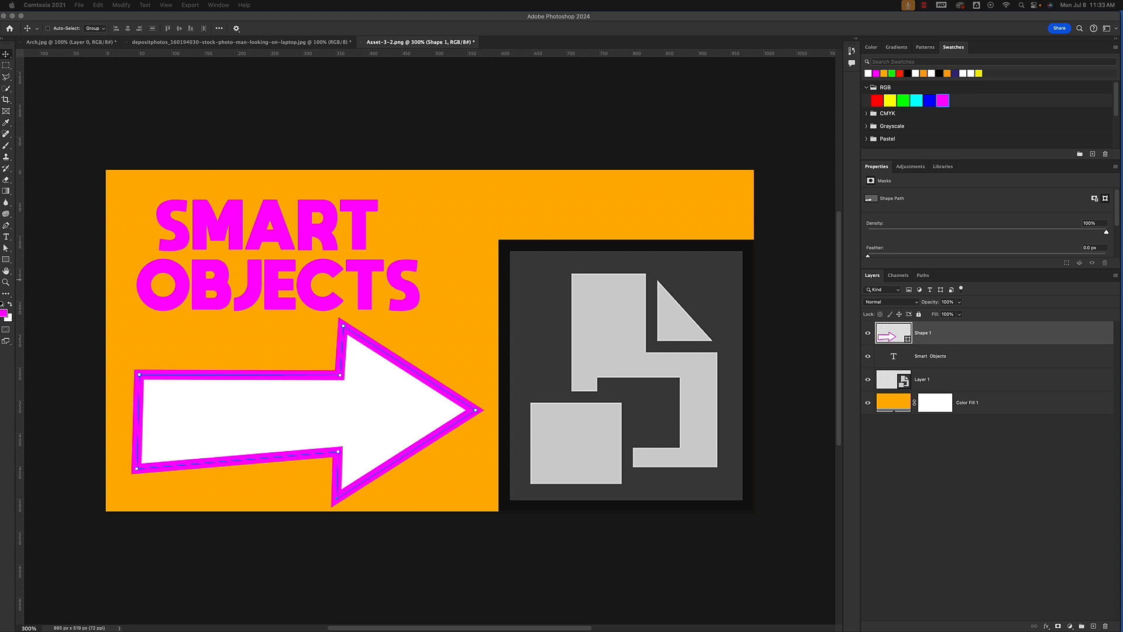
- Switch to the Arch.jpg document and look over the options available for Layer 0
click(67, 43)
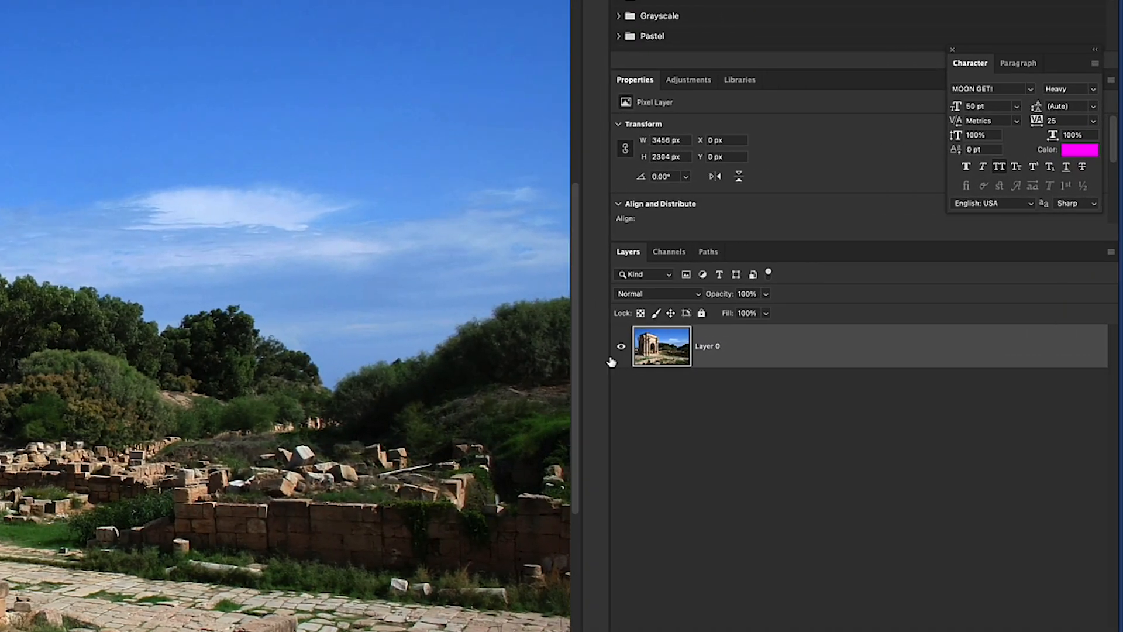
right_click(674, 354)
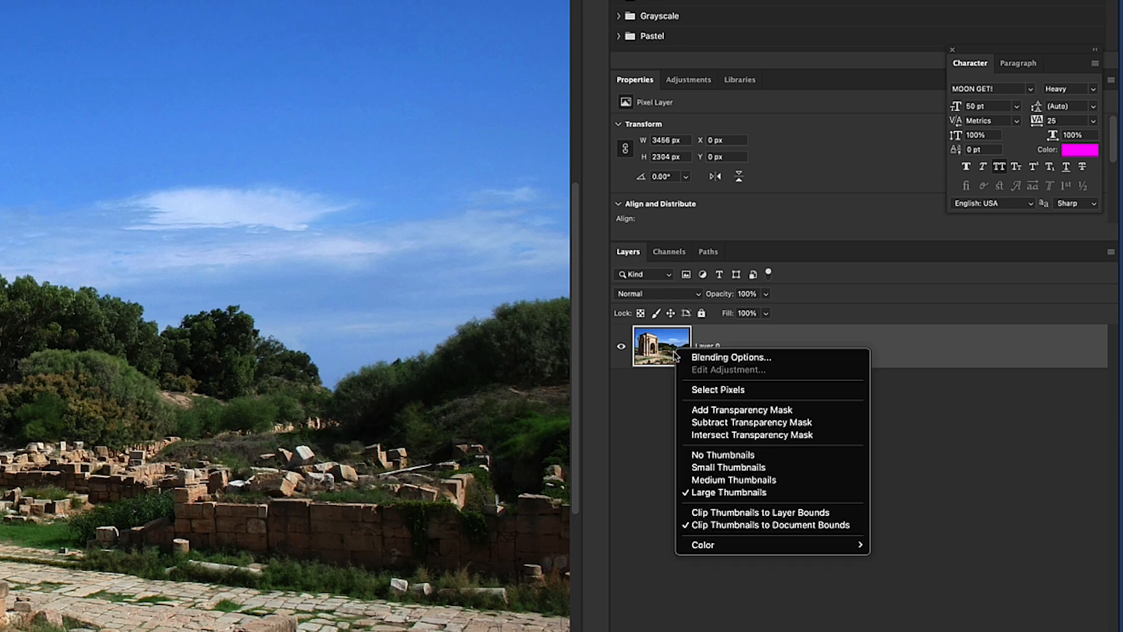
click(644, 420)
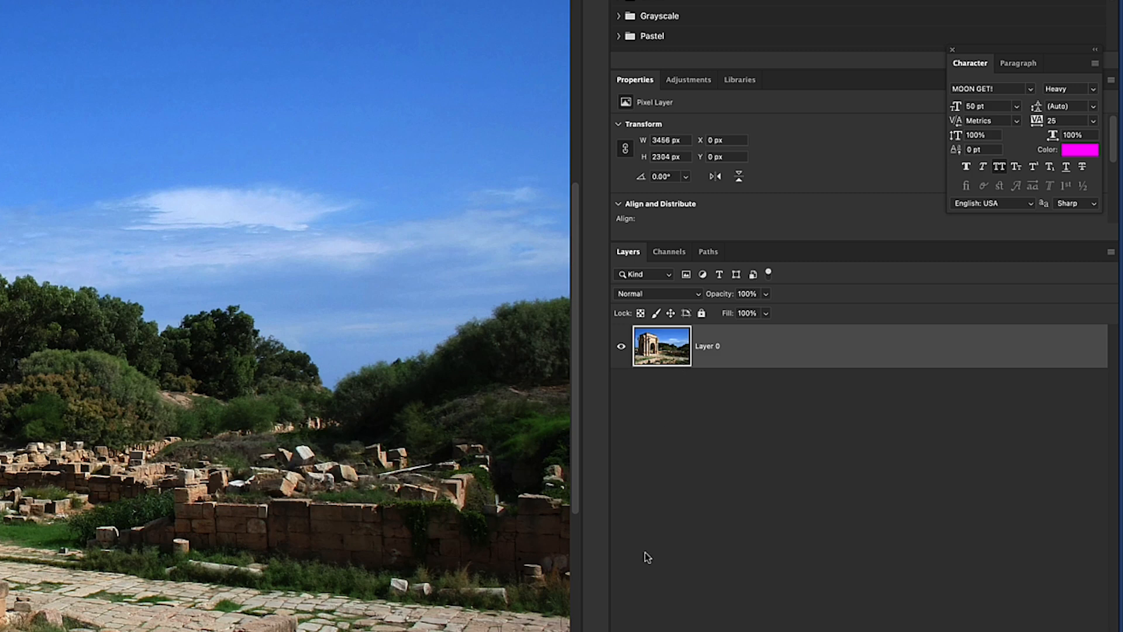
key(super+minus)
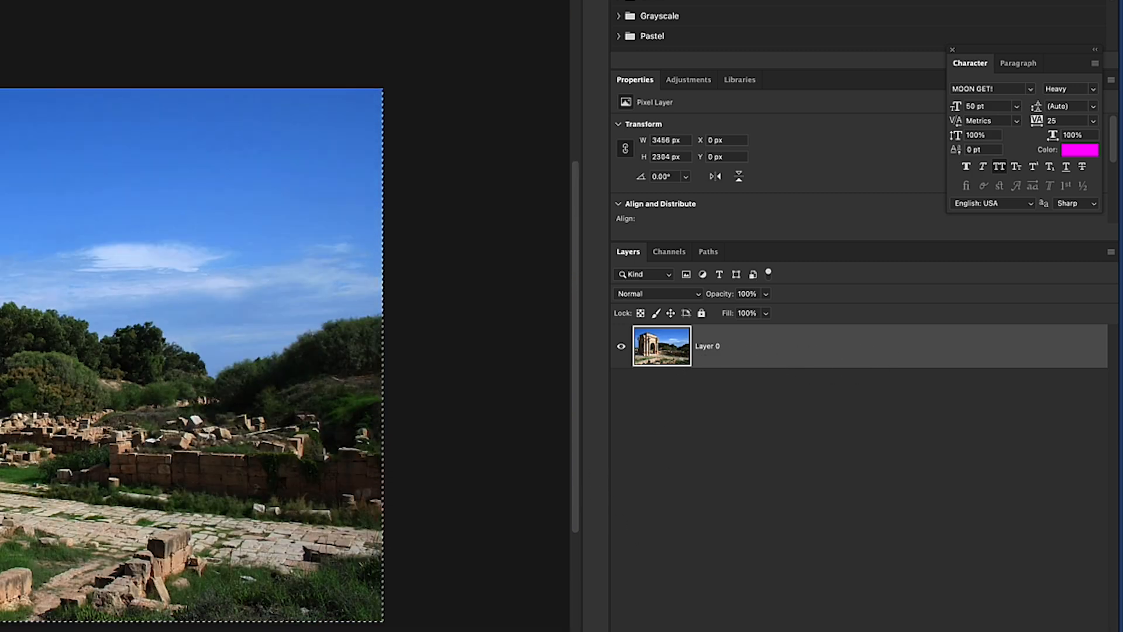
right_click(798, 350)
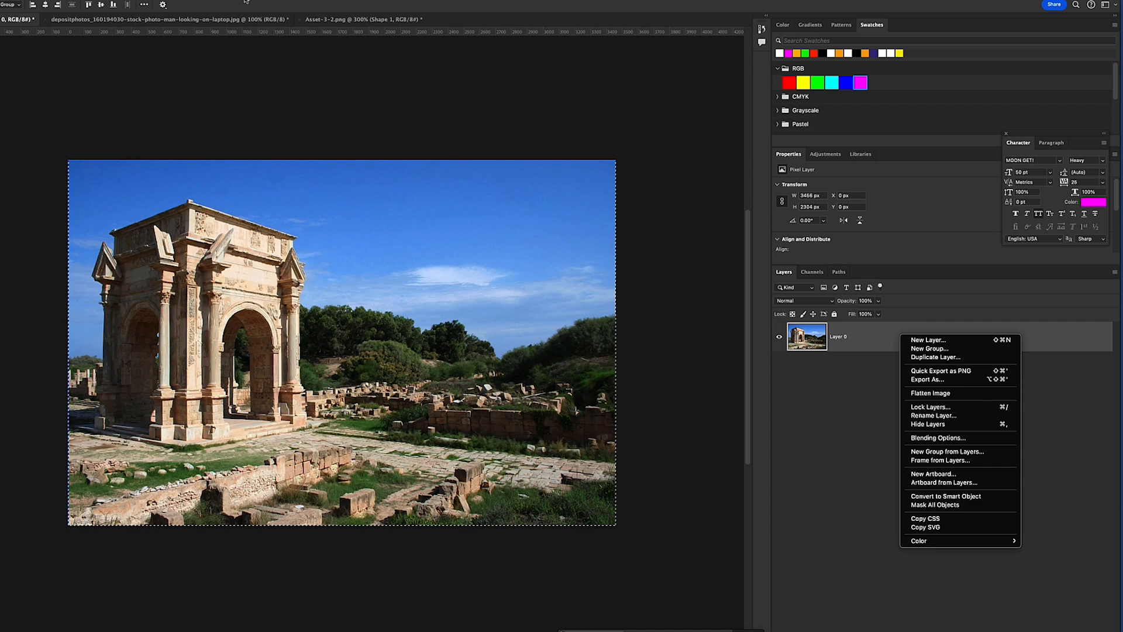
click(334, 18)
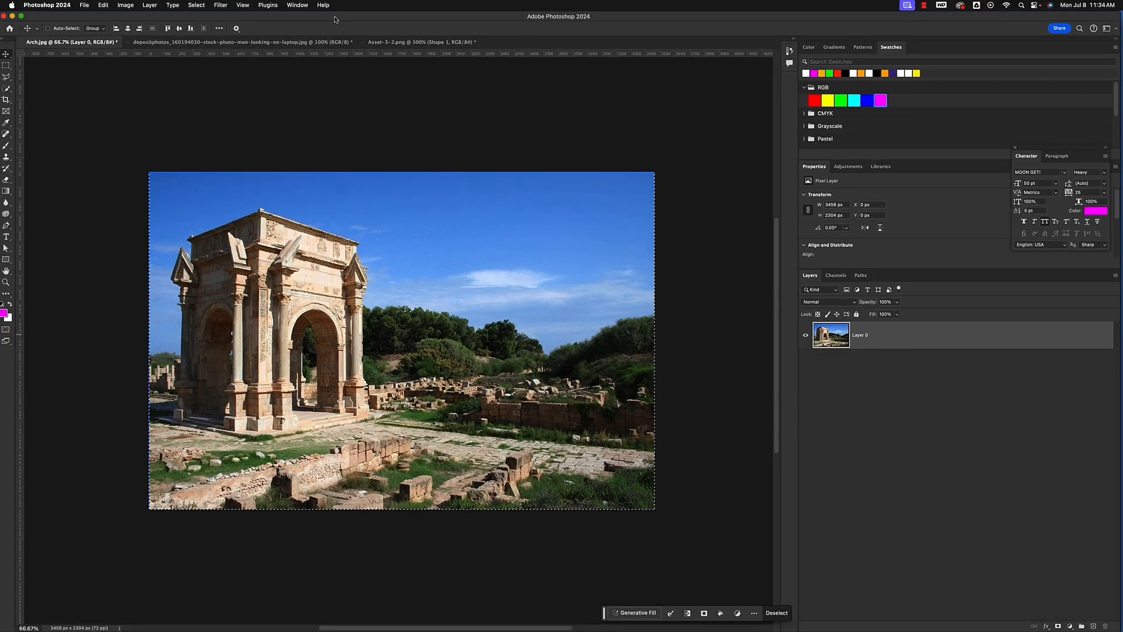
- View the laptop stock photo and Asset-3-2.png documents, and return to Arch.jpg
drag(317, 20, 336, 20)
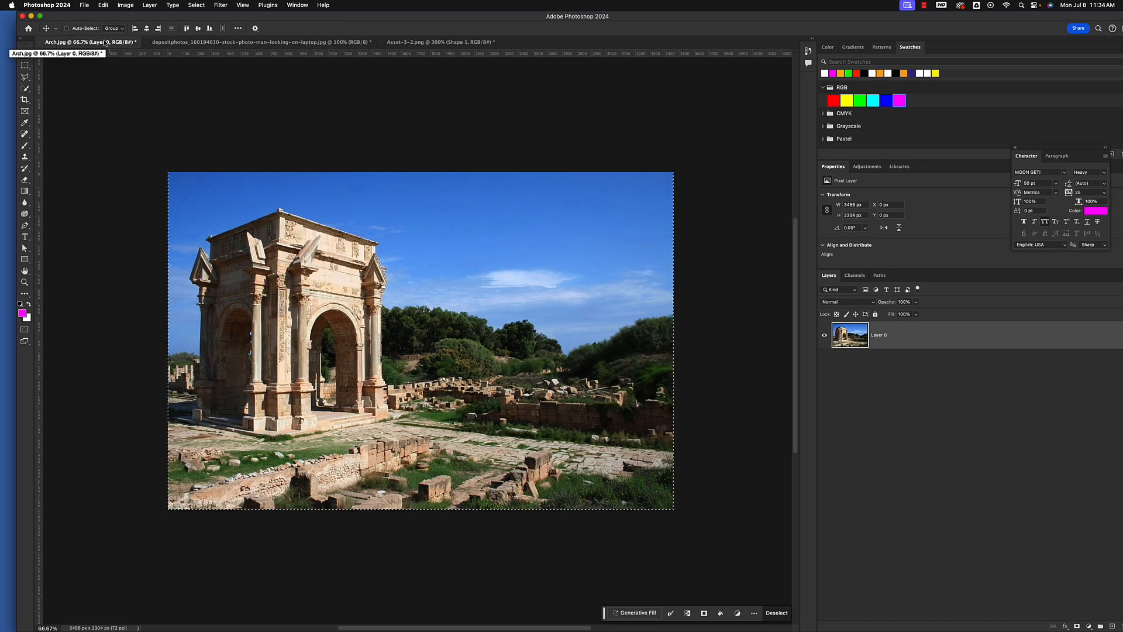
click(187, 43)
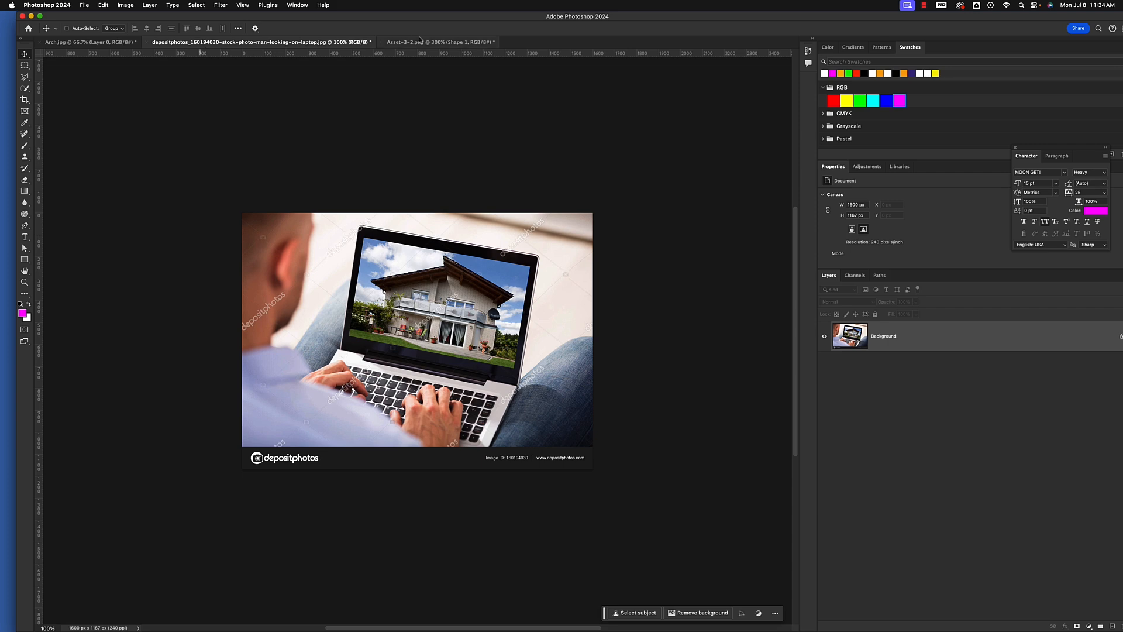
click(421, 42)
click(102, 42)
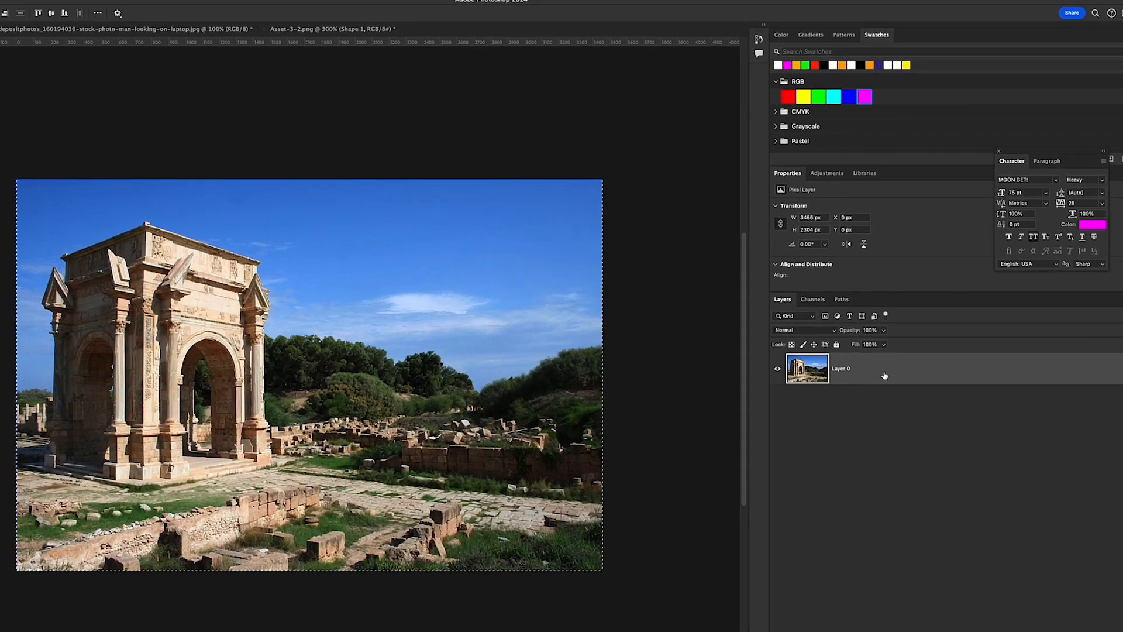
- Convert Layer 0 of Arch.jpg to a smart object
right_click(886, 375)
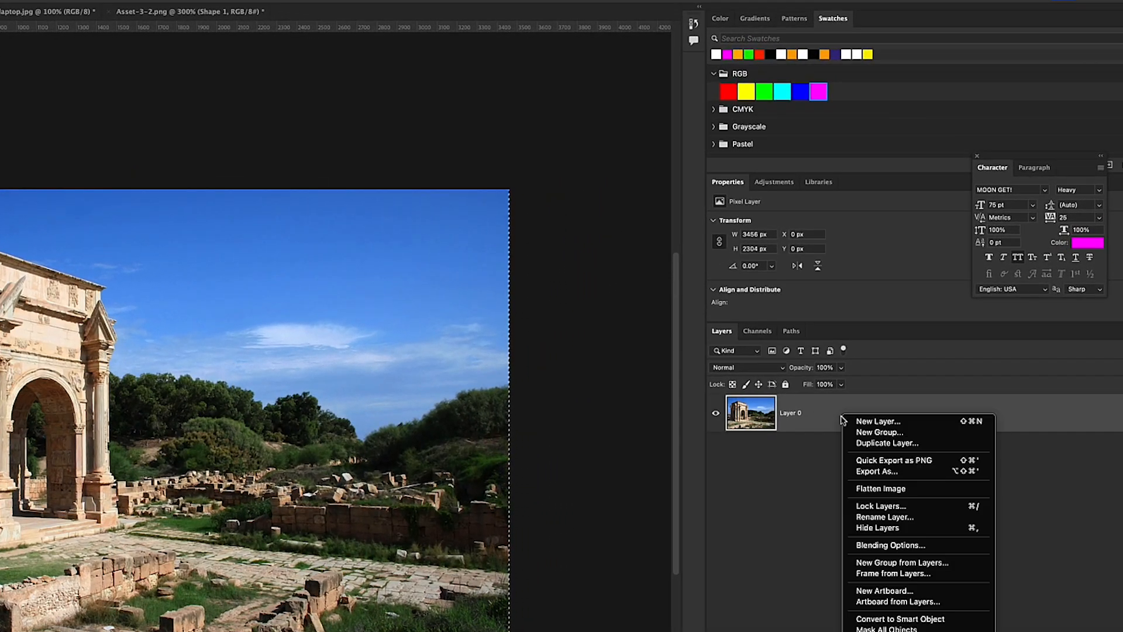
click(883, 620)
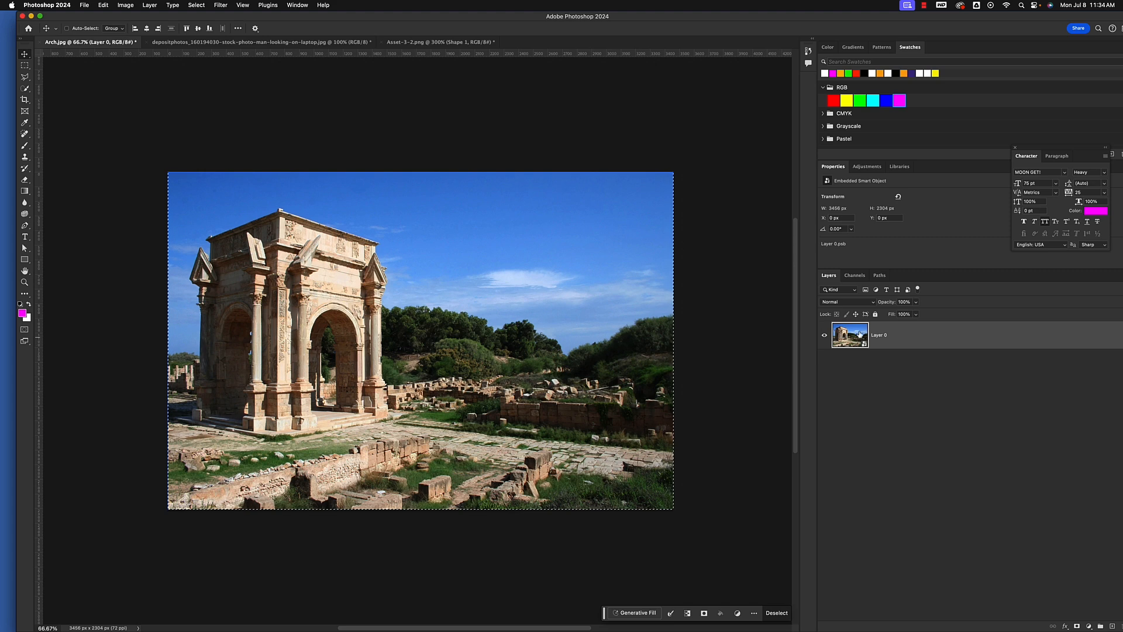
- Open the smart object's contents, compare them with the Arch.jpg document, and close the contents document
double_click(853, 339)
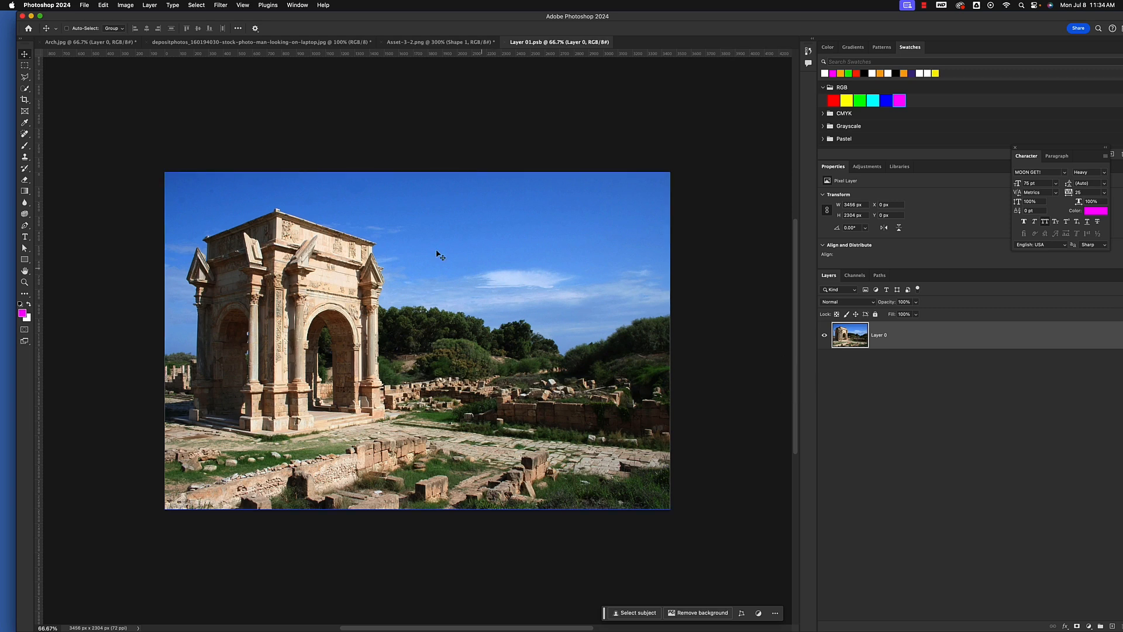
click(117, 43)
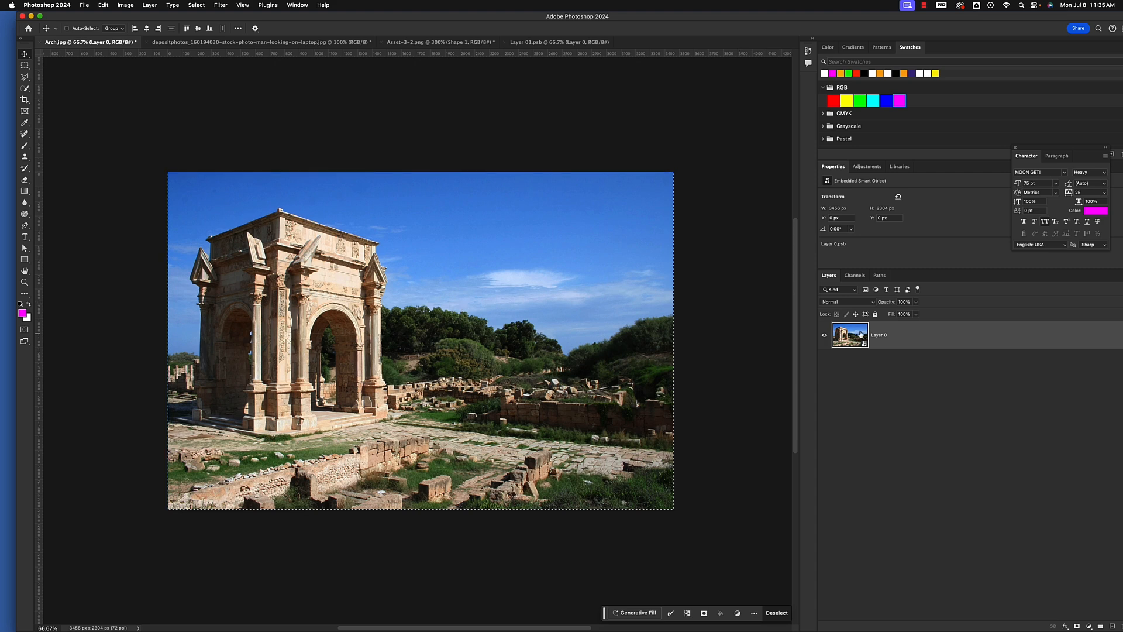
click(547, 42)
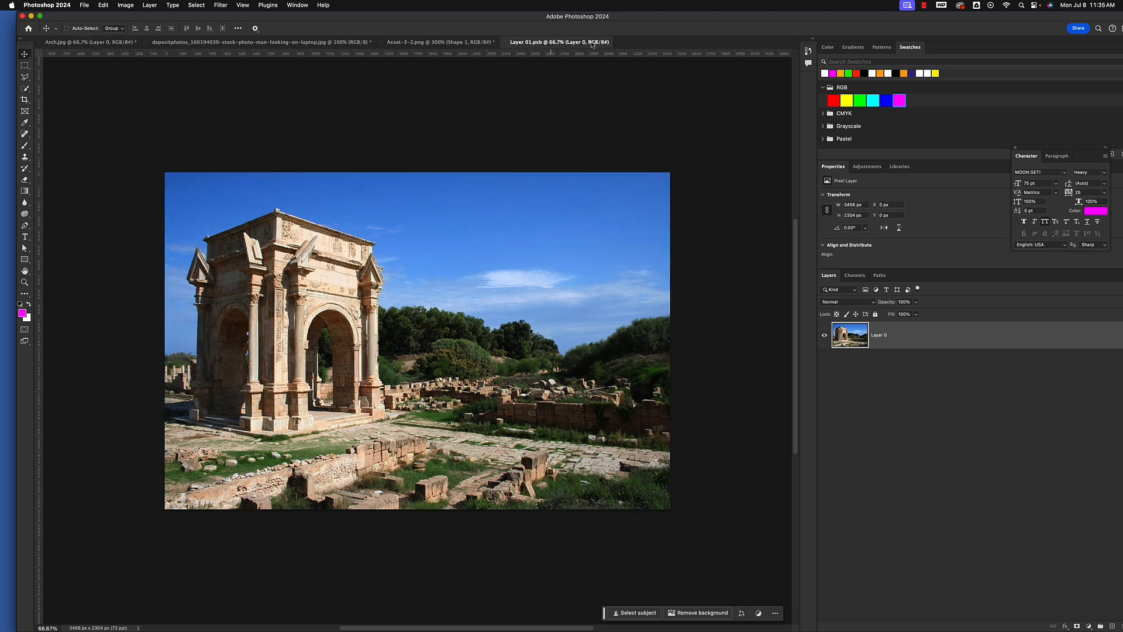
click(502, 43)
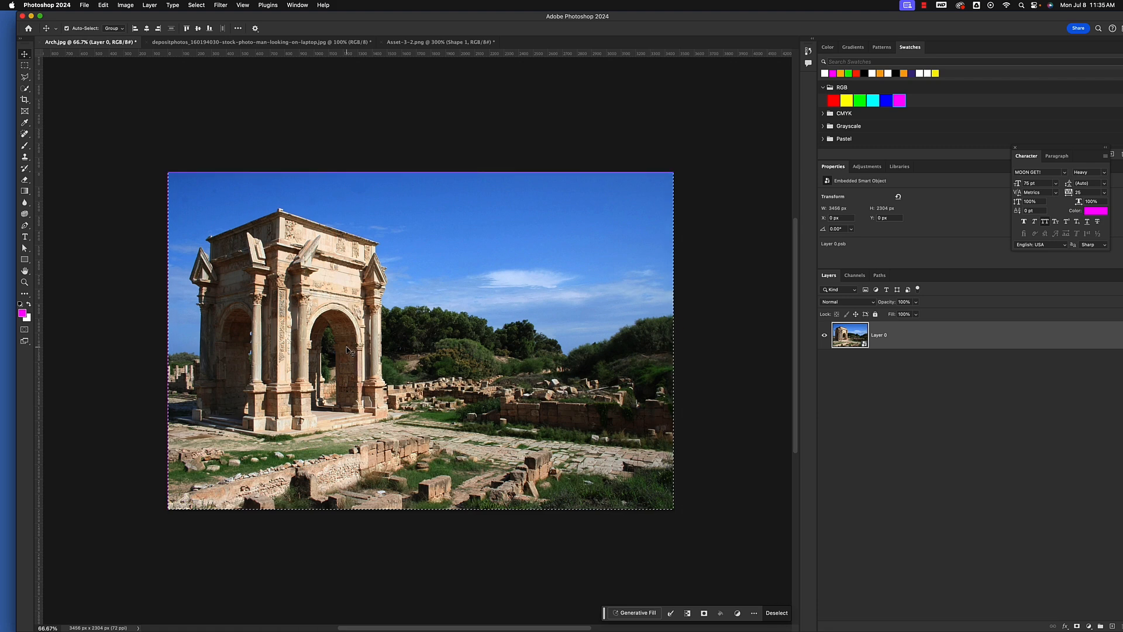
- Rasterize the Layer 0 smart object in Arch.jpg back into a pixel layer
key(super+0)
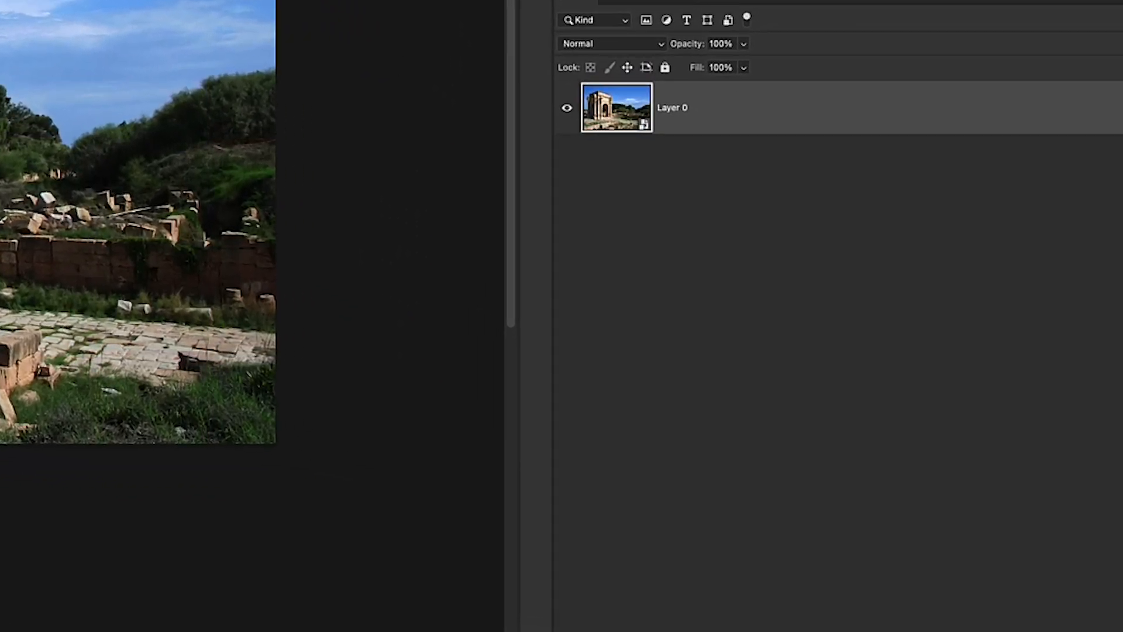
right_click(779, 110)
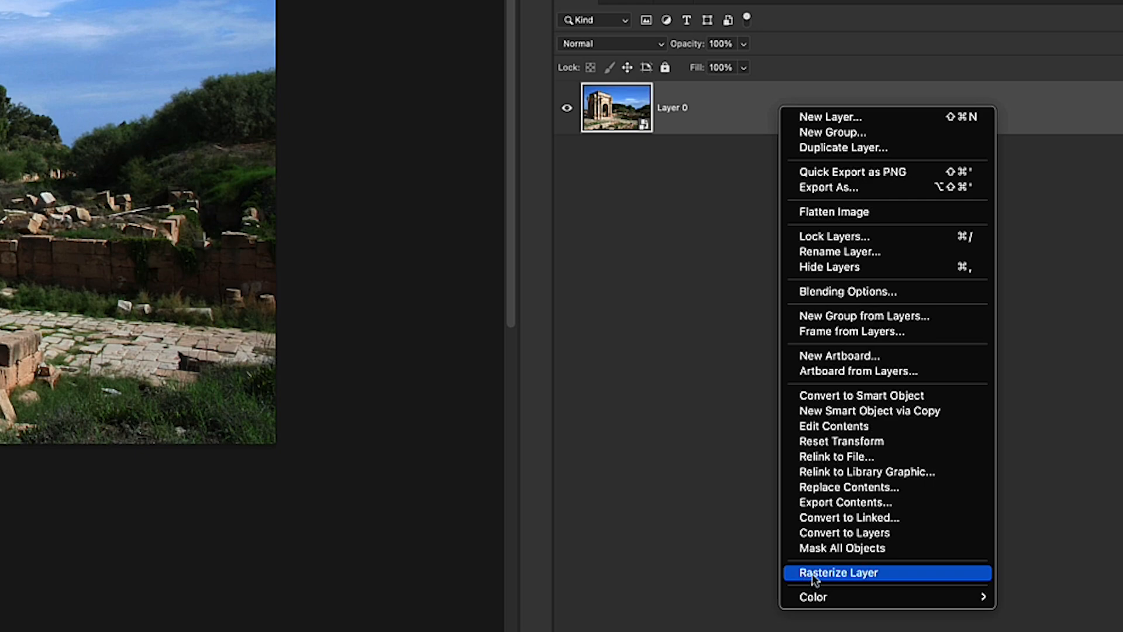
click(836, 573)
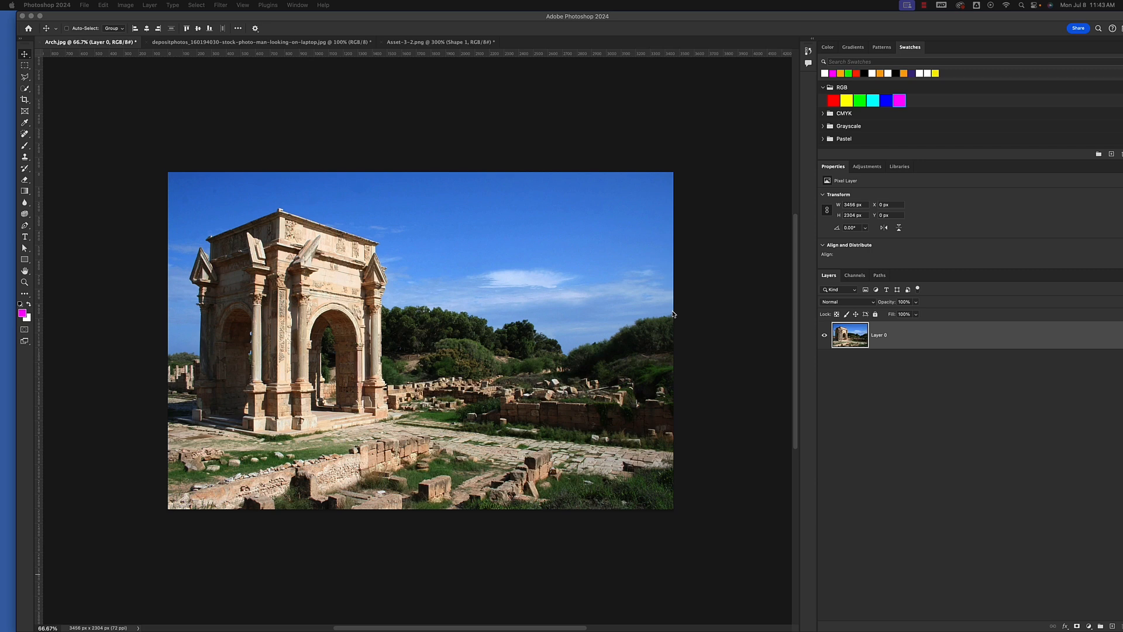
- Scale the Layer 0 photo down proportionally to about 226 × 150 px in the canvas's lower-left corner
key(super+t)
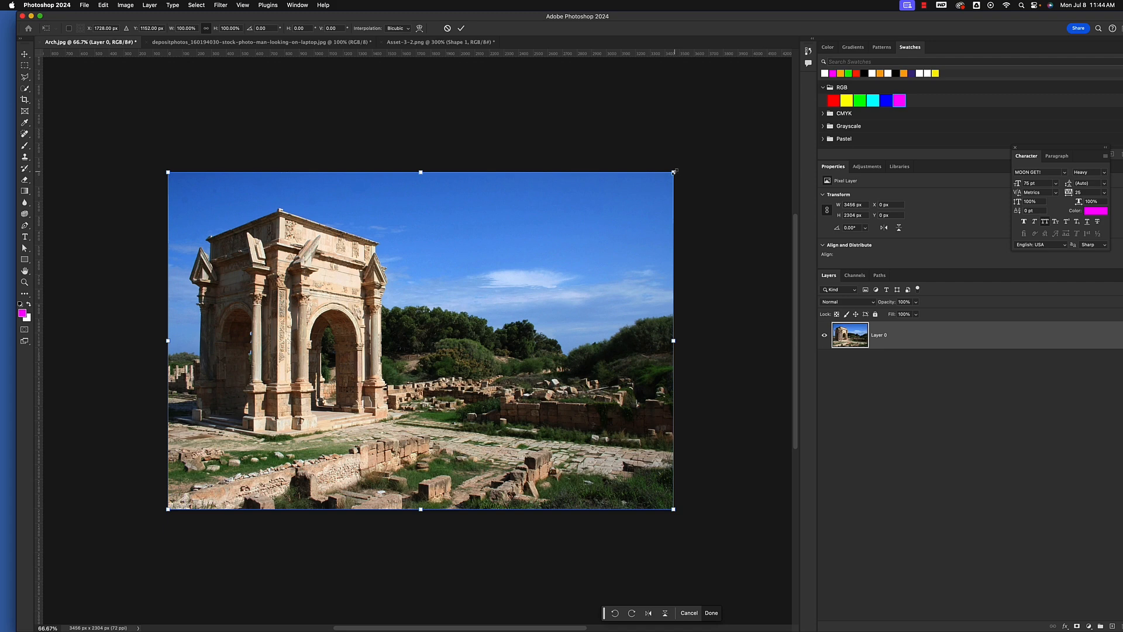
drag(675, 172, 202, 487)
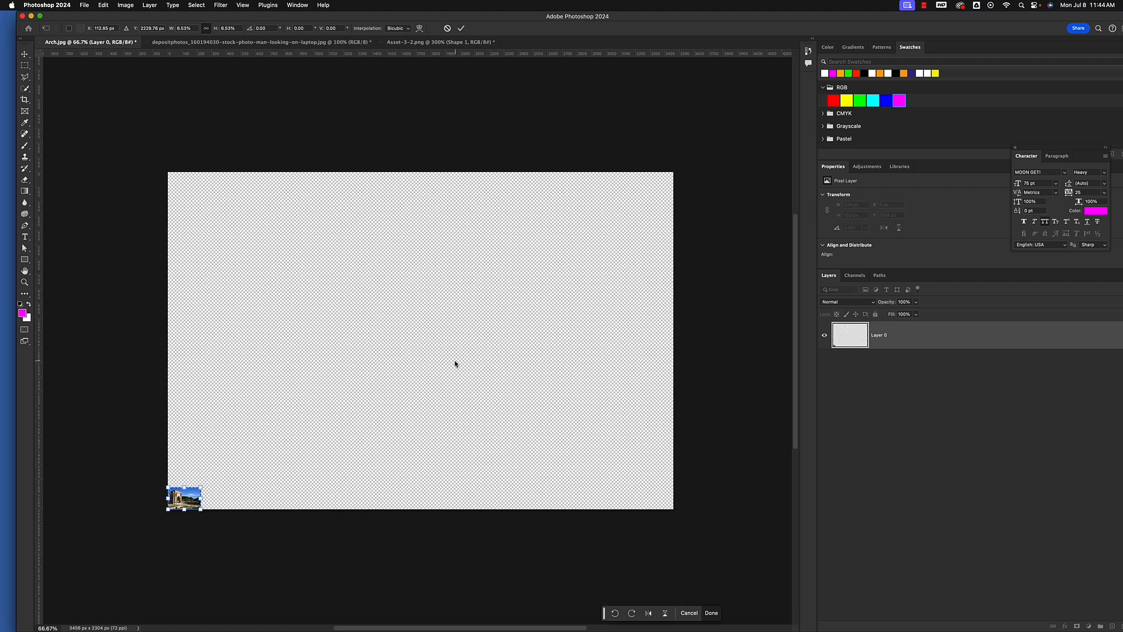
key(Return)
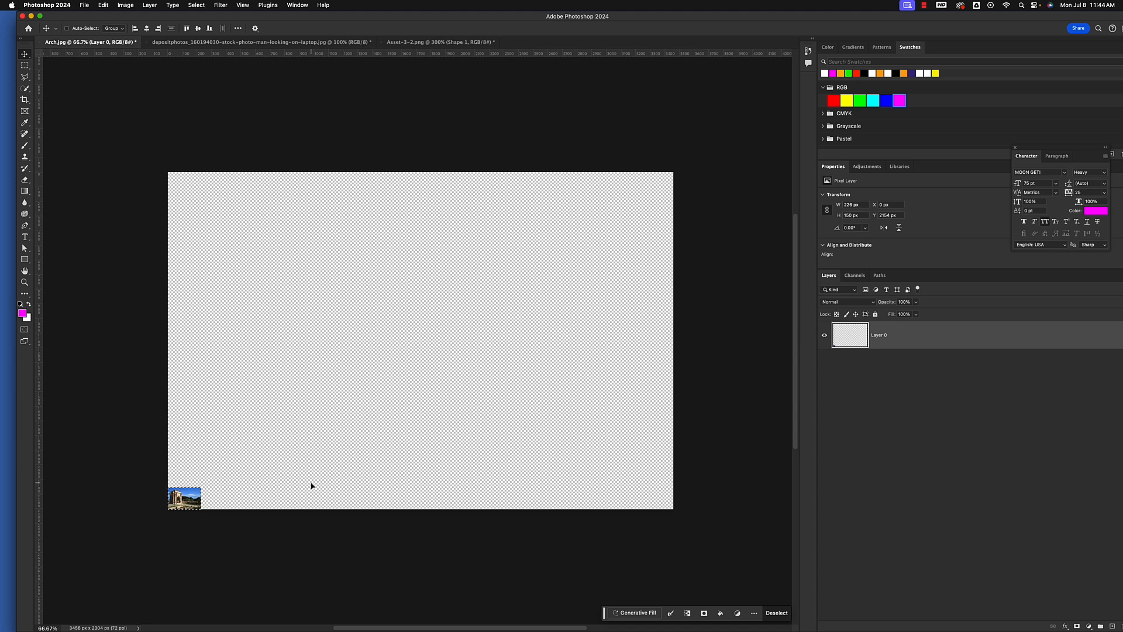
- Enlarge the shrunken pixel layer to about 1532% so it fills the canvas, and undo both resizes
key(super+t)
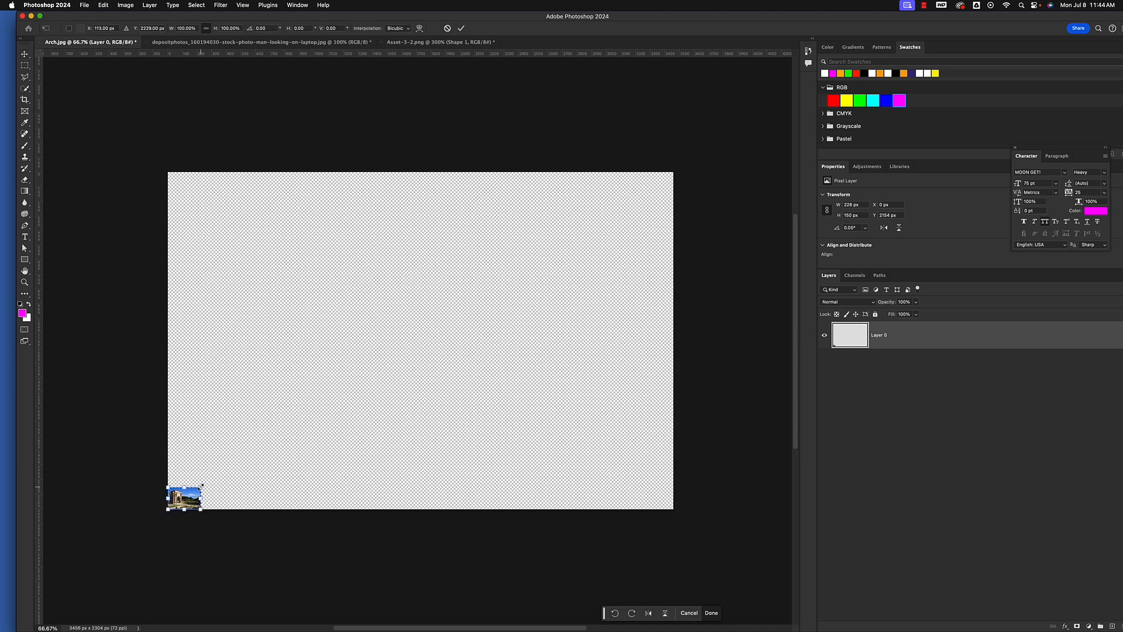
drag(202, 486, 739, 271)
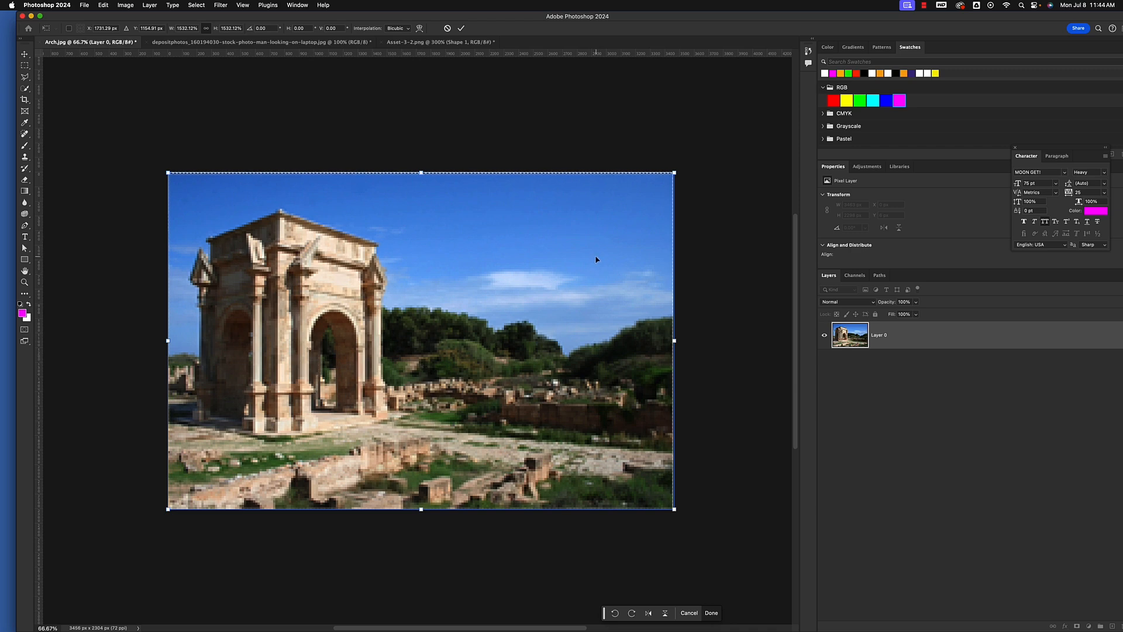
key(super+z)
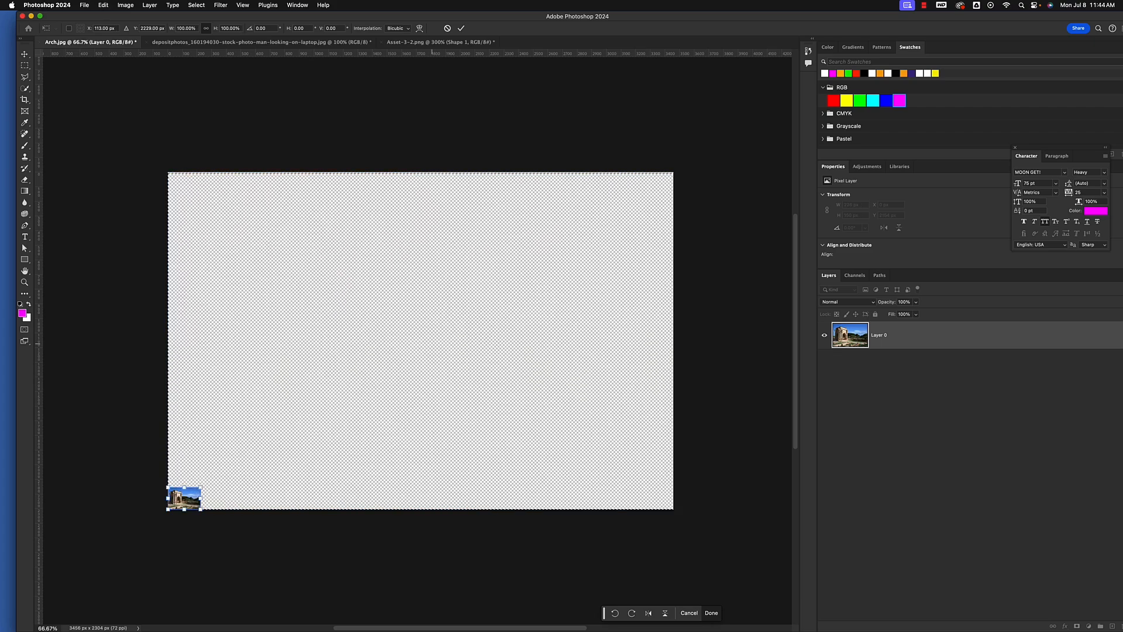
key(Escape)
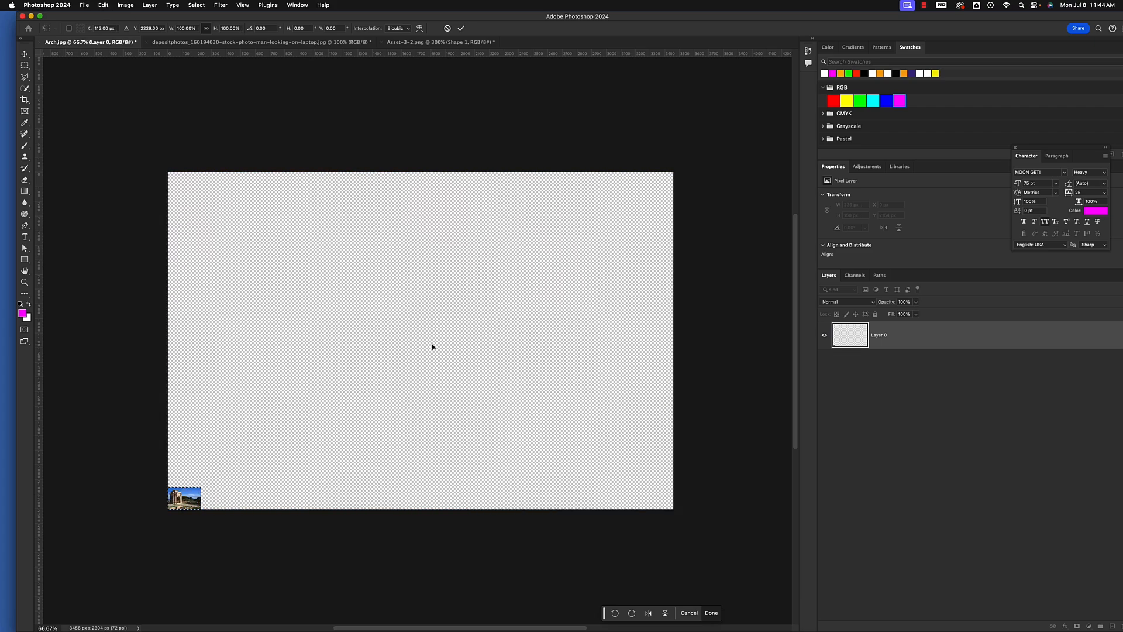
key(super+z)
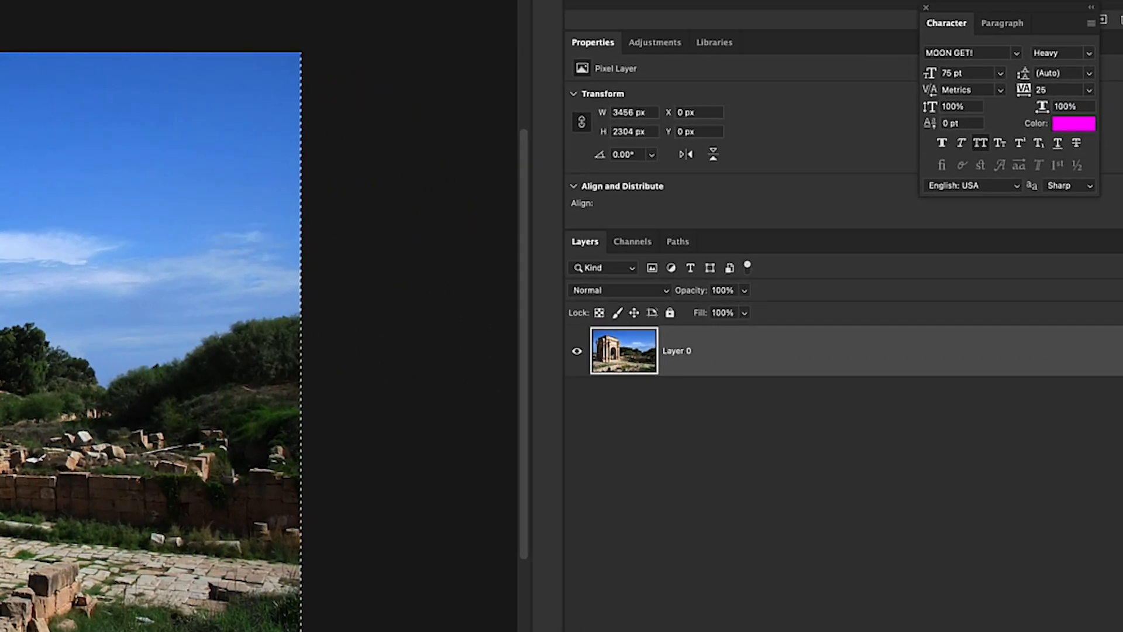
- Convert Layer 0 to a smart object, and view its contents document before returning to Arch.jpg
right_click(900, 340)
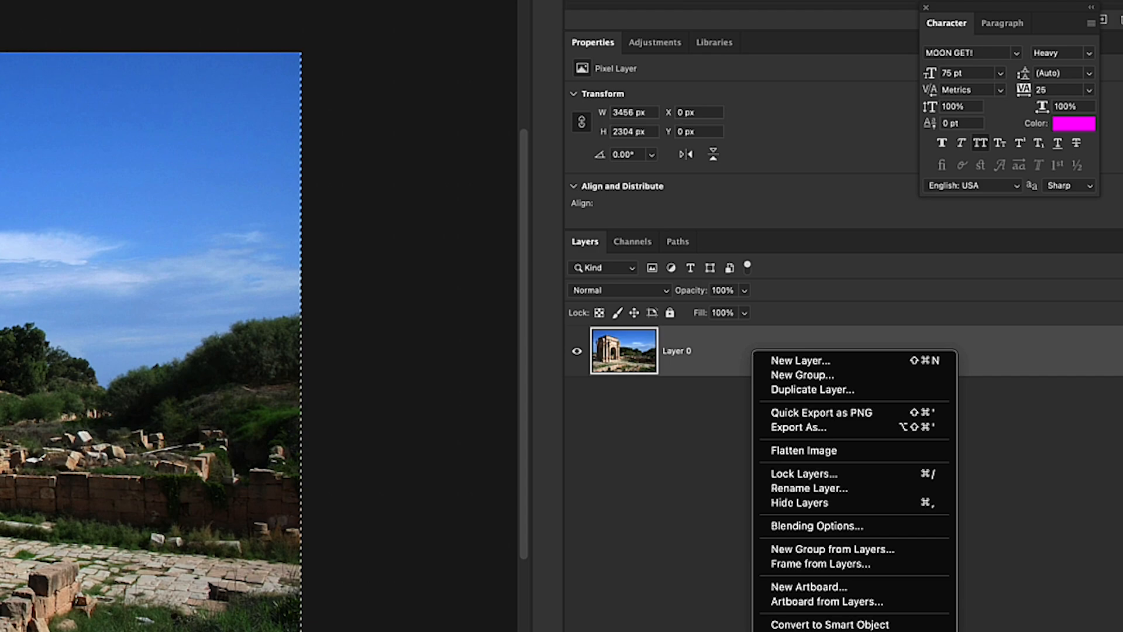
click(832, 625)
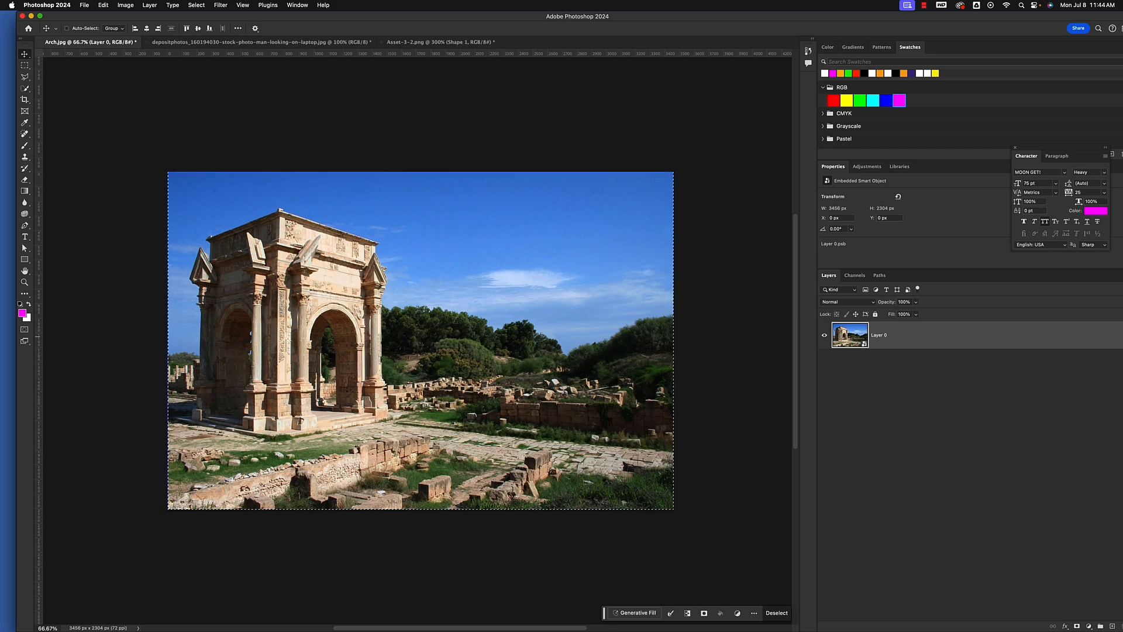
double_click(851, 336)
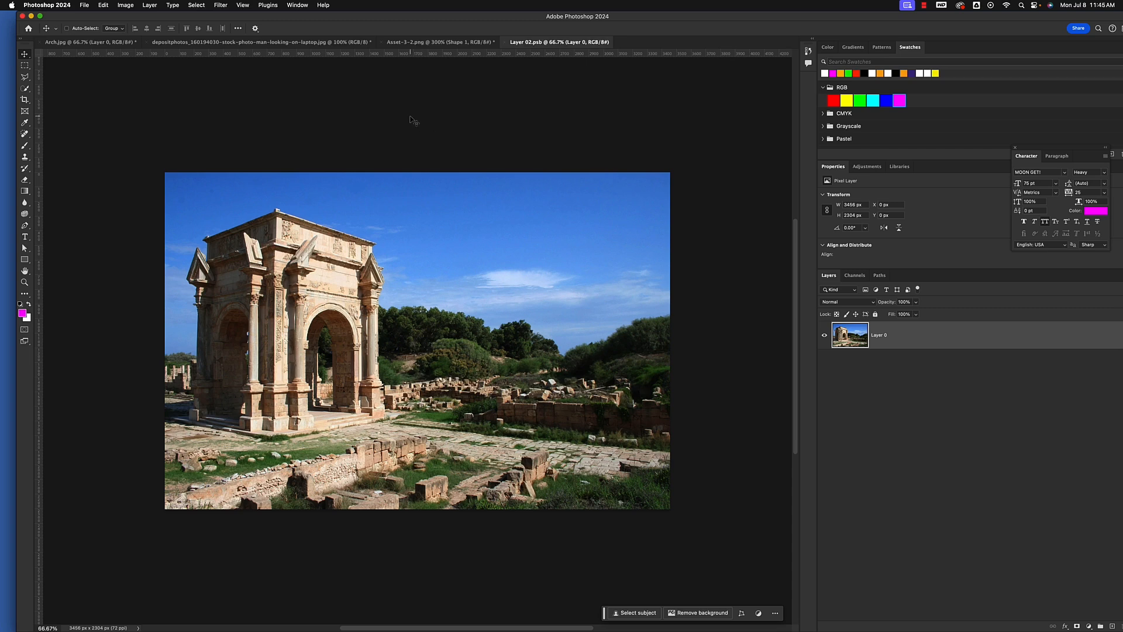
click(94, 43)
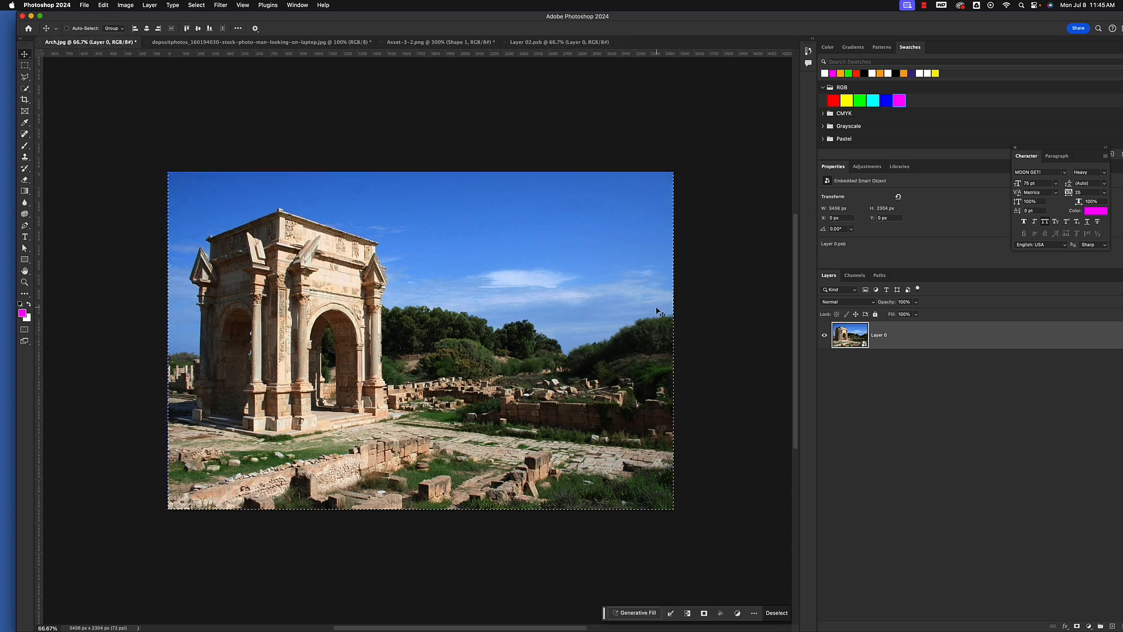
- Scale the smart object to about 29% near the canvas's upper-left corner and rotate it about -12.5°
key(super+t)
drag(674, 173, 345, 168)
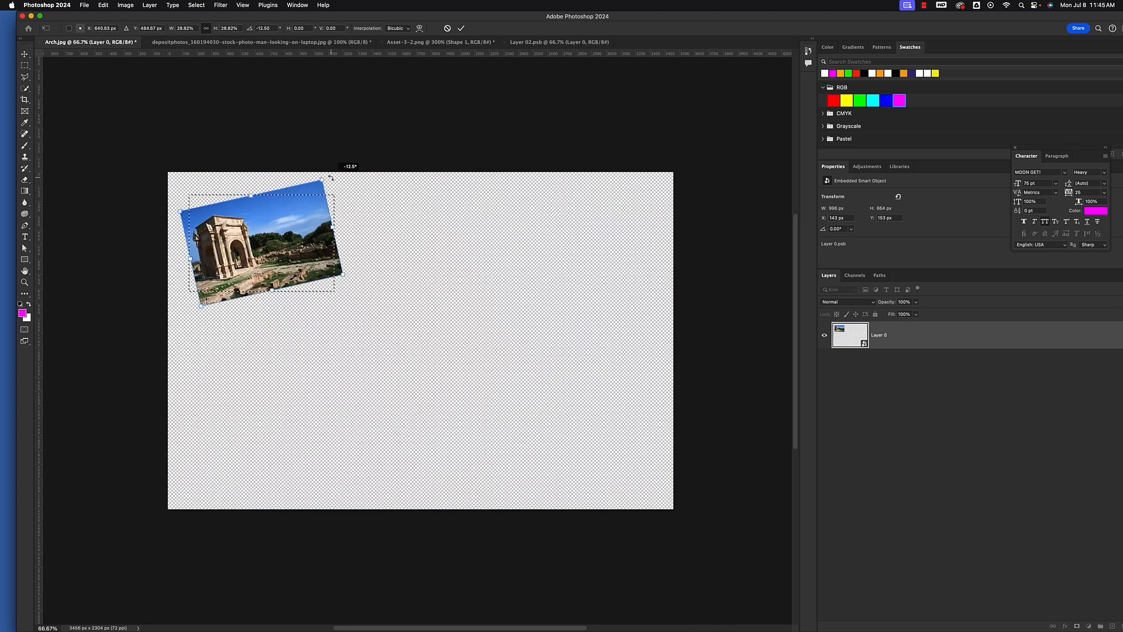
key(Return)
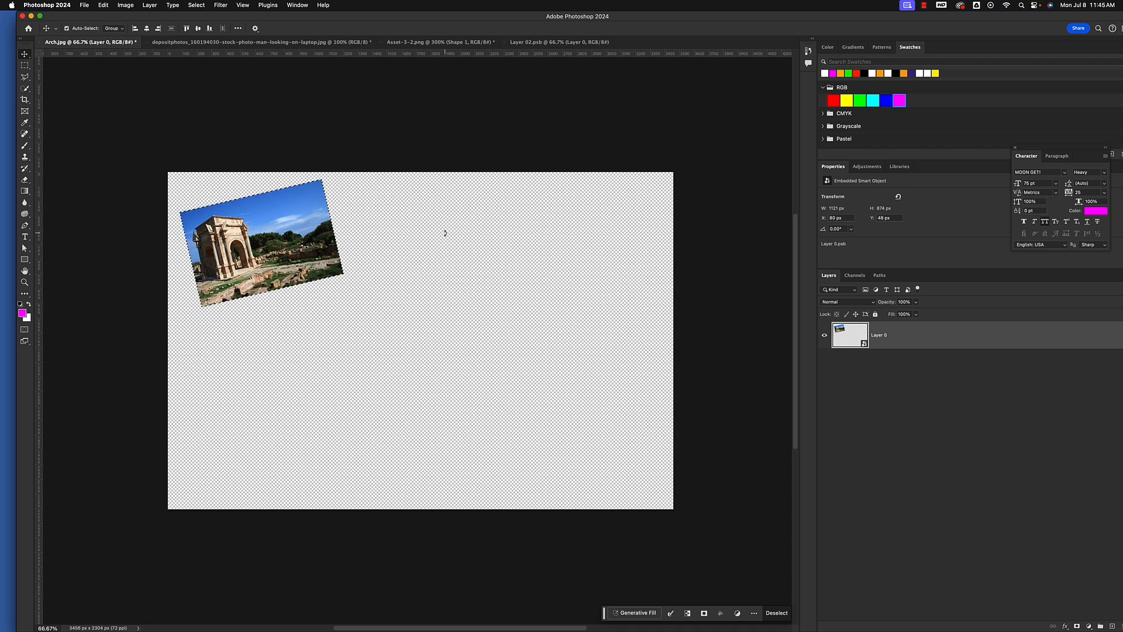
- Enlarge the smart object to about 347% and rotate it about 13.3°, aligning it to fill the whole canvas
key(super+t)
drag(346, 308, 743, 521)
drag(714, 178, 721, 246)
drag(623, 339, 584, 287)
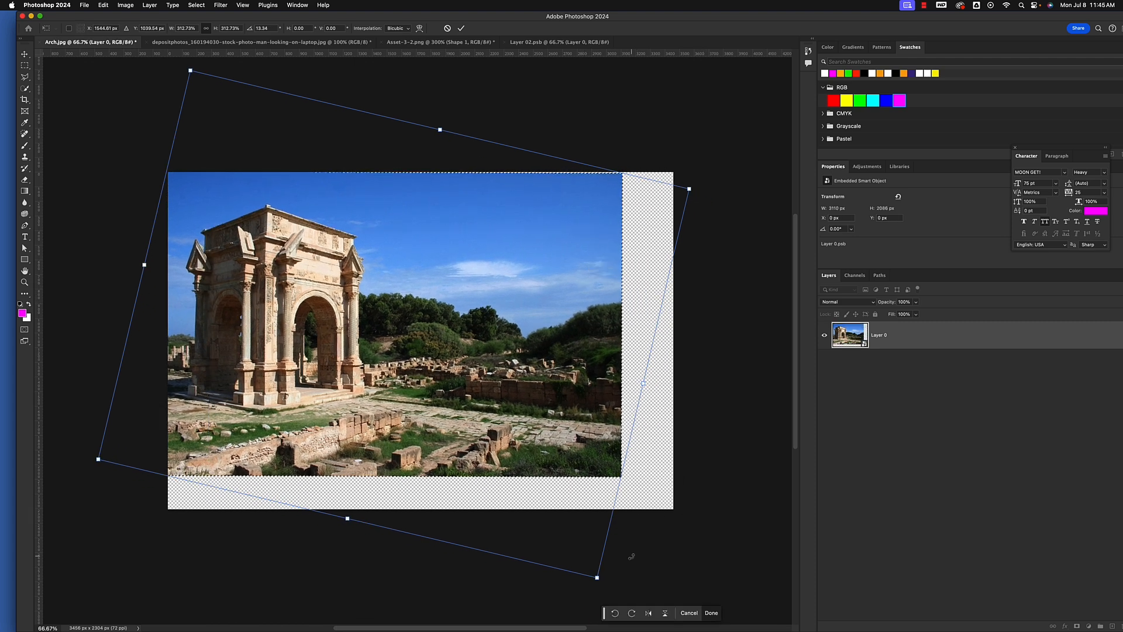
drag(598, 578, 678, 605)
mouse_move(647, 473)
mouse_down()
mouse_move(659, 454)
mouse_move(651, 463)
mouse_up()
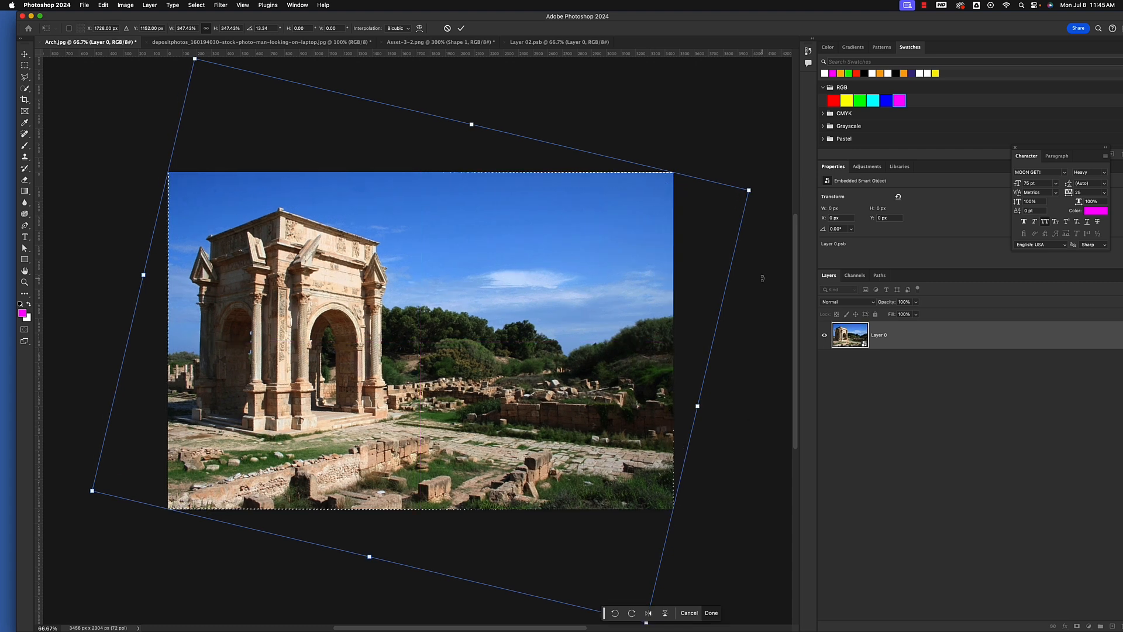
drag(770, 187, 770, 186)
key(Escape)
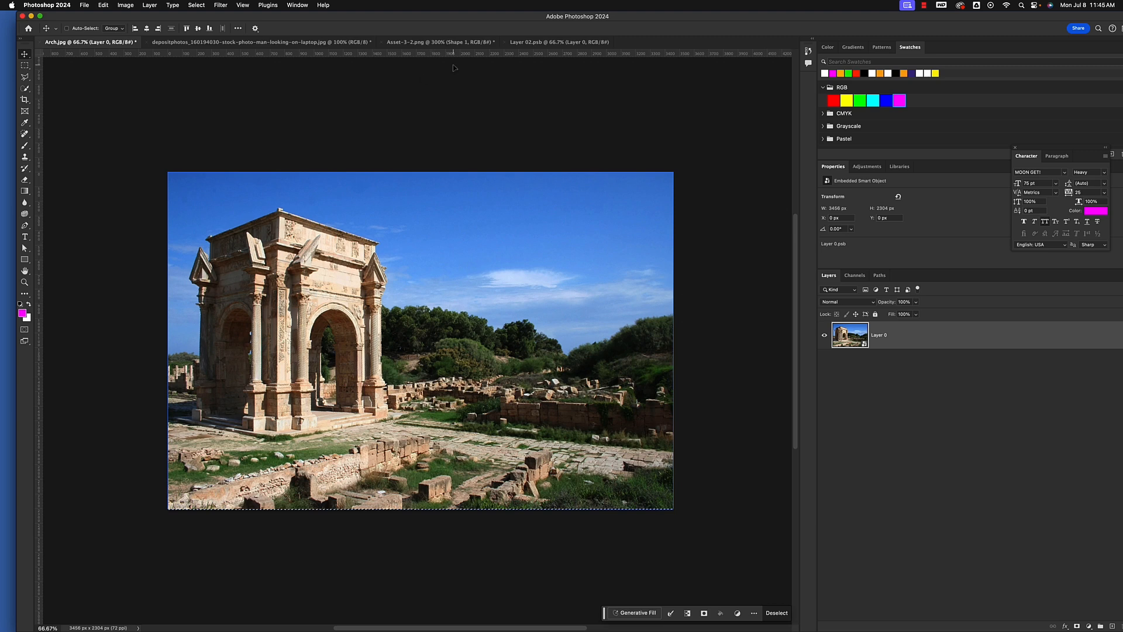
- View the smart object's contents document Layer 02.psb, and rasterize Layer 0 back in Arch.jpg
click(547, 42)
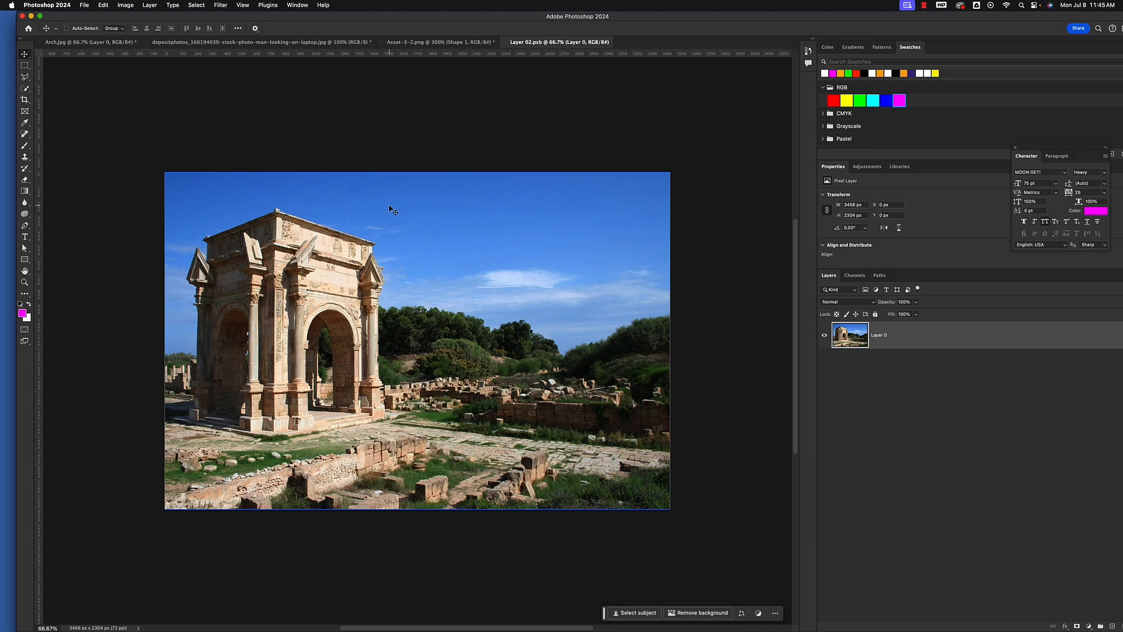
click(112, 44)
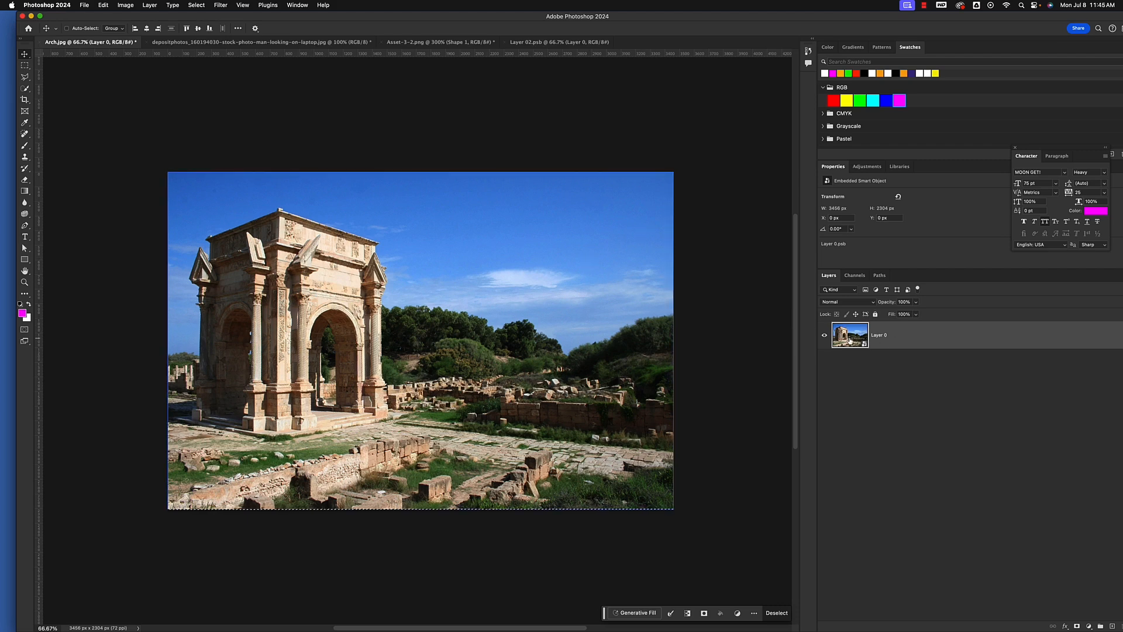
right_click(856, 341)
click(890, 335)
right_click(909, 339)
click(910, 339)
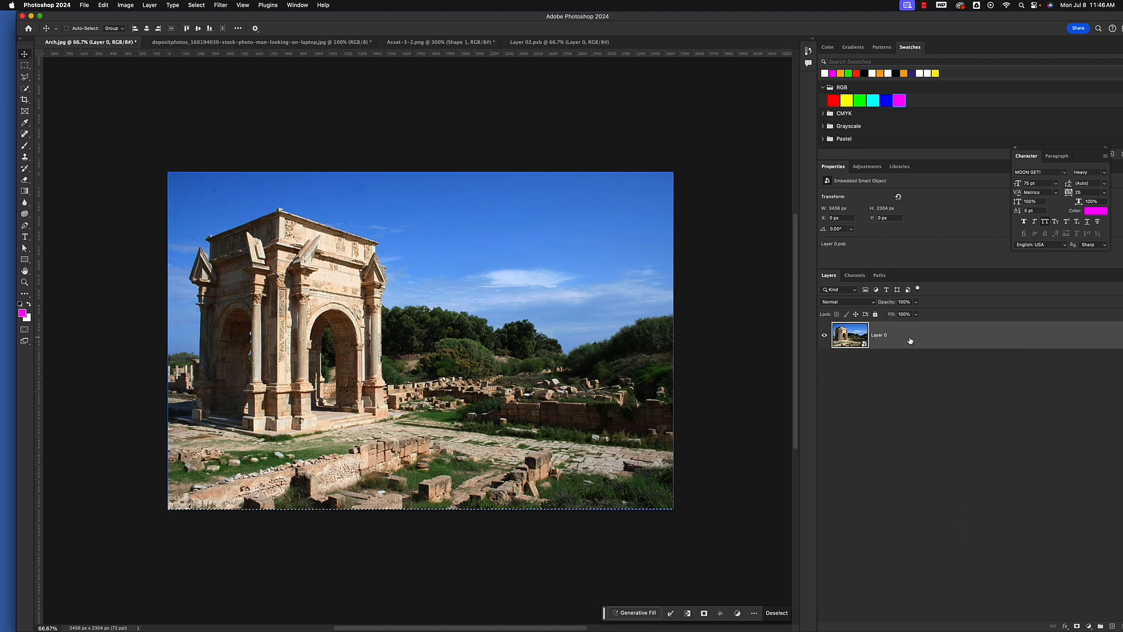
right_click(909, 340)
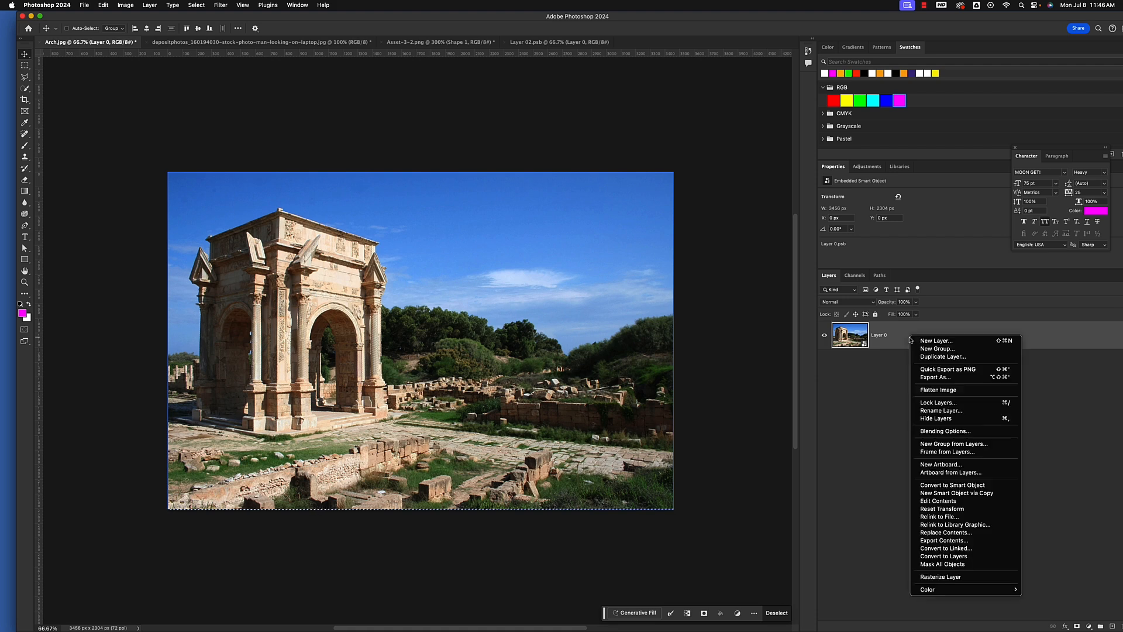
click(949, 578)
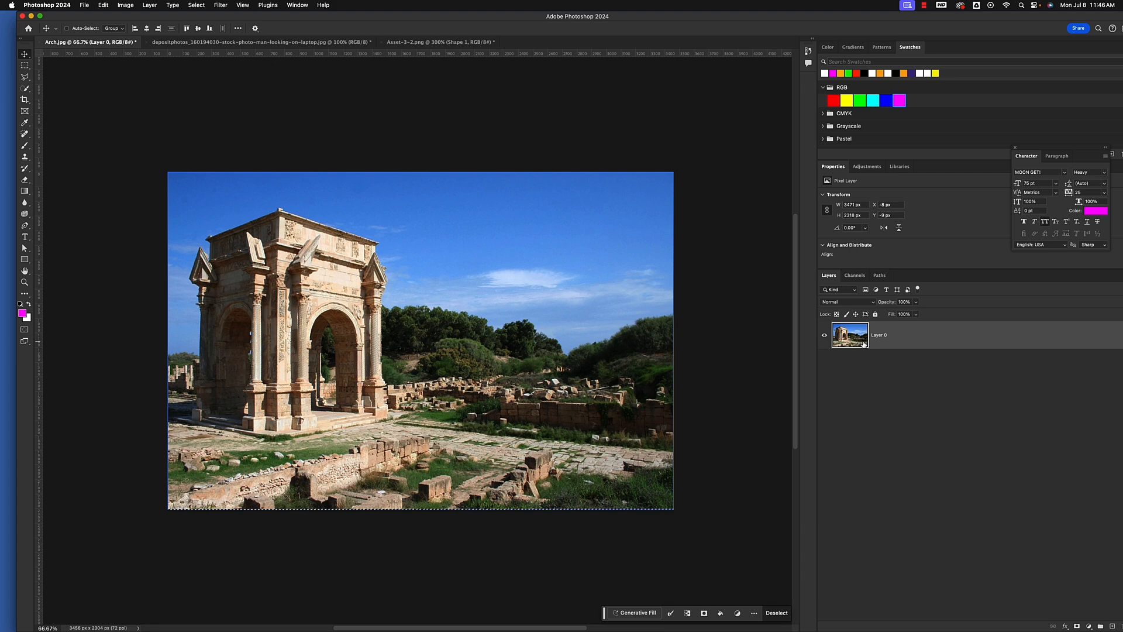
- Apply a Gaussian Blur with a 56-pixel radius to the rasterized Layer 0
click(221, 5)
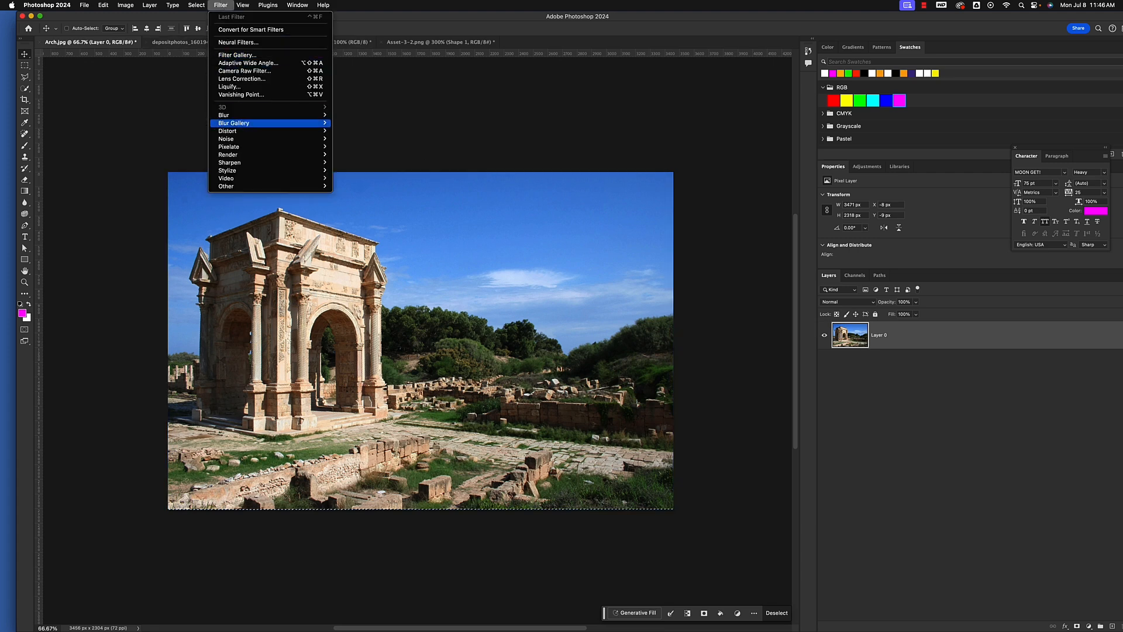
mouse_move(298, 117)
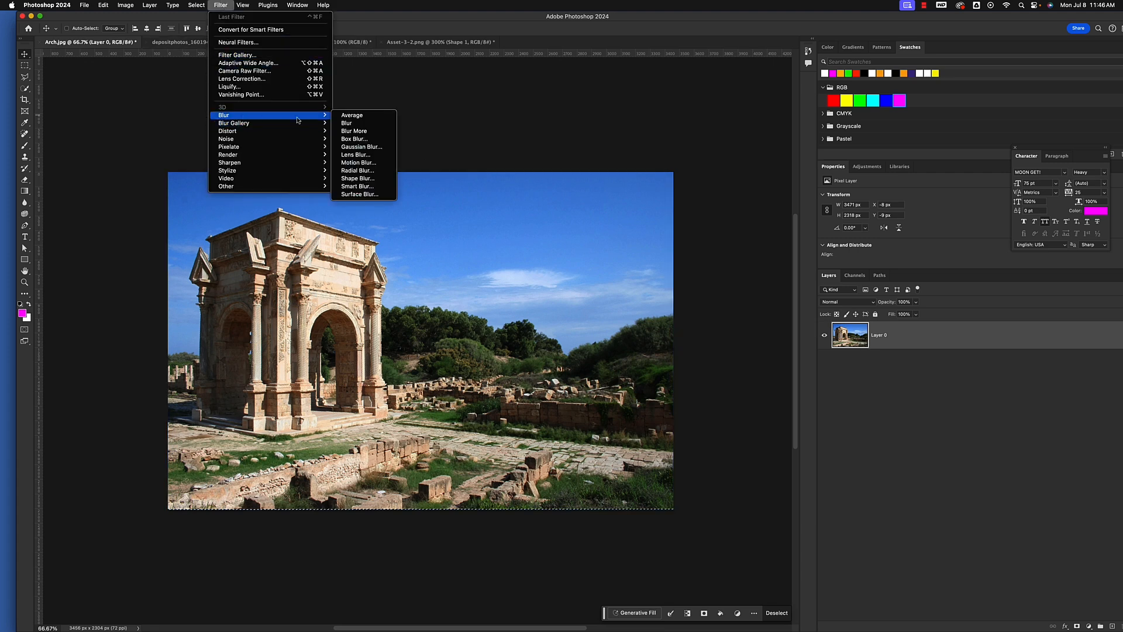
click(358, 147)
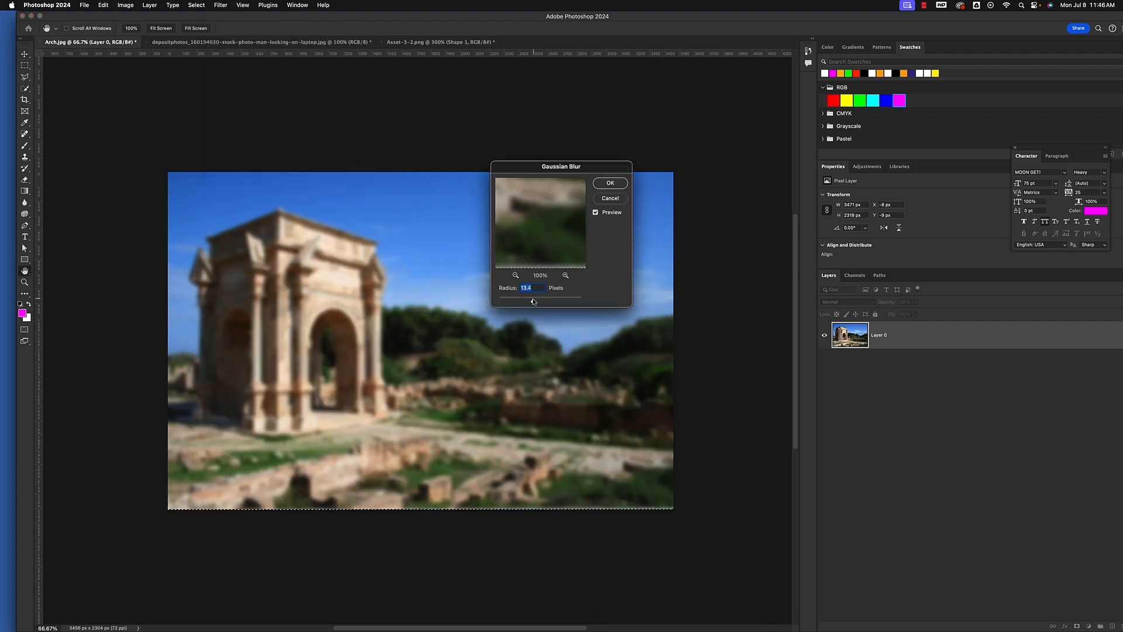
drag(533, 301, 545, 301)
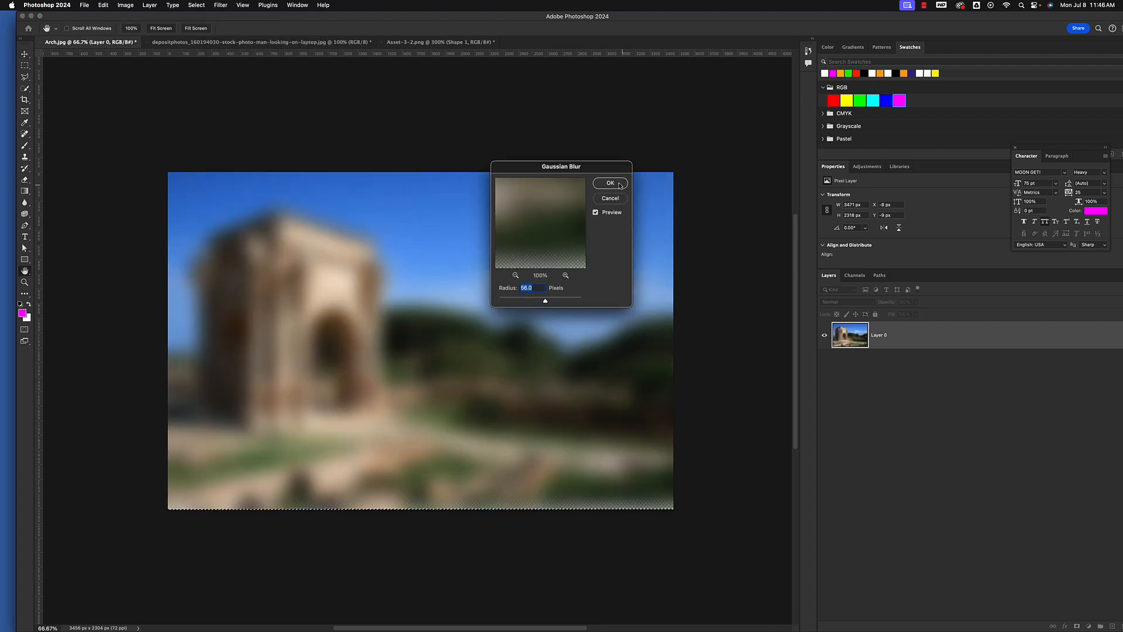
click(611, 183)
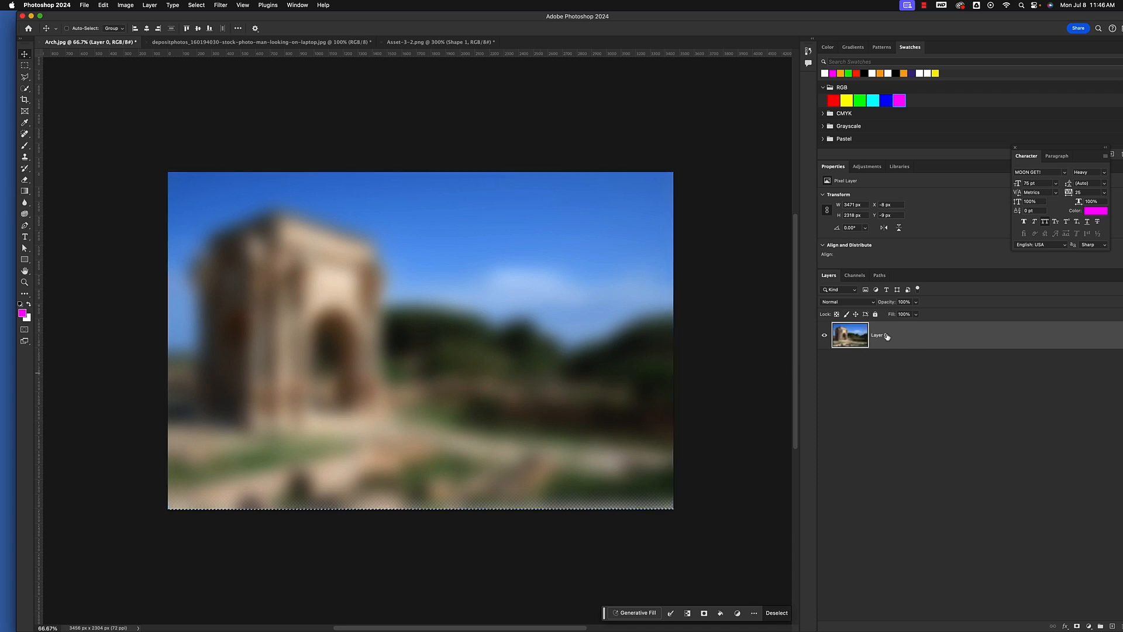
- Undo the Gaussian Blur on the pixel layer, redo it for comparison, and undo it again
key(super+z)
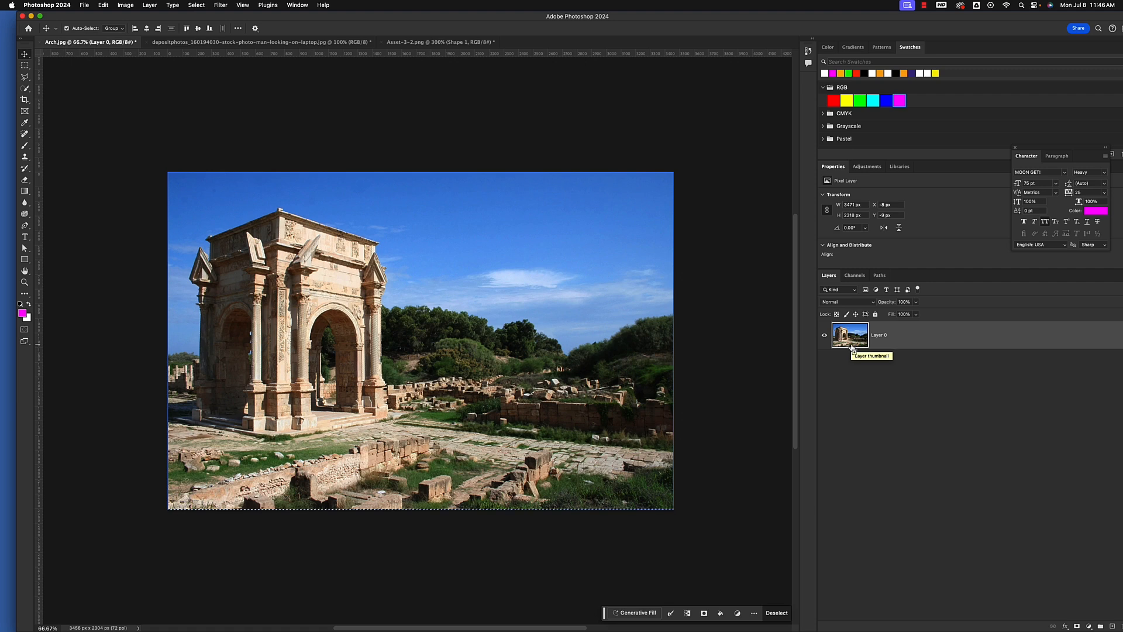
key(super+shift+z)
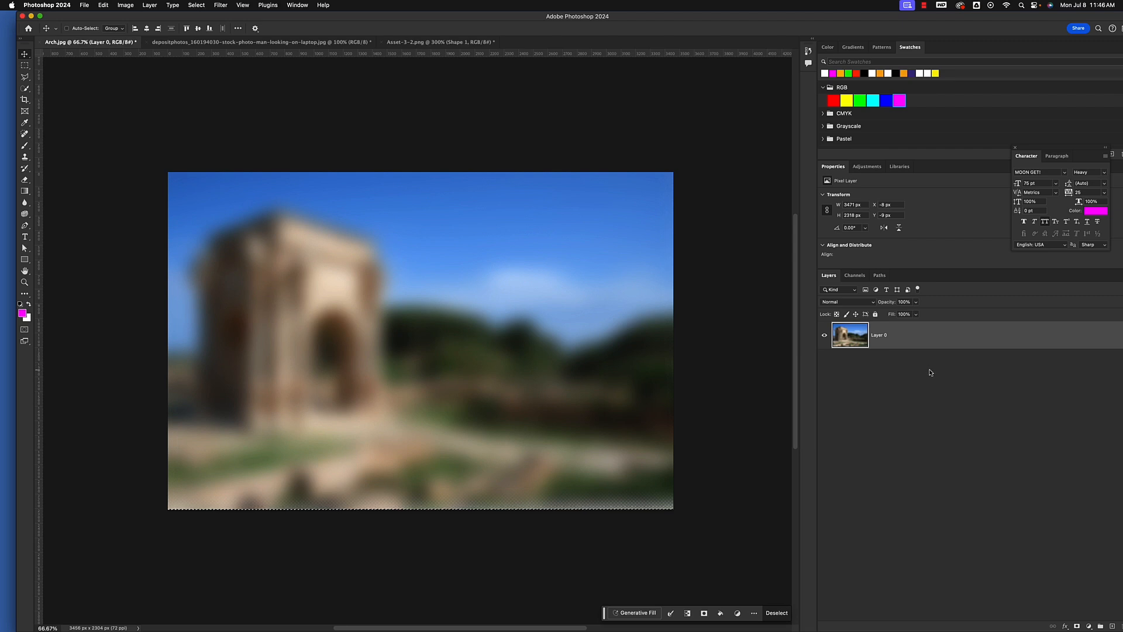
key(super+z)
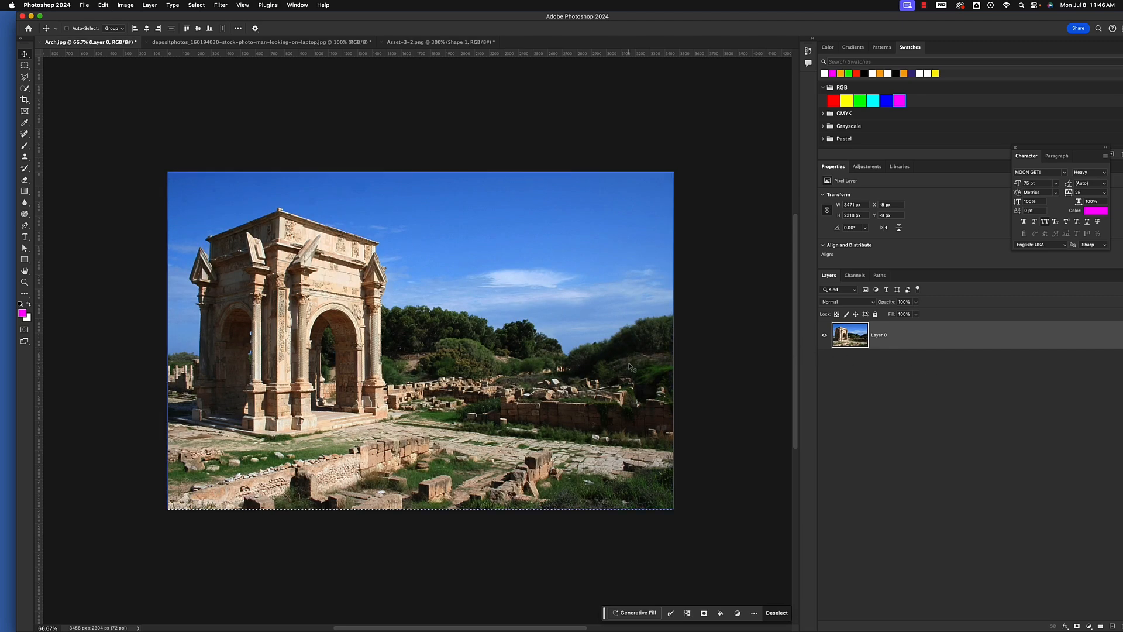
- Convert Layer 0 to a smart object and apply a Gaussian Blur smart filter with a 56-pixel radius
right_click(905, 341)
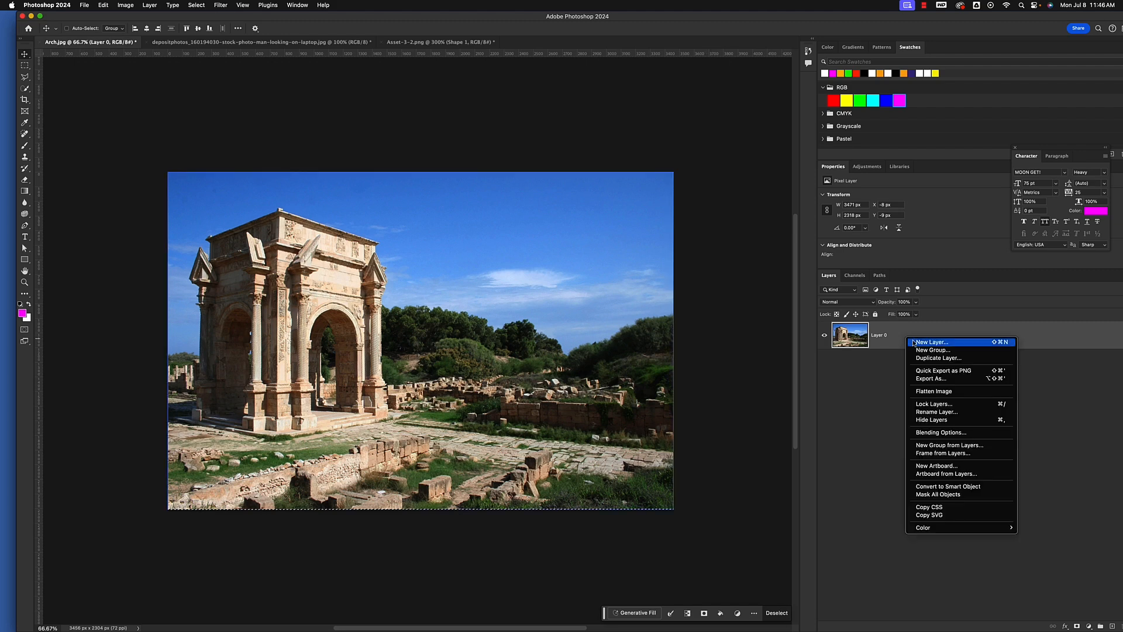
click(943, 486)
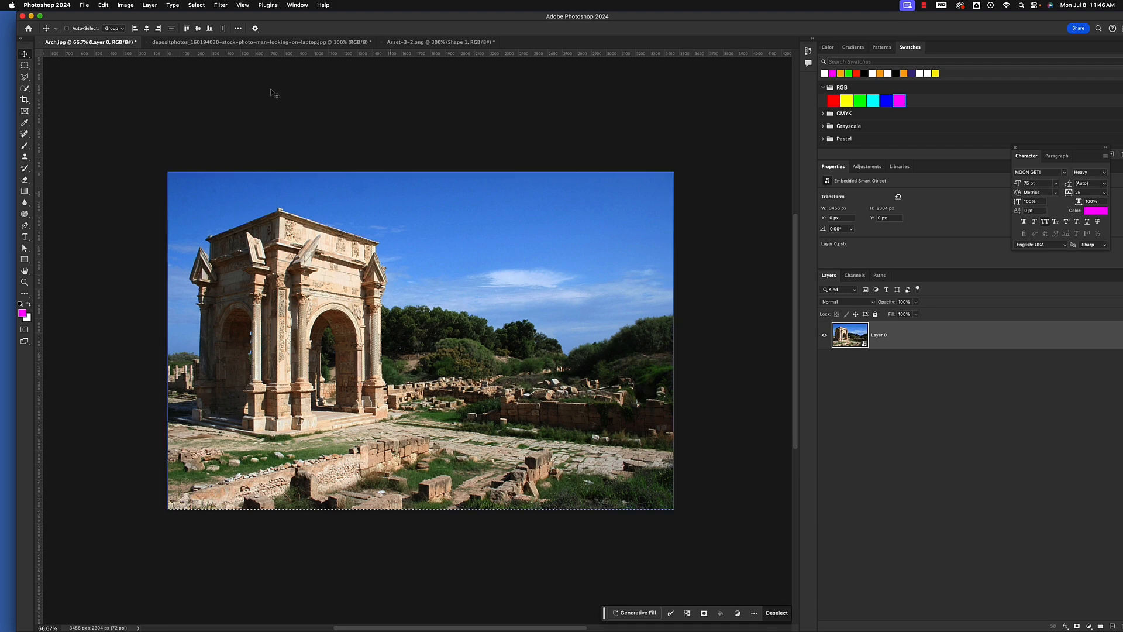
click(222, 5)
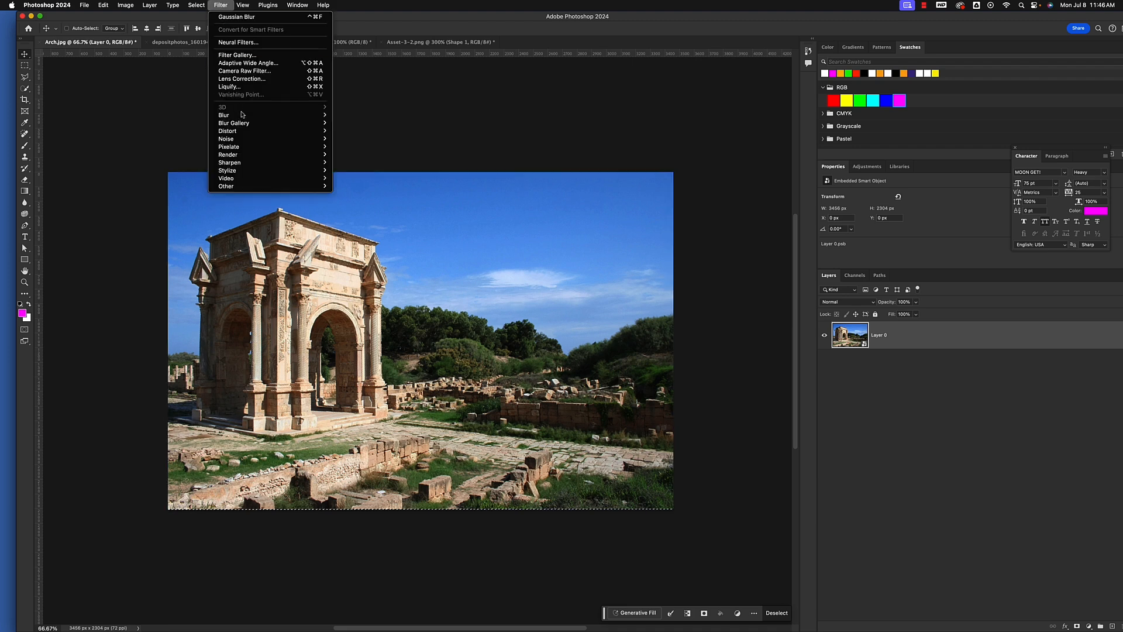
mouse_move(242, 115)
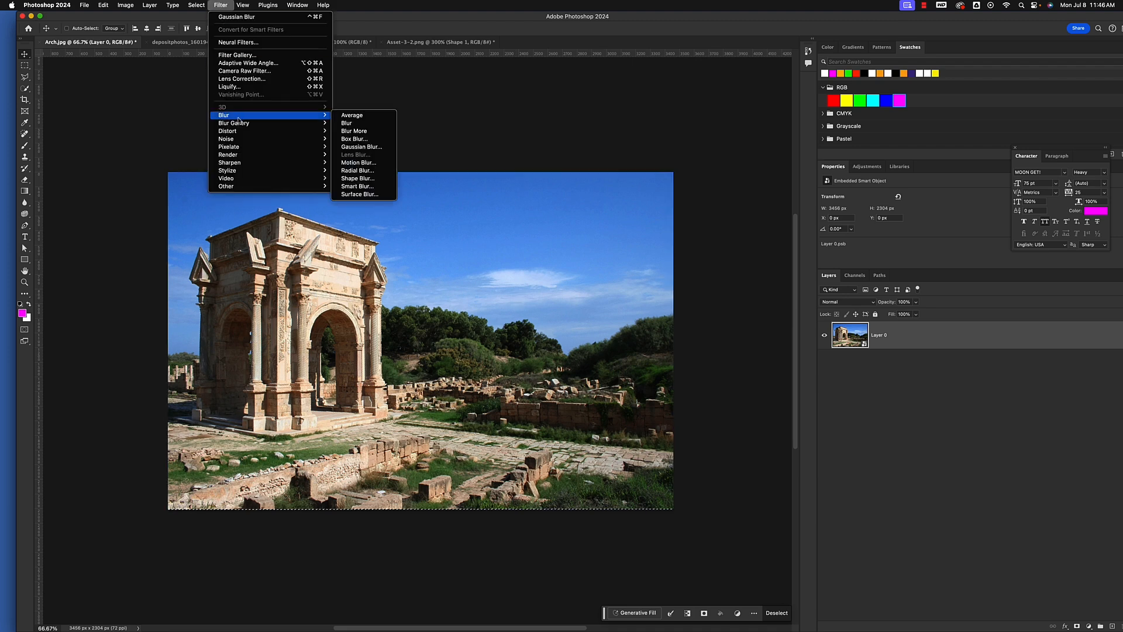
click(355, 148)
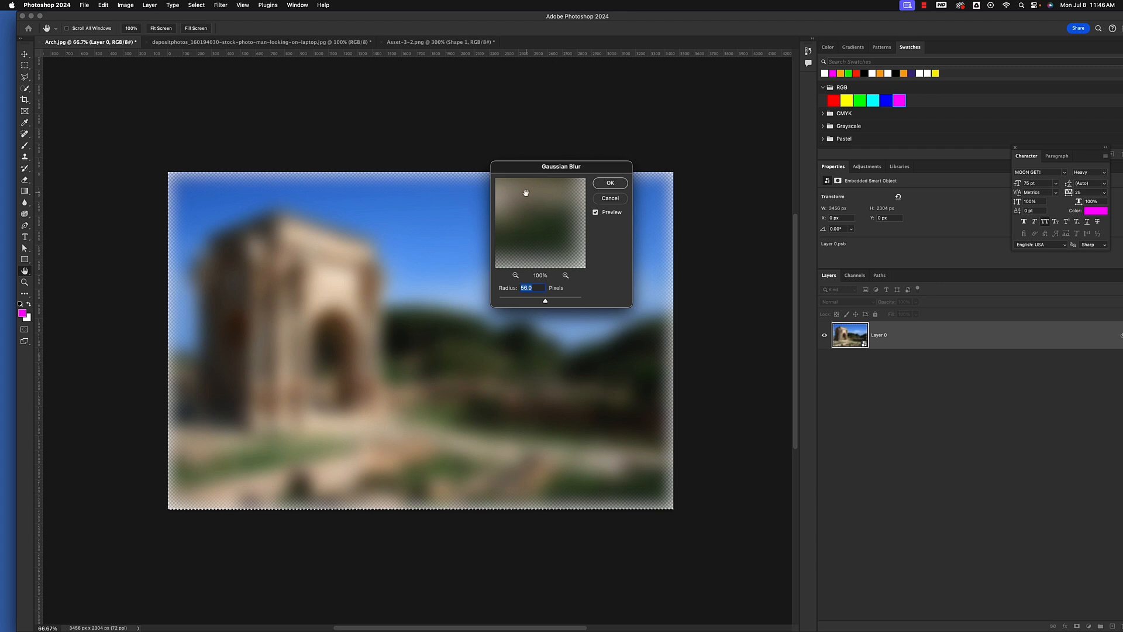
click(616, 184)
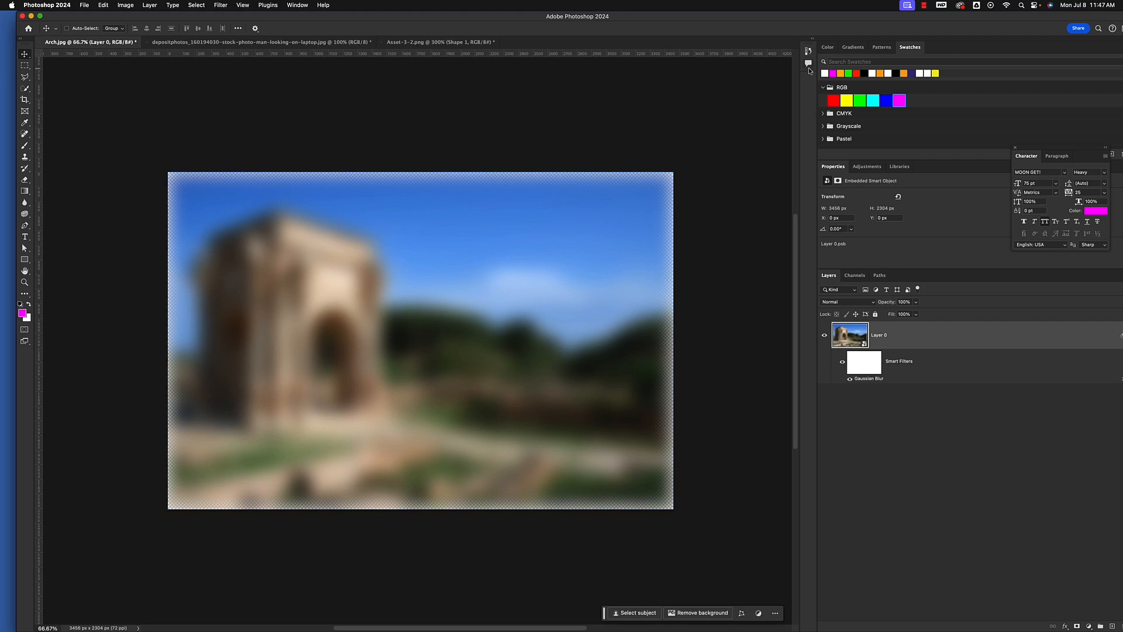
- Shift the application window to reveal the full layer list, and toggle the smart filters' visibility off and on
drag(817, 17, 800, 11)
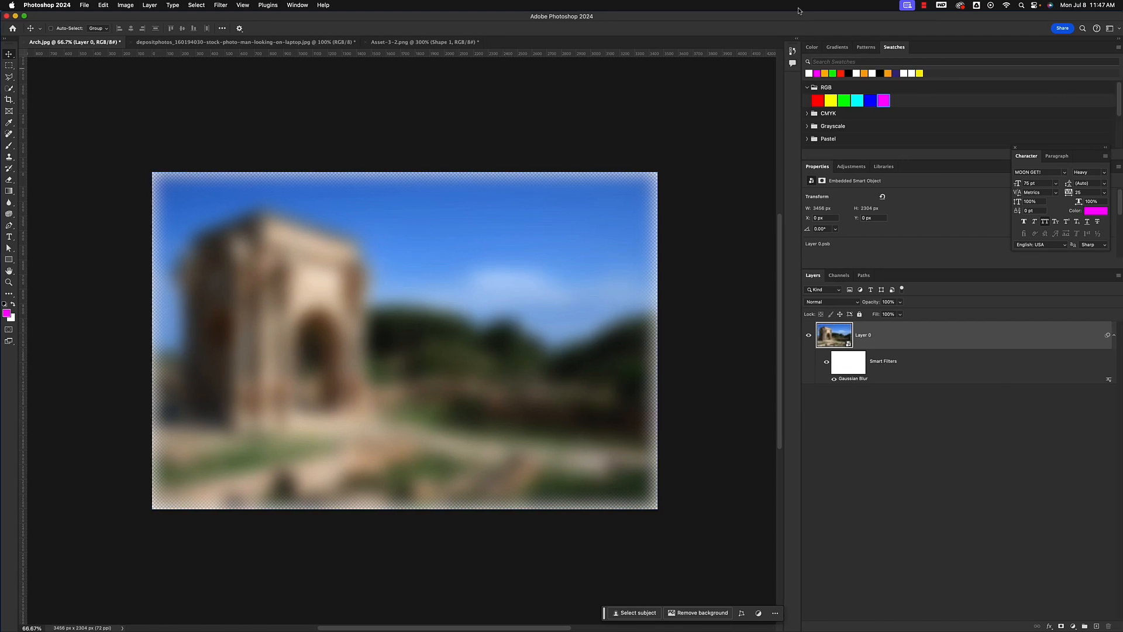
click(826, 362)
click(826, 363)
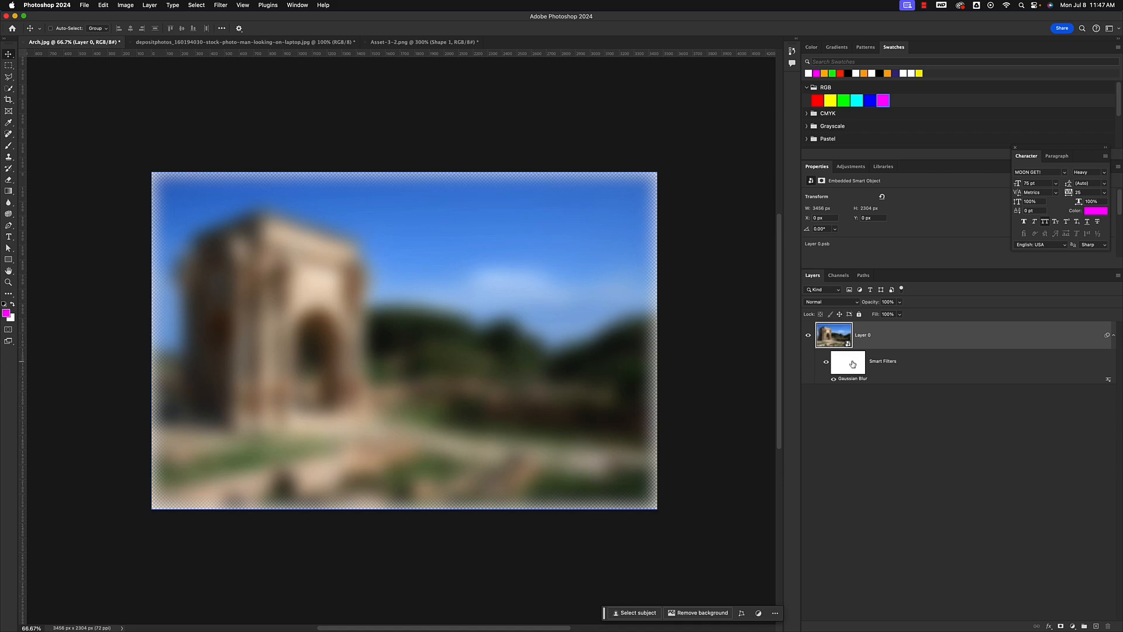
- Reopen the Gaussian Blur smart filter's settings on Layer 0 and reduce its radius for a weaker blur
click(853, 364)
double_click(852, 379)
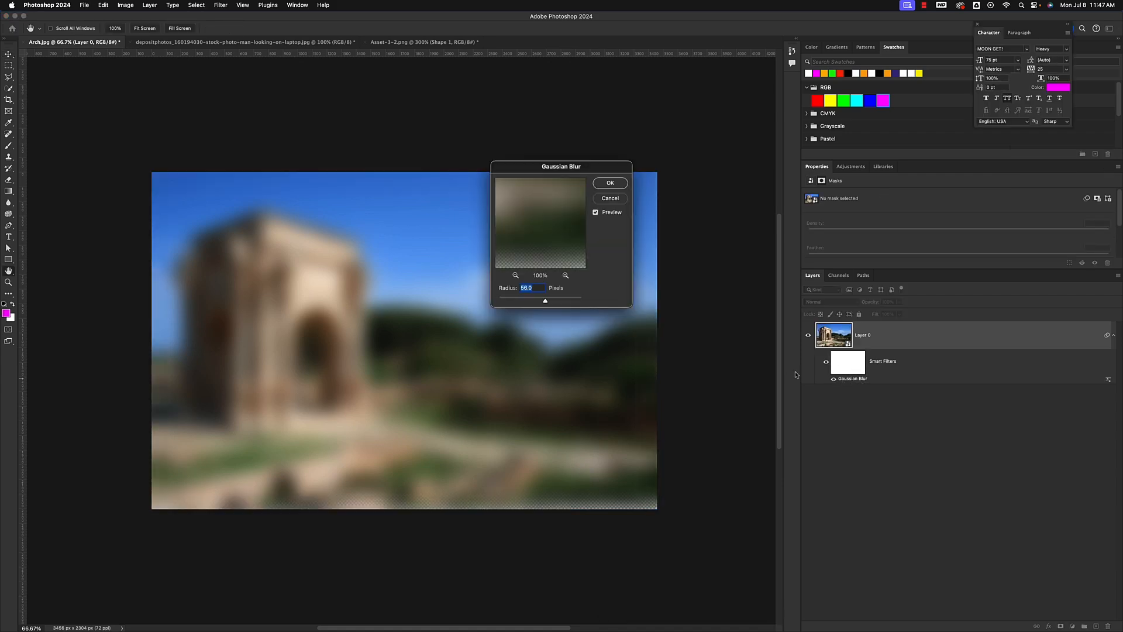
mouse_move(547, 302)
mouse_down()
mouse_move(521, 300)
mouse_move(537, 301)
mouse_up()
click(622, 183)
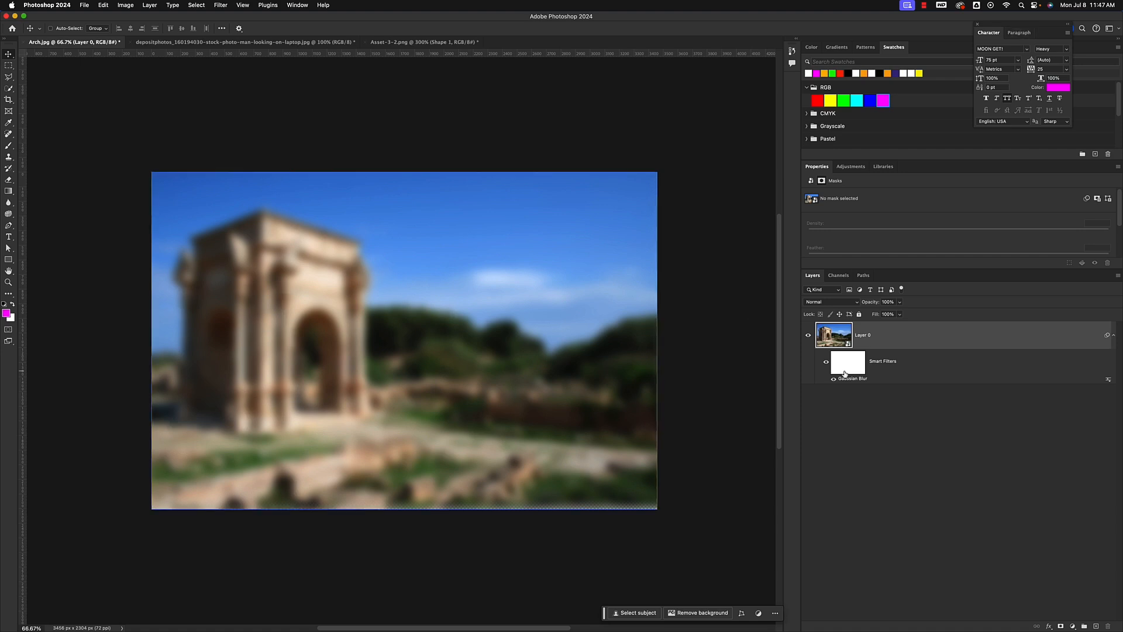
- View the laptop stock photo document, and delete the smart filters from Layer 0 back in Arch.jpg
click(289, 42)
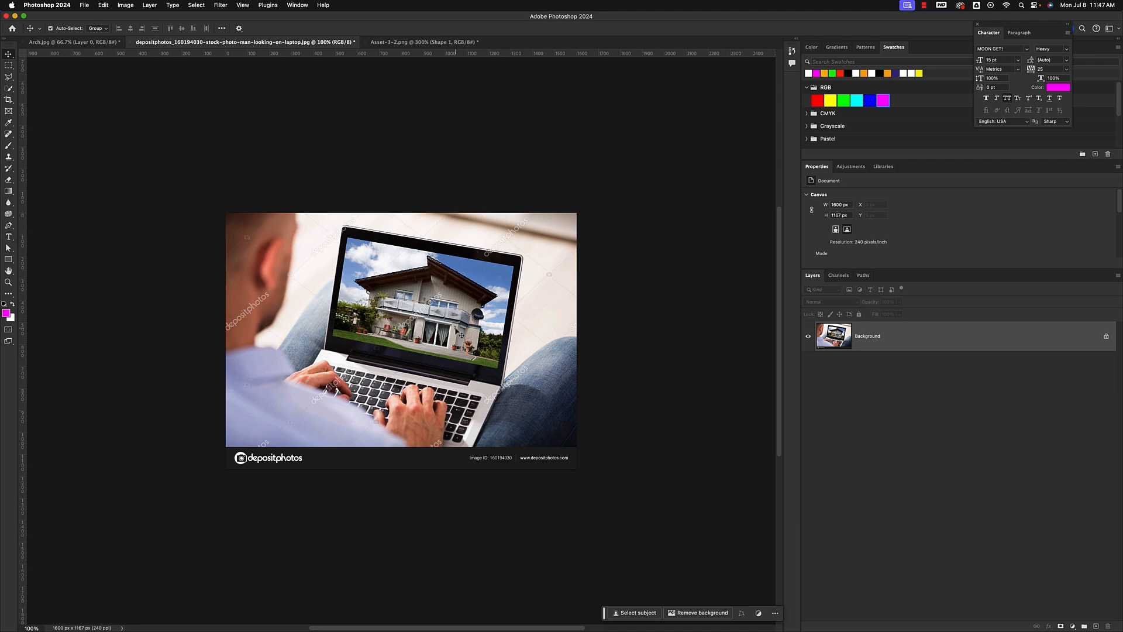
key(super+plus)
key(super+minus)
click(92, 43)
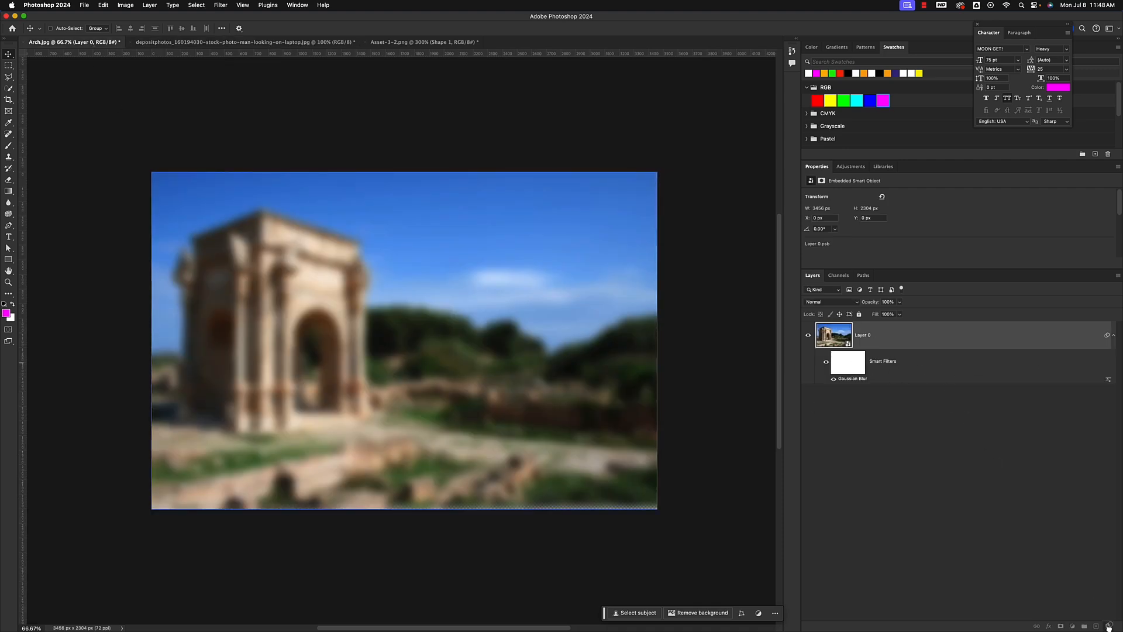
drag(1108, 626, 1109, 626)
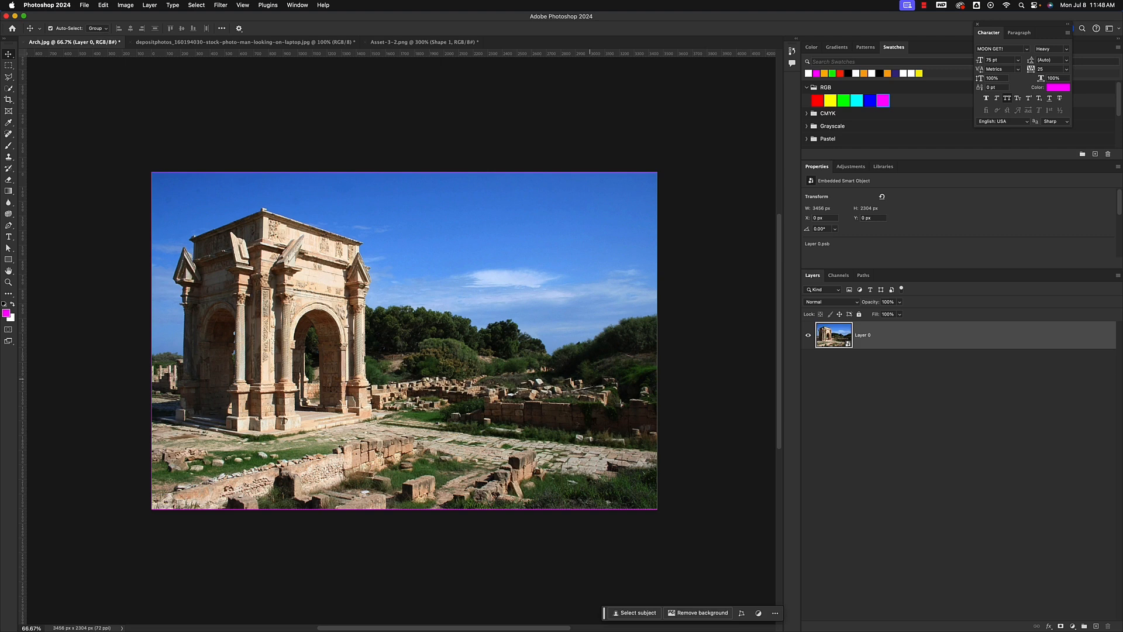
- Copy the entire Arch.jpg canvas and paste it as a new layer into the laptop stock photo document
key(super+a)
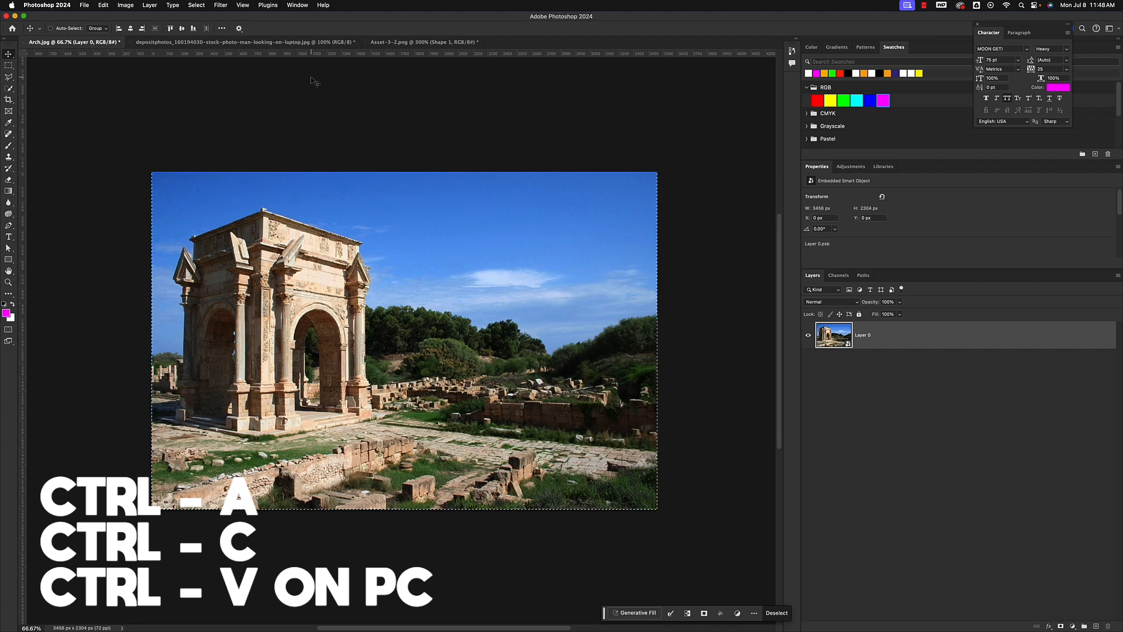
click(196, 5)
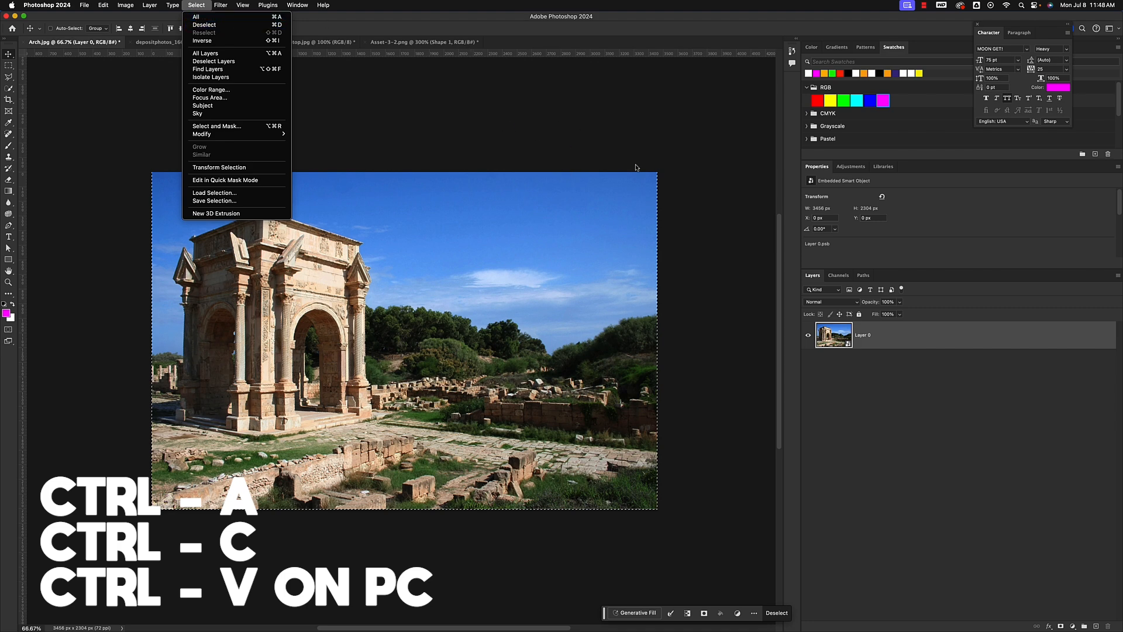
click(718, 197)
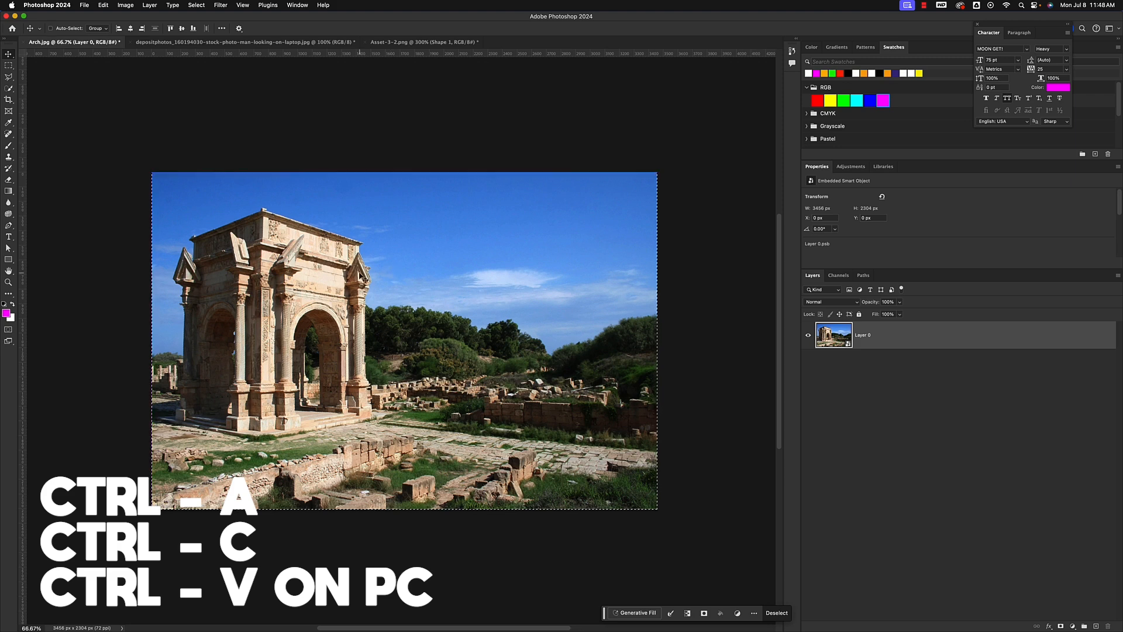
click(225, 42)
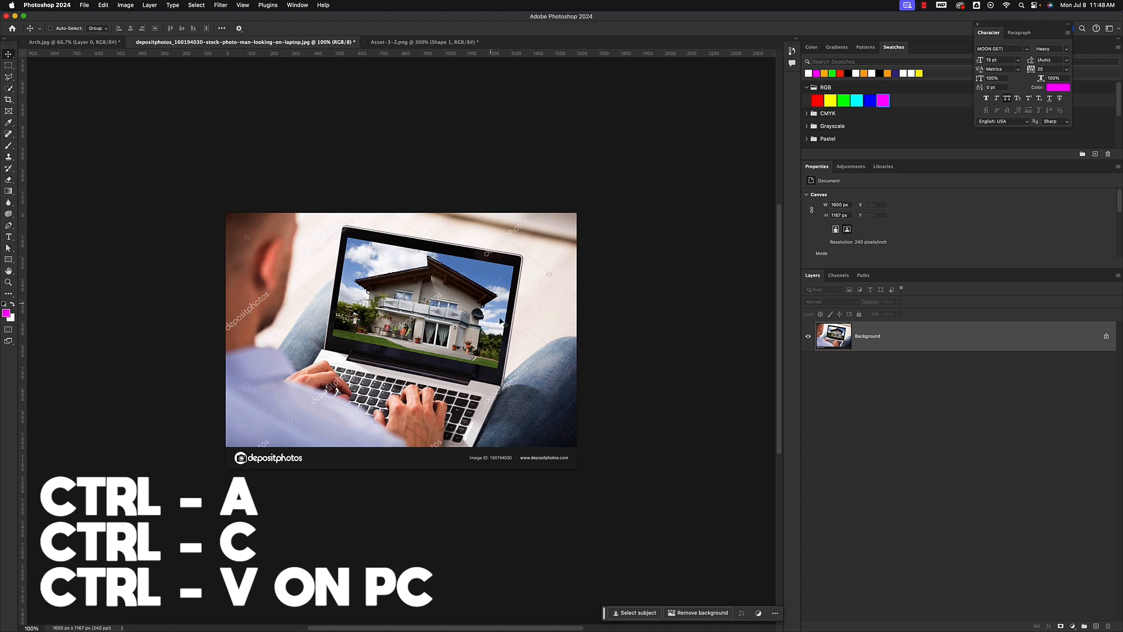
key(super+v)
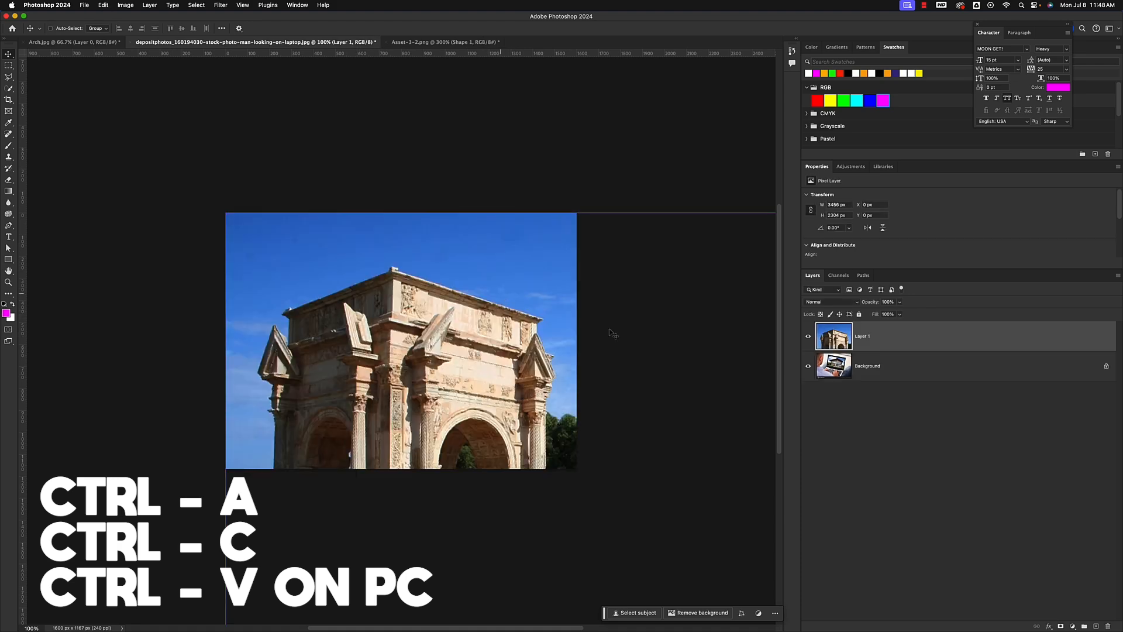
key(super+minus)
key(super+minus)
key(super+minus)
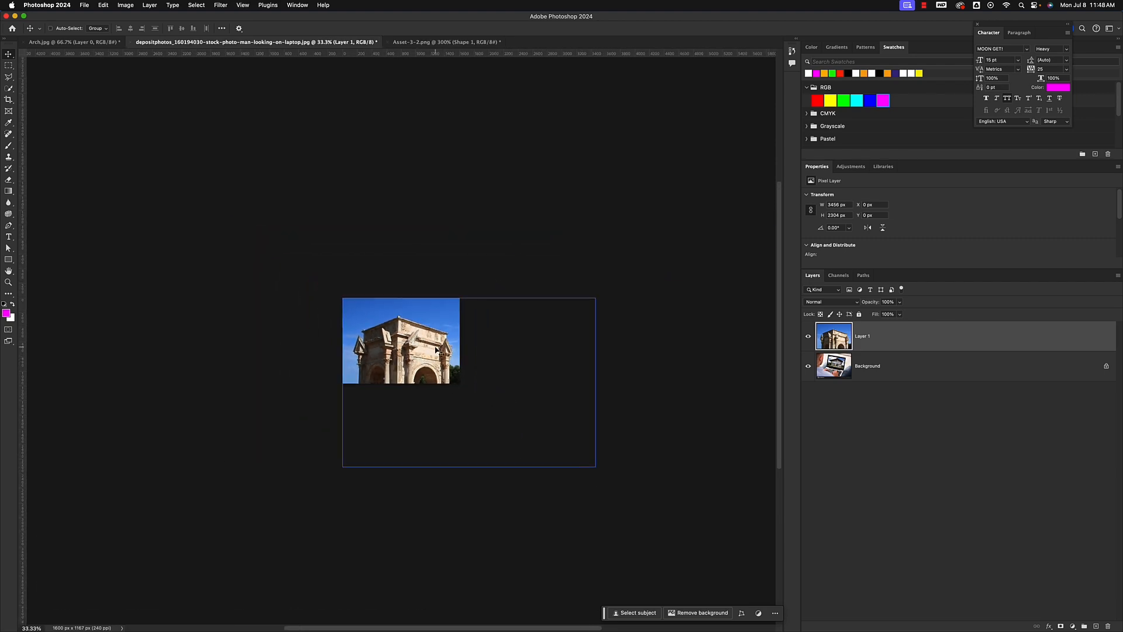
key(super+t)
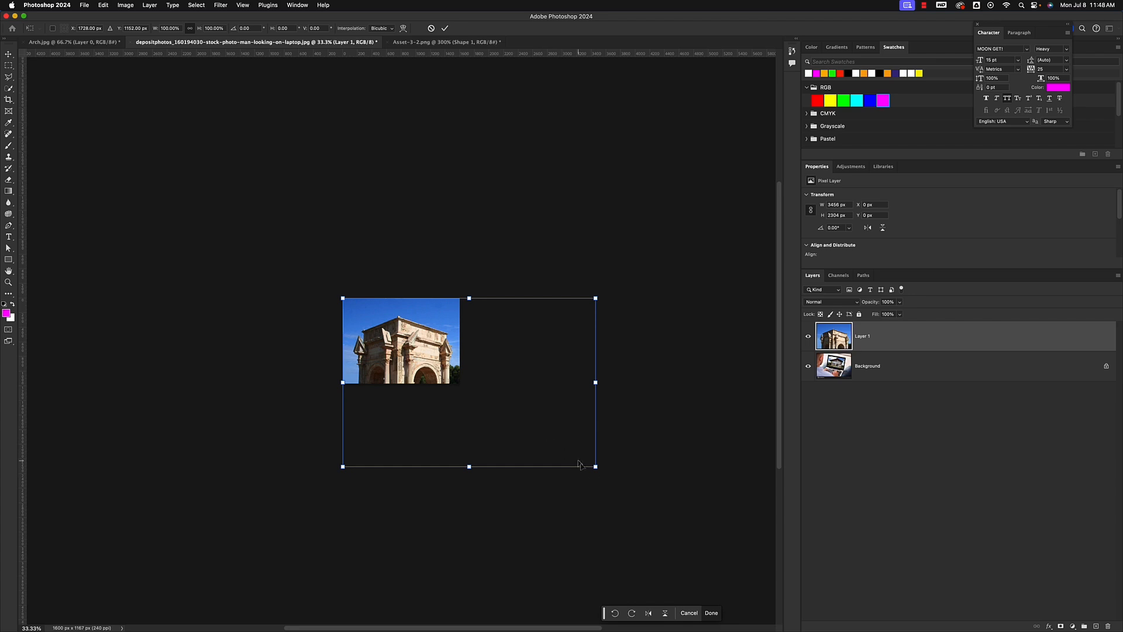
drag(597, 467, 457, 367)
key(super+z)
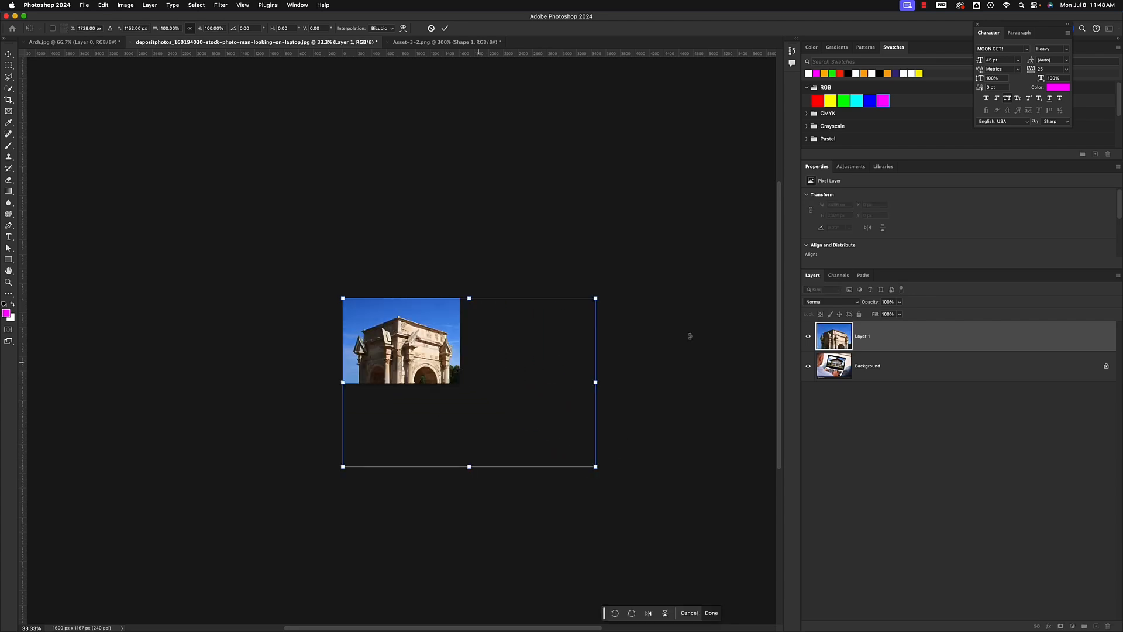
key(Escape)
- Convert the pasted arch layer to a smart object and scale it down proportionally to about 29%
right_click(934, 339)
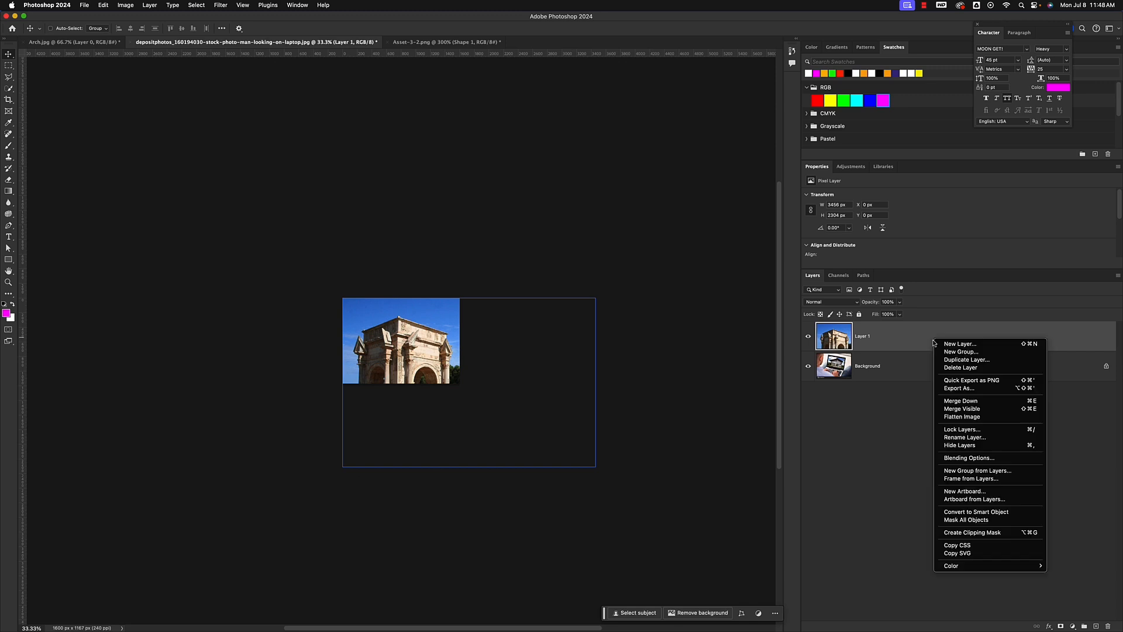
click(964, 512)
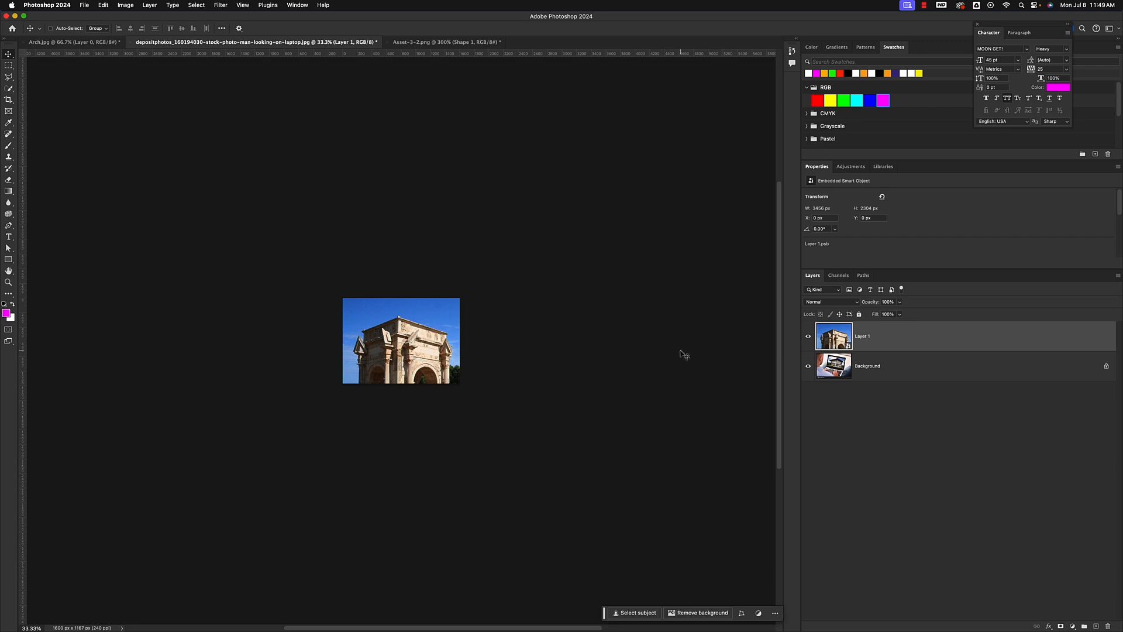
key(super+t)
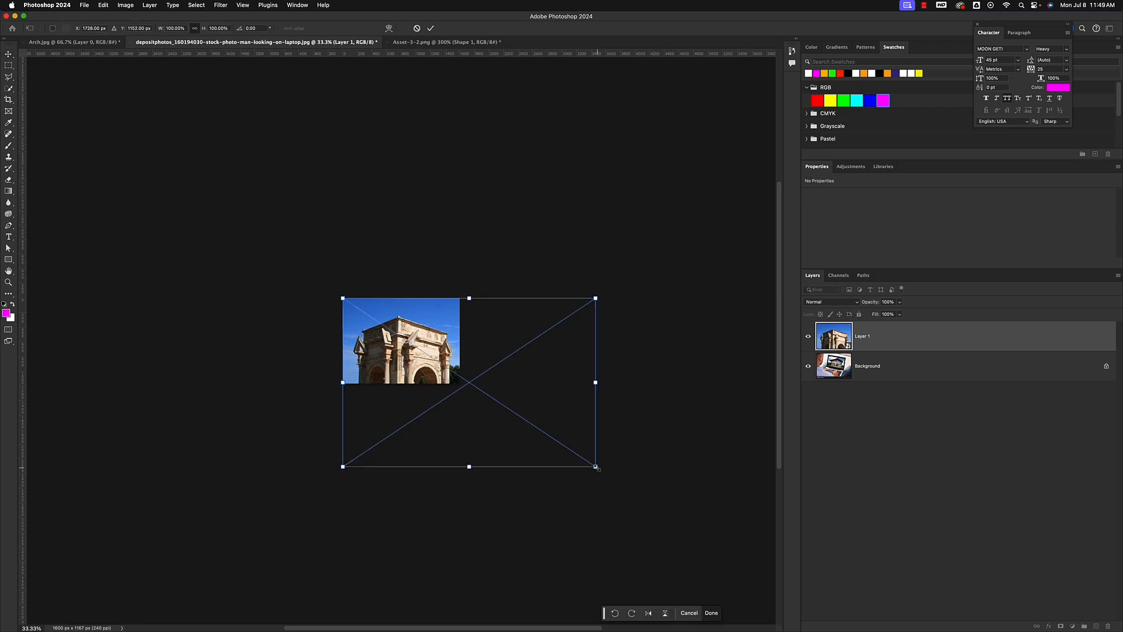
drag(597, 468, 427, 337)
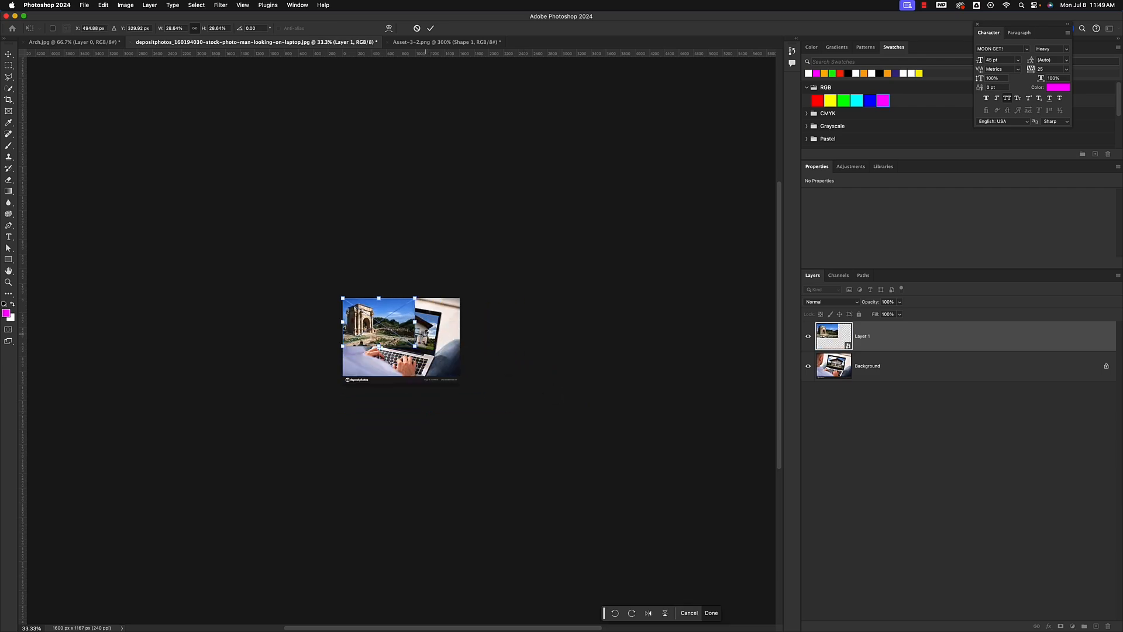
- Fit the arch image roughly over the laptop screen at about 19.5% scale, rotated about 3.5°
key(super+0)
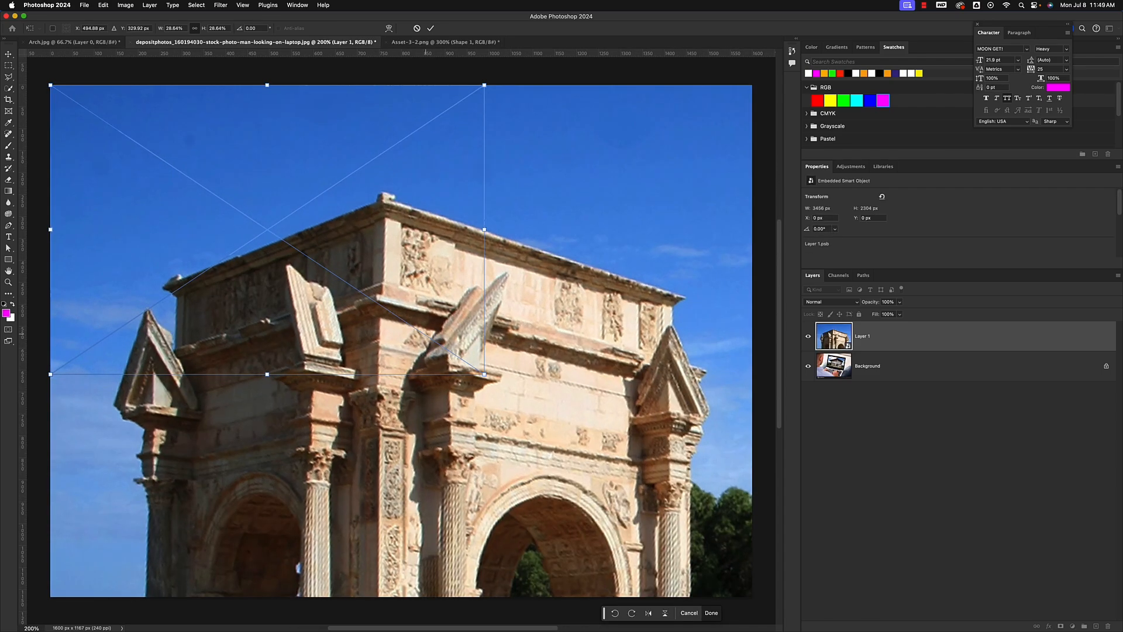
key(super+1)
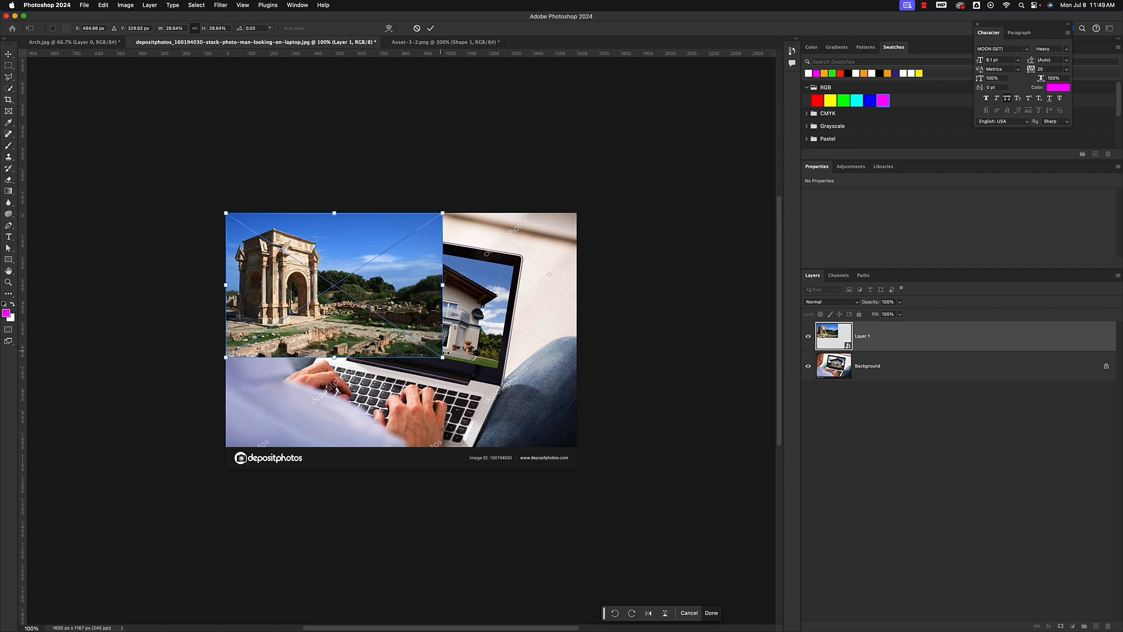
drag(443, 357, 375, 311)
drag(355, 272, 478, 314)
mouse_move(507, 251)
mouse_down()
mouse_move(515, 265)
mouse_move(513, 251)
mouse_up()
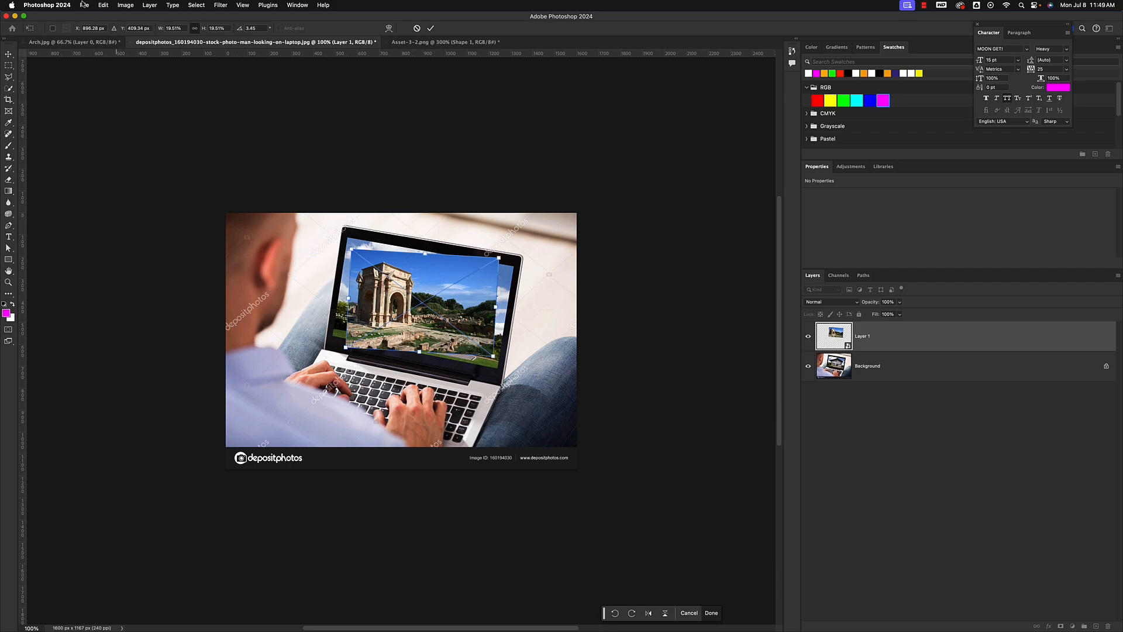
- Distort the arch smart object so its four corners line up with the corners of the laptop's display
click(103, 5)
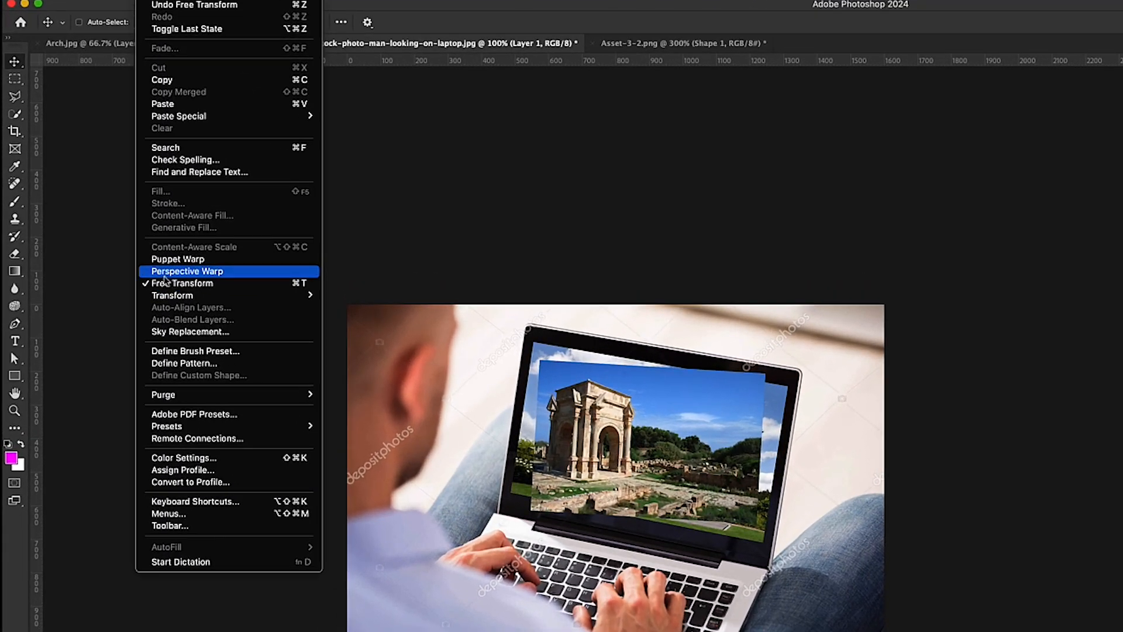
mouse_move(185, 296)
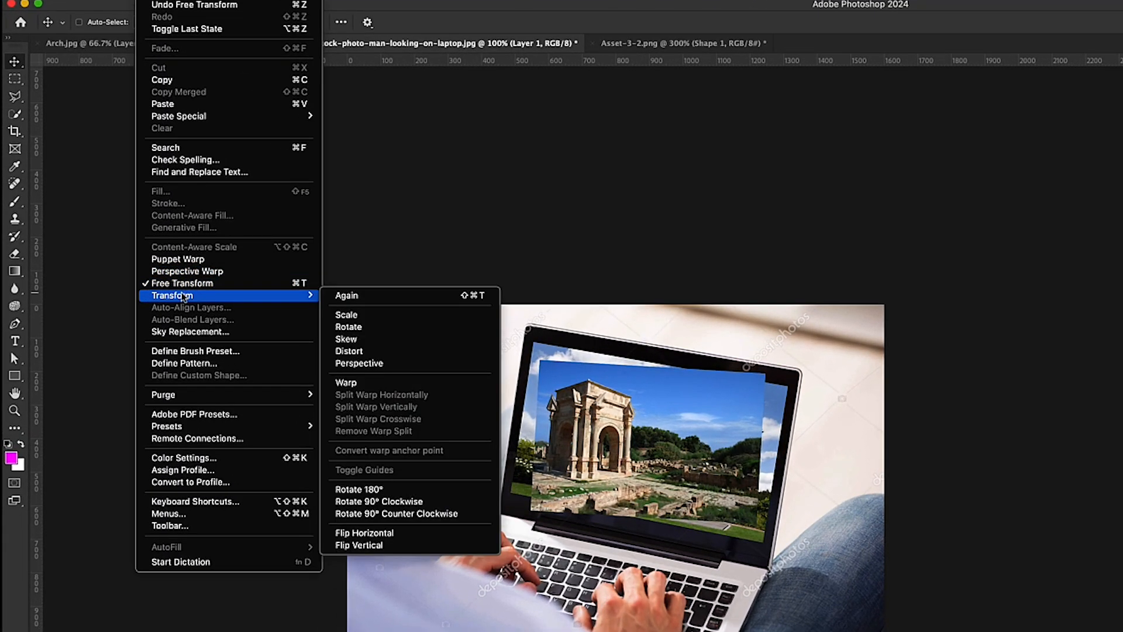
click(348, 352)
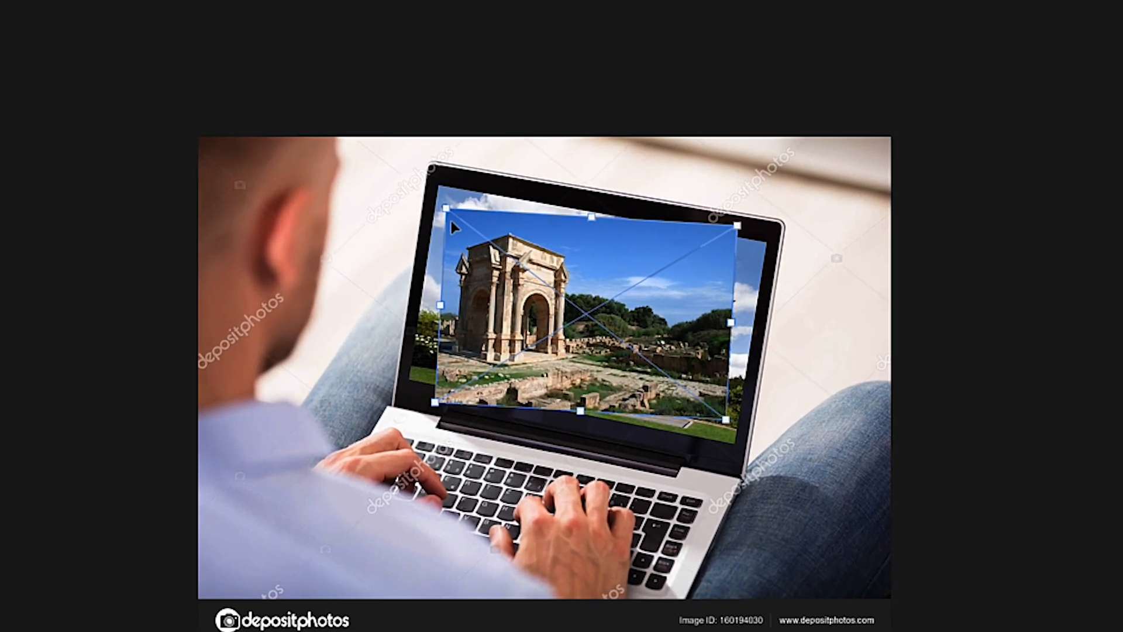
drag(446, 208, 441, 183)
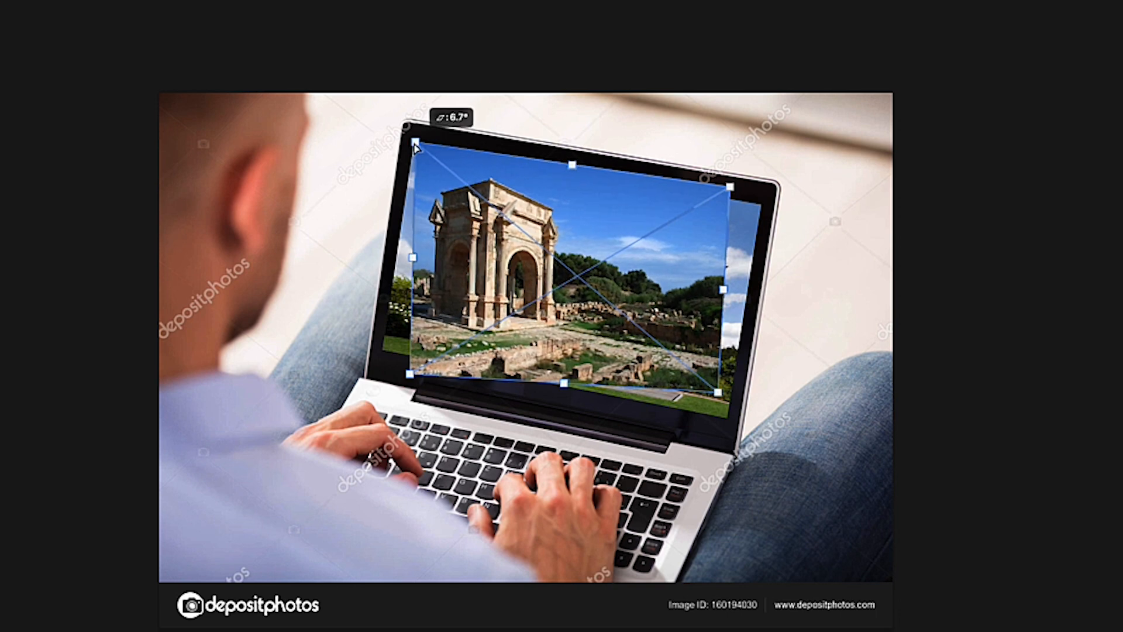
drag(414, 148, 415, 145)
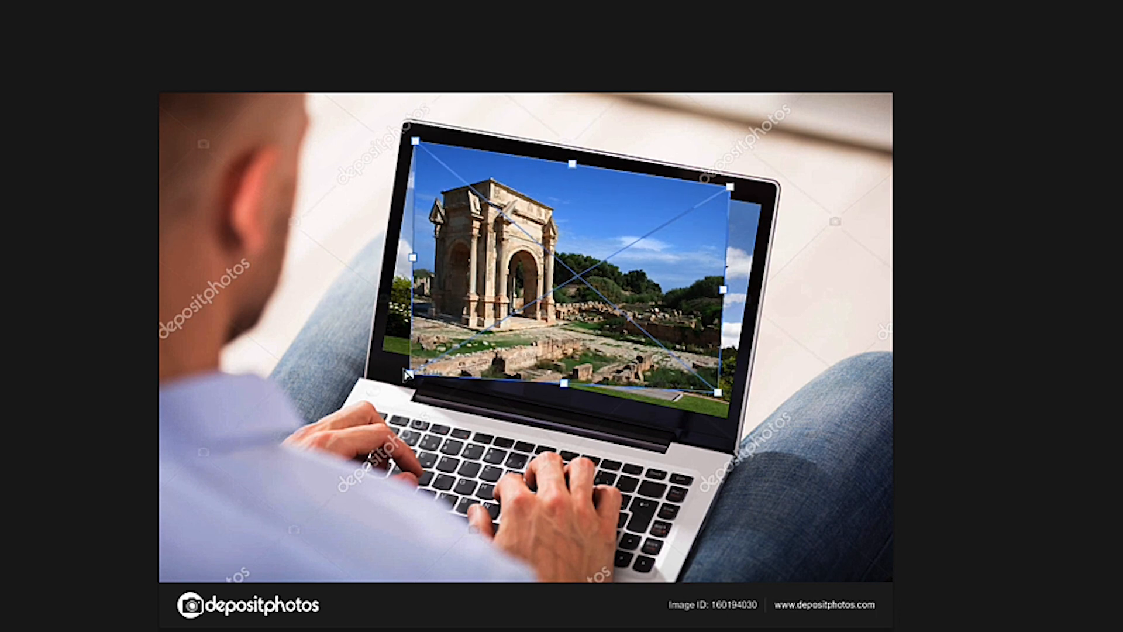
drag(408, 375, 383, 349)
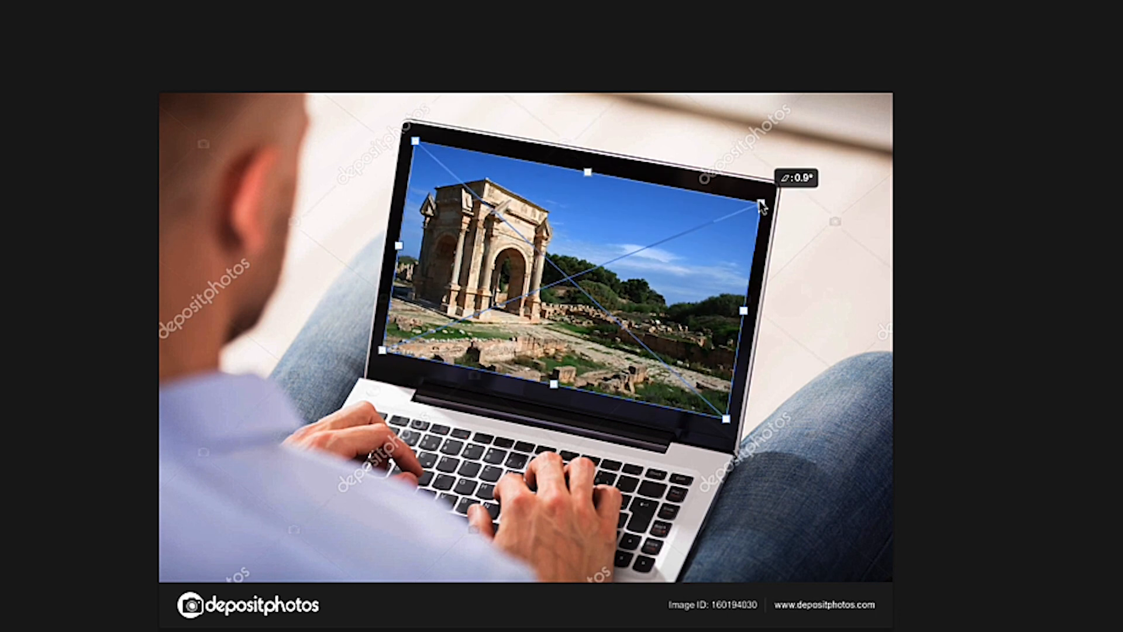
drag(761, 203, 764, 204)
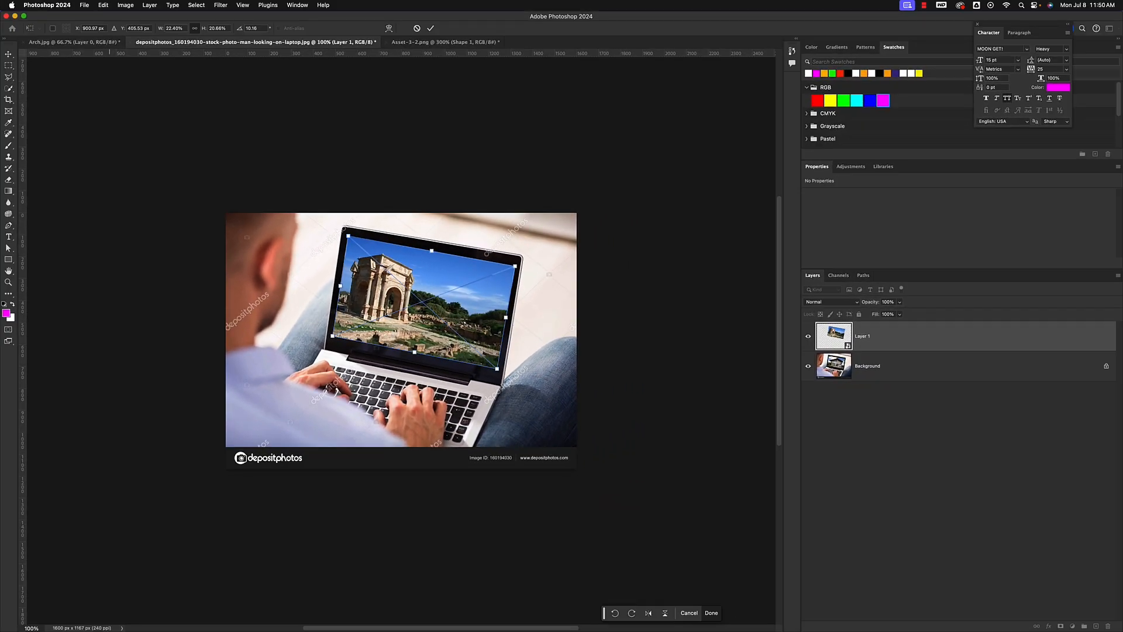
- Fine-tune the arch image's upper-left corner against the laptop display in Distort mode and commit the transformation
click(103, 5)
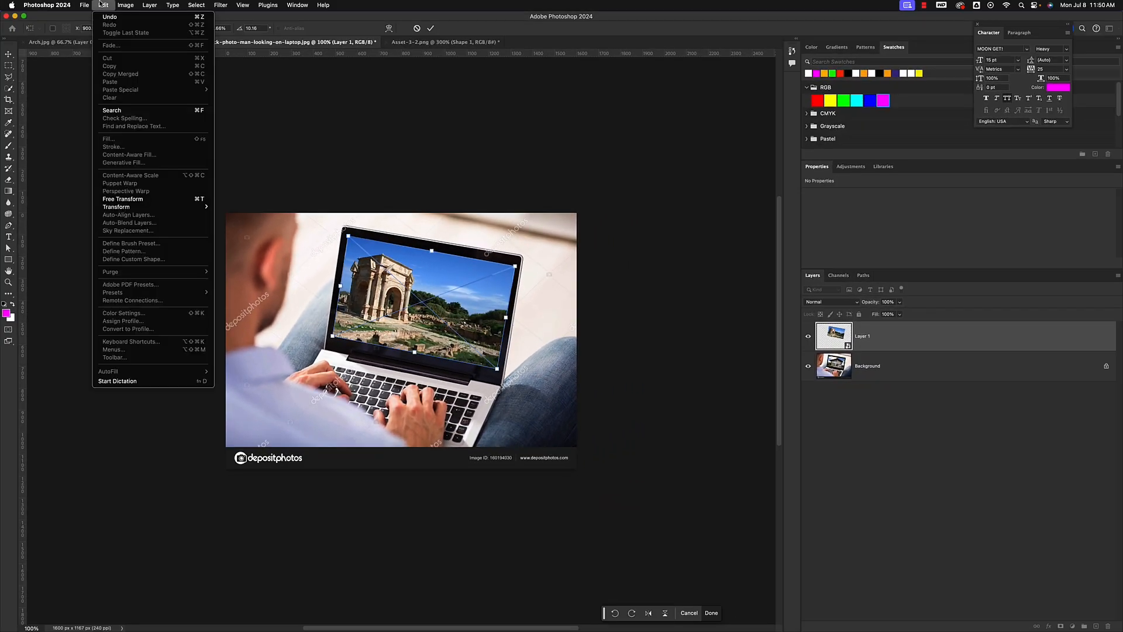
mouse_move(121, 209)
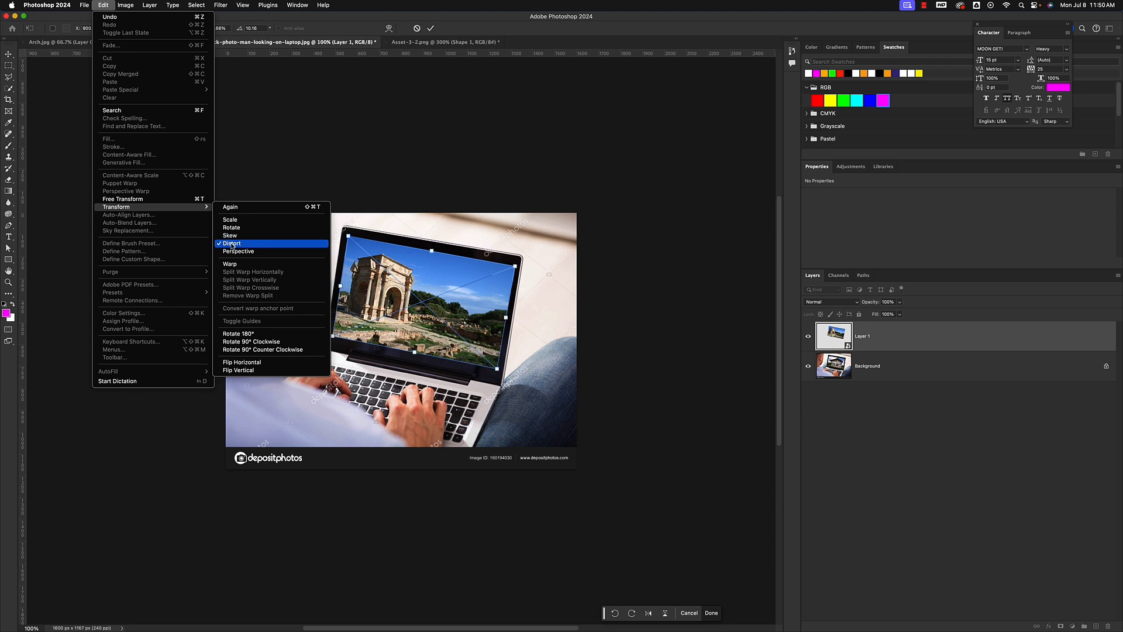
click(361, 256)
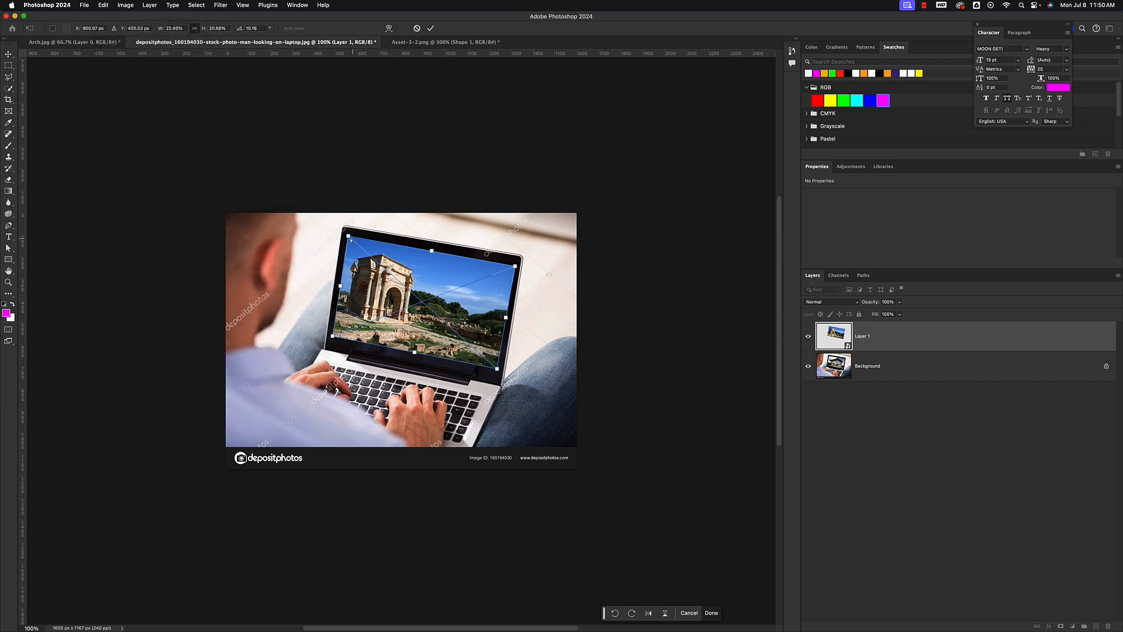
mouse_move(349, 237)
mouse_down()
mouse_move(383, 290)
mouse_move(347, 238)
mouse_up()
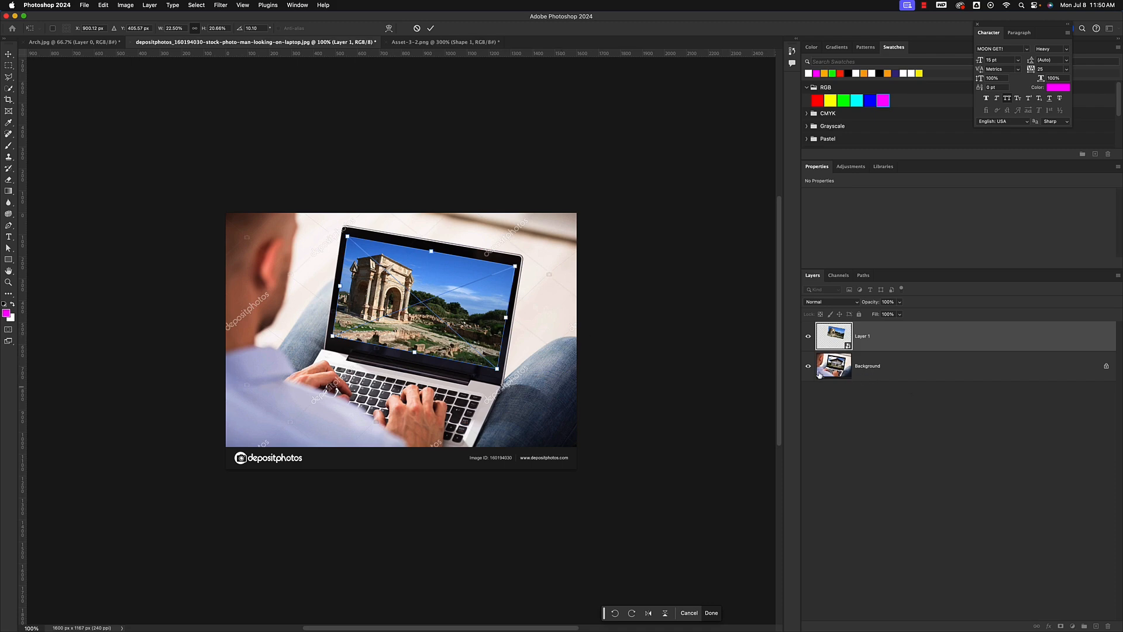
key(Return)
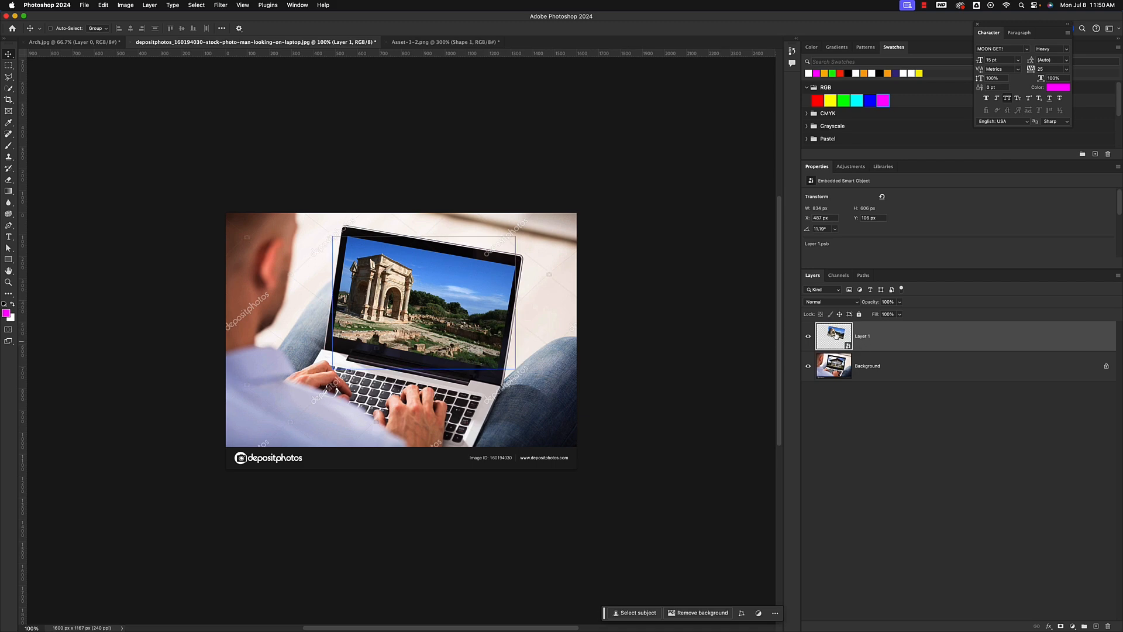
- Open the contents of the Layer 1 smart object and add the text "CHECK THIS OUT!" over the sky
double_click(835, 335)
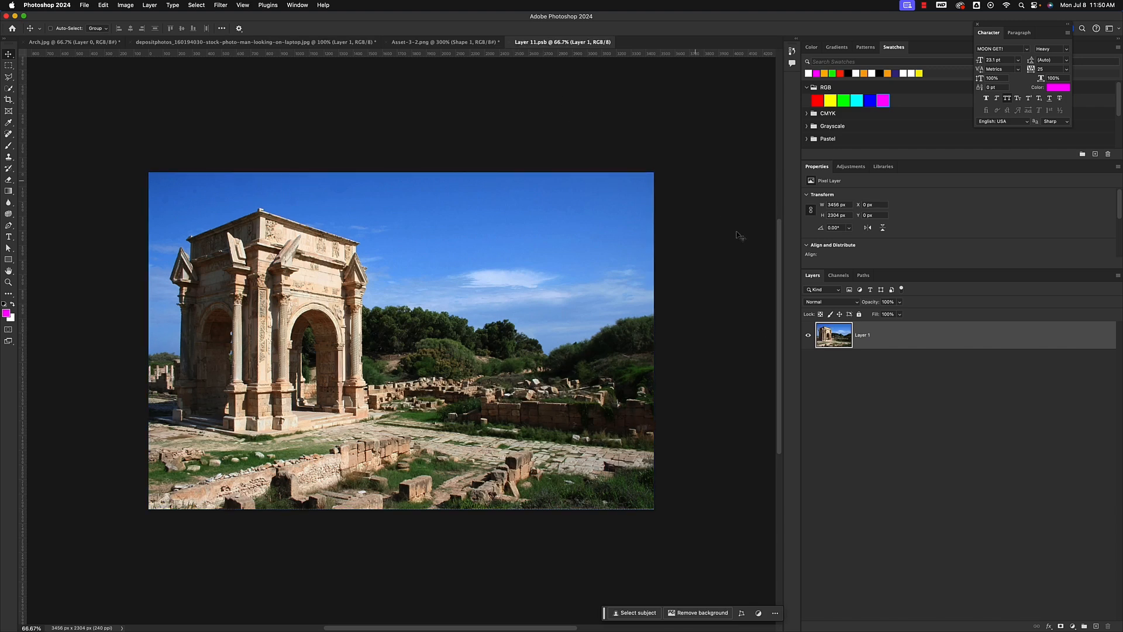
click(8, 236)
click(375, 226)
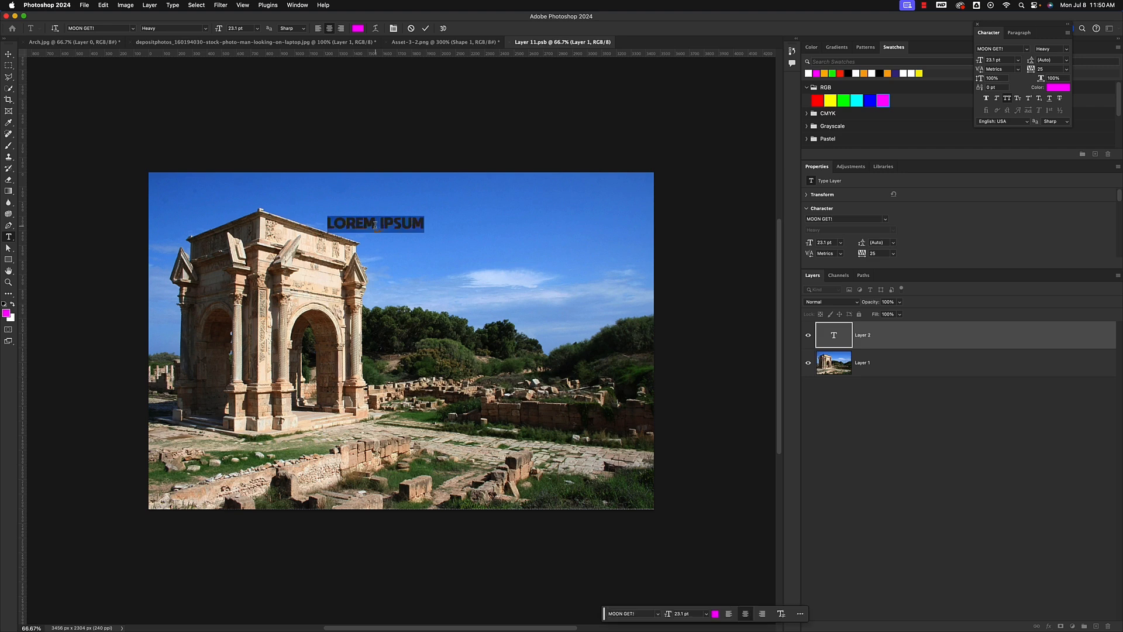
text(CH)
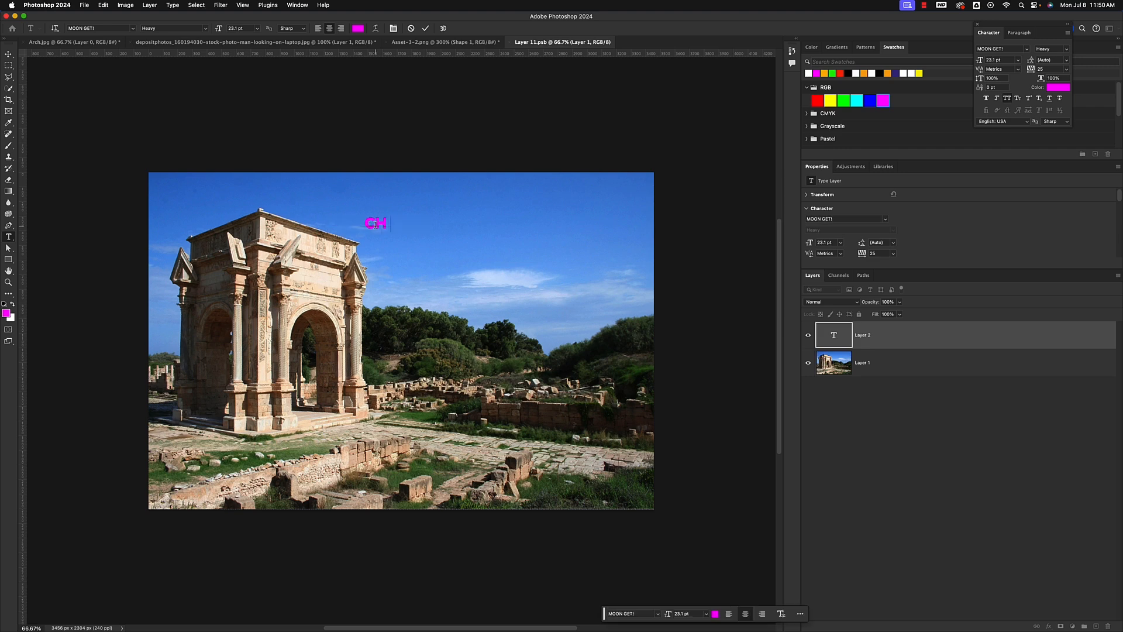
text(ECK THIS OIU)
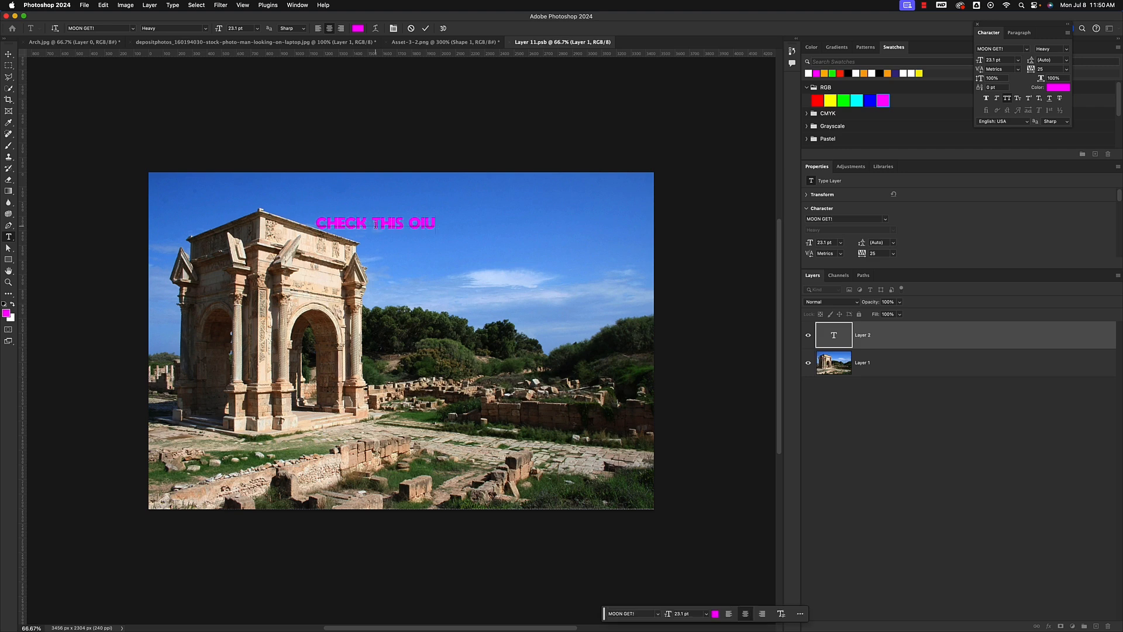
key(BackSpace)
key(BackSpace)
text(UT!)
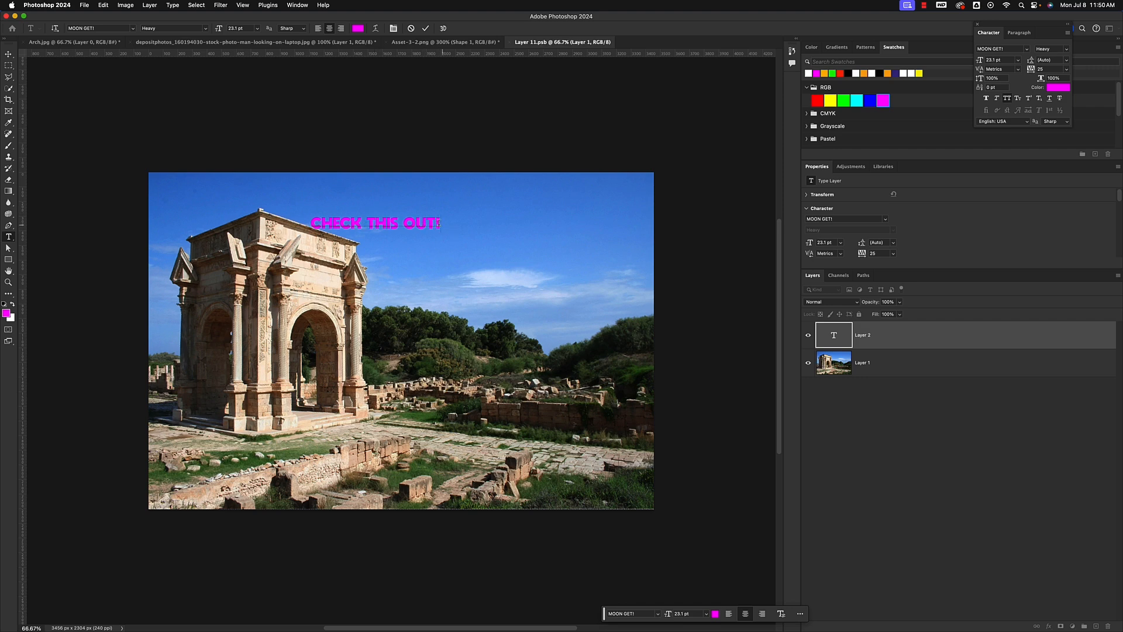
- Enlarge the "CHECK THIS OUT!" text to 79 pt and shift it slightly down and right in the image
drag(439, 223, 298, 213)
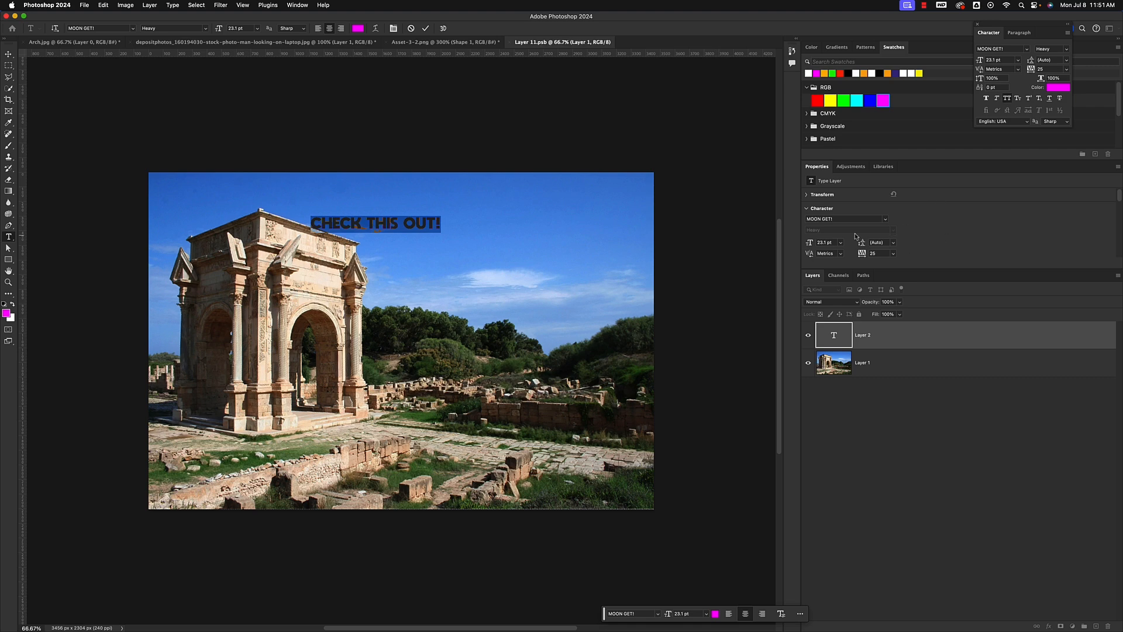
mouse_move(811, 243)
mouse_down()
mouse_move(837, 243)
mouse_move(814, 244)
mouse_up()
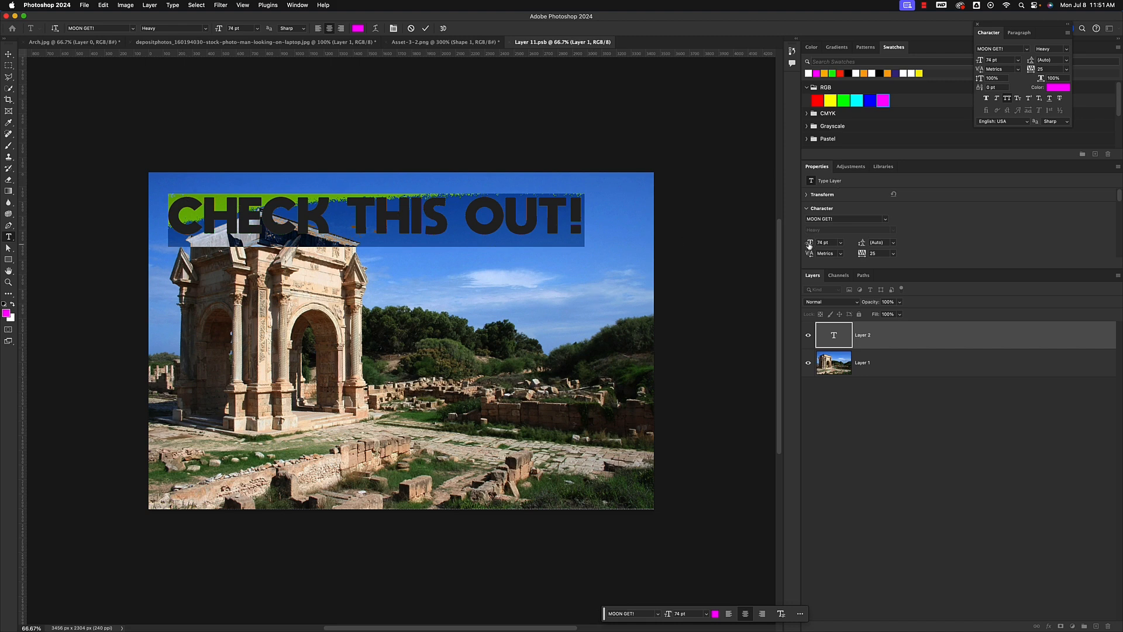
mouse_move(809, 244)
mouse_down()
mouse_move(849, 247)
mouse_move(811, 244)
mouse_up()
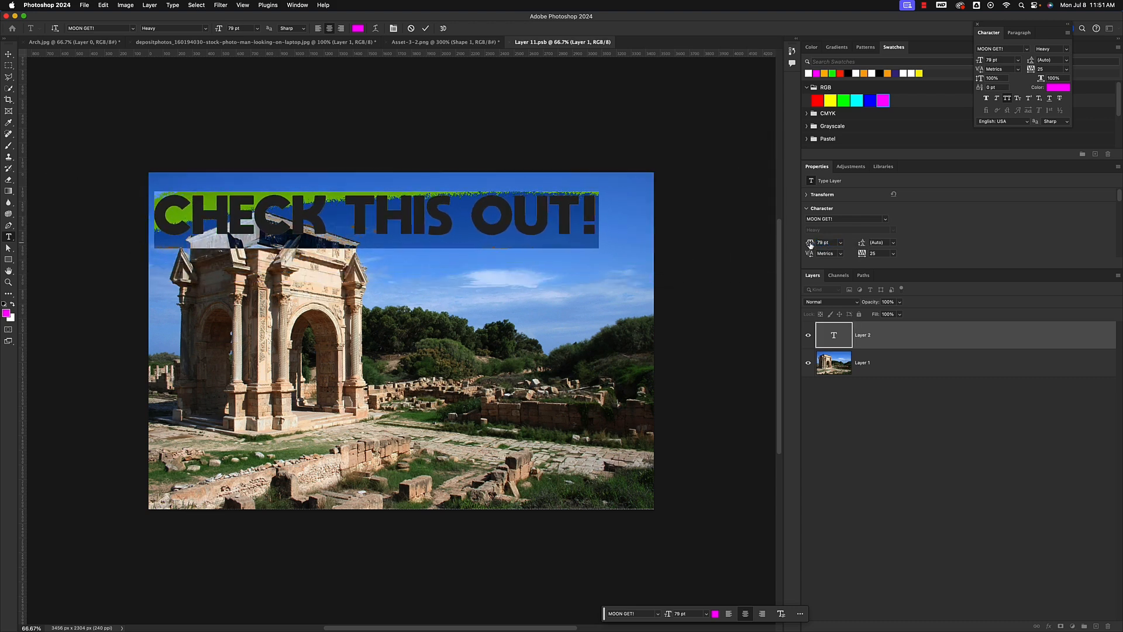
click(8, 54)
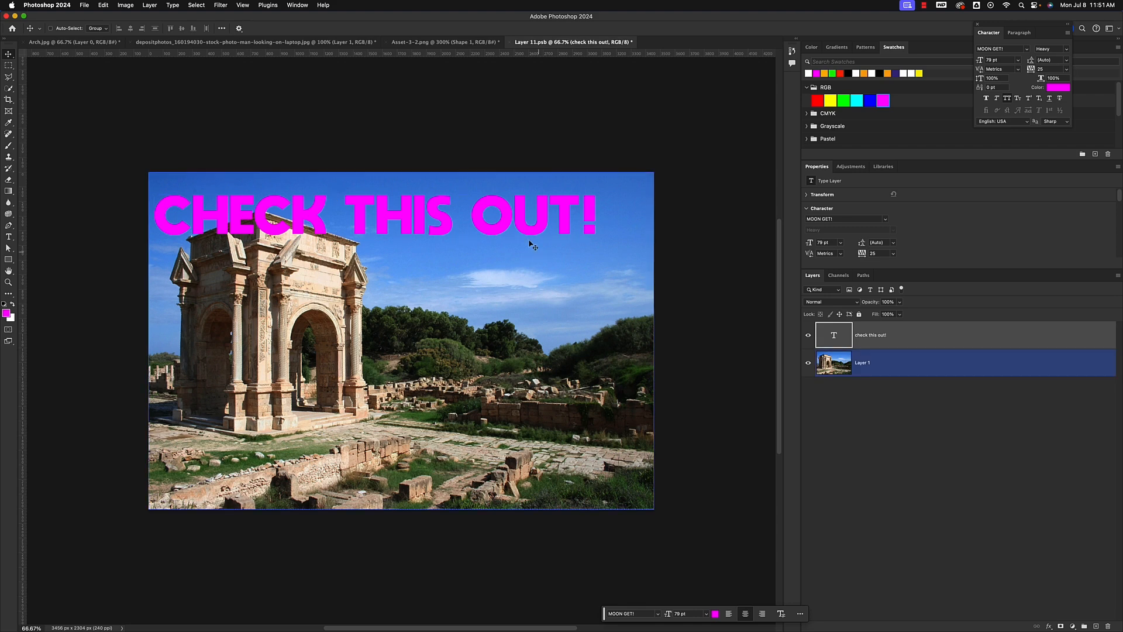
drag(500, 230, 513, 246)
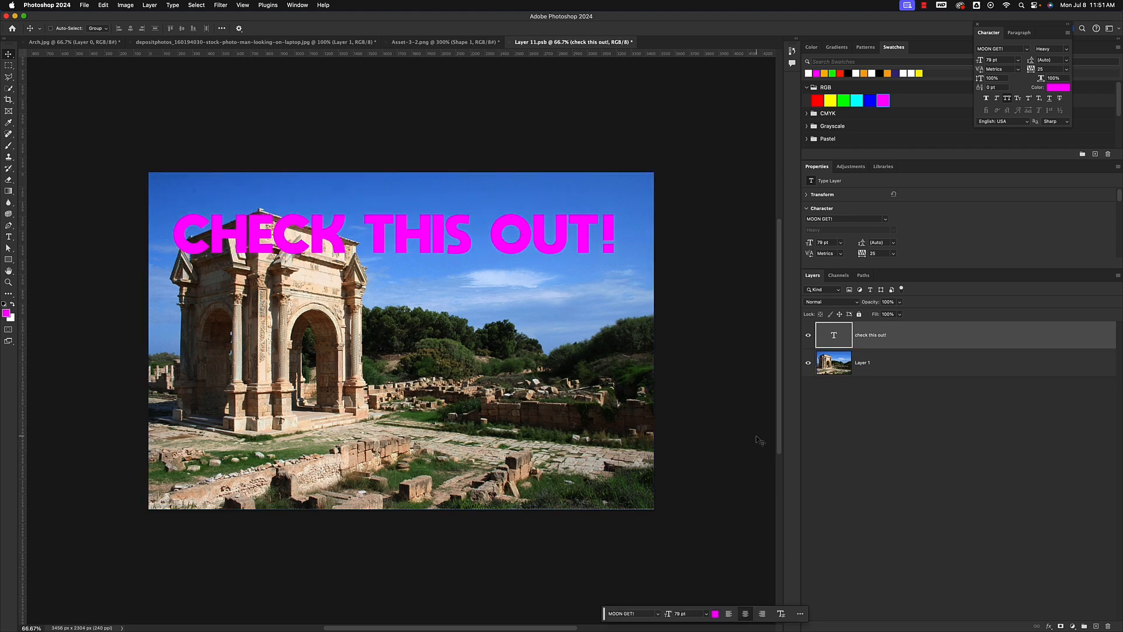
- Add an Outer Glow layer style to the text layer, moving its settings window clear of the lettering
click(1050, 627)
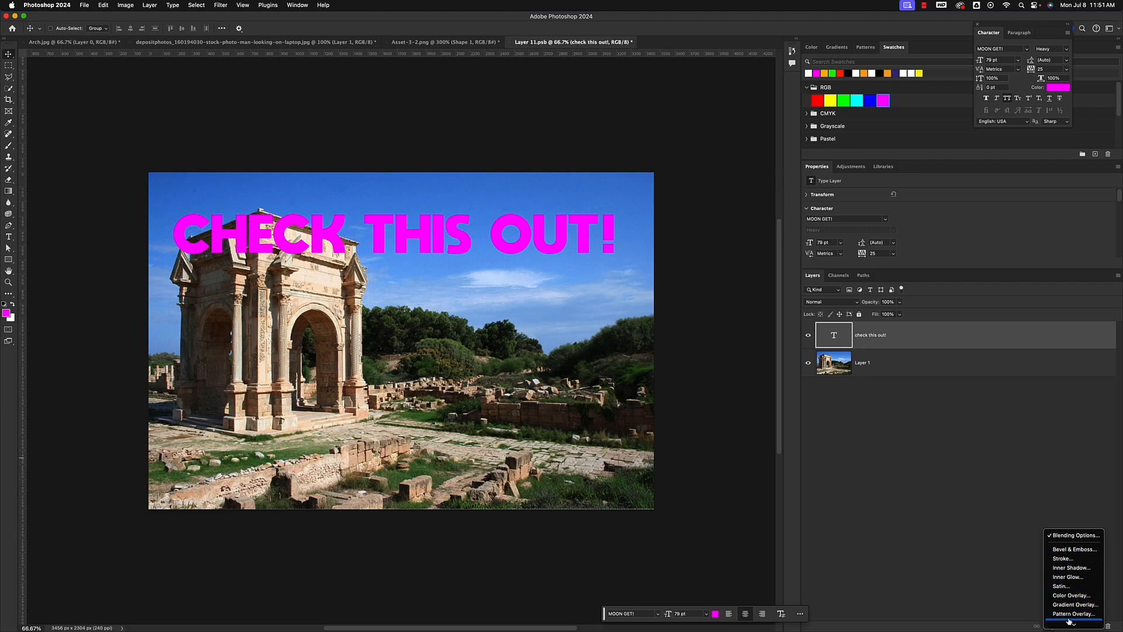
mouse_move(1070, 621)
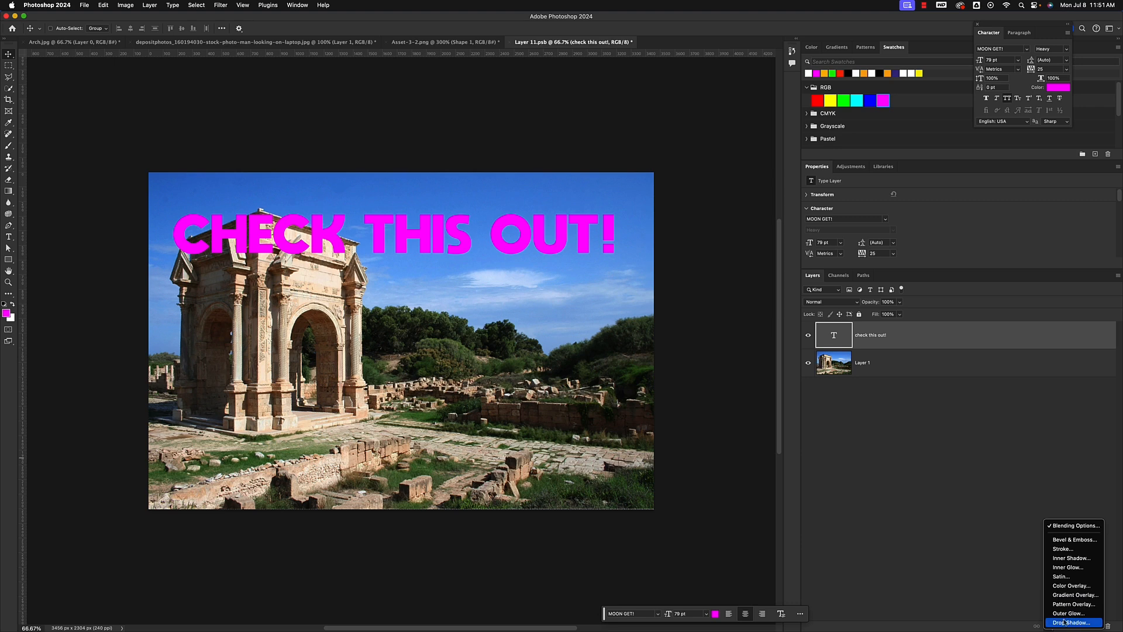
click(1065, 613)
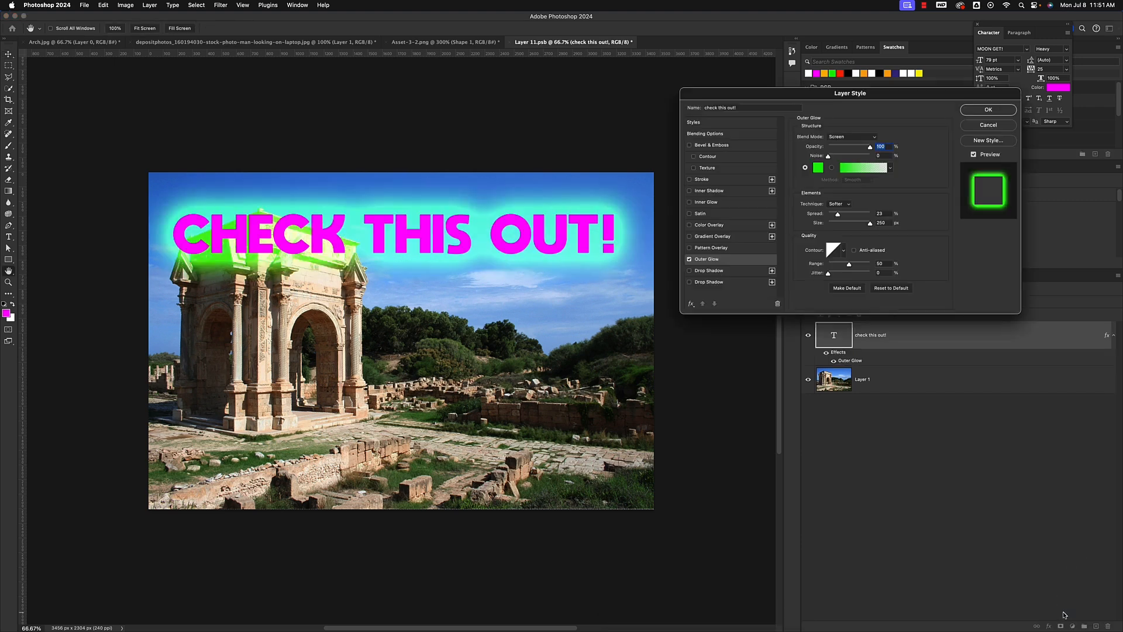
drag(764, 100, 731, 64)
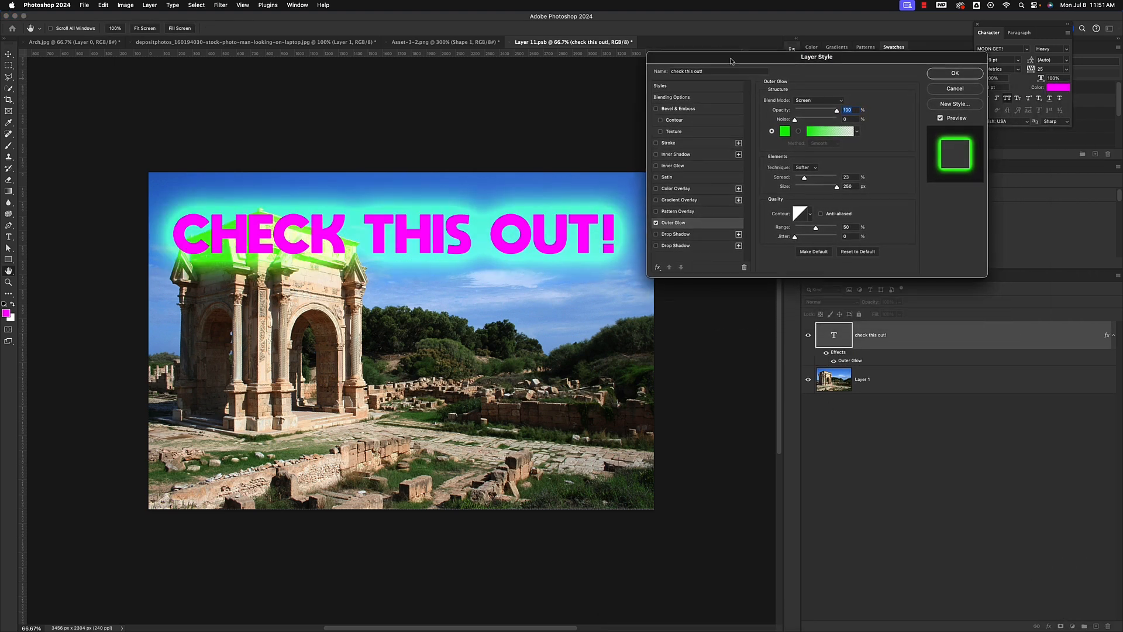
- Set the outer glow colour to bright green 2afc08, reduce its spread slightly, and apply the layer style
click(787, 132)
click(284, 212)
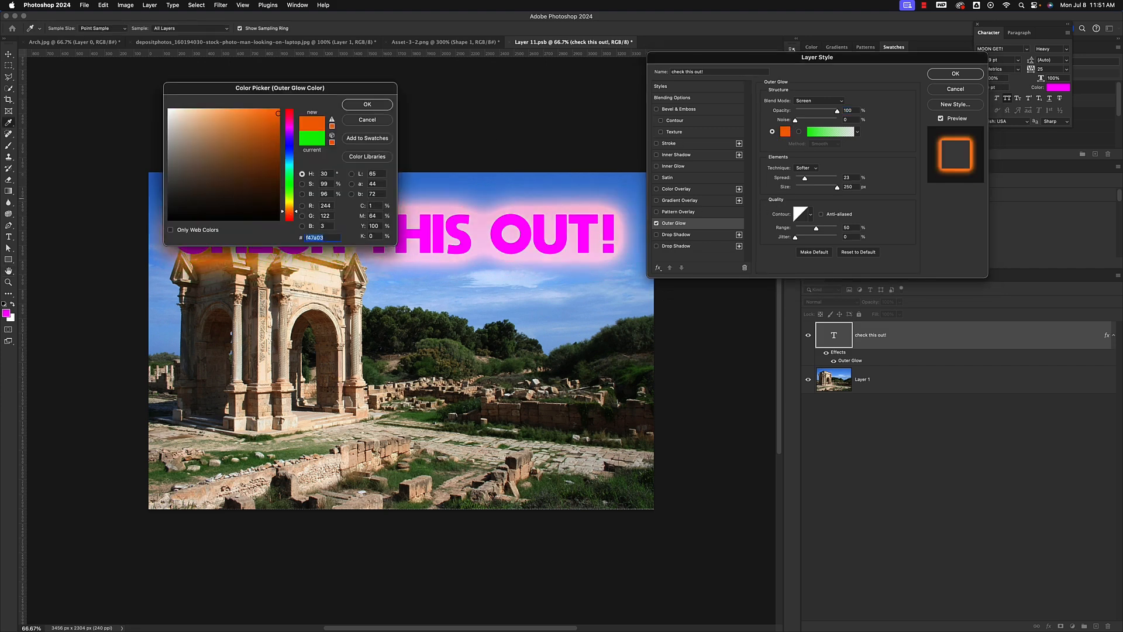
click(315, 139)
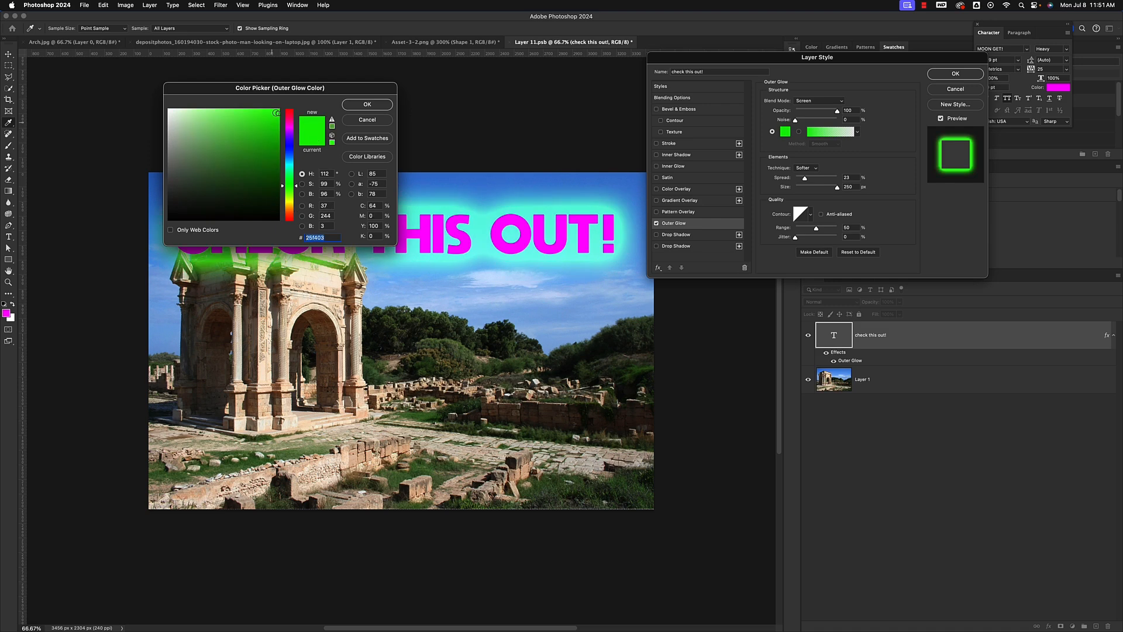
drag(278, 113, 276, 110)
drag(361, 90, 342, 366)
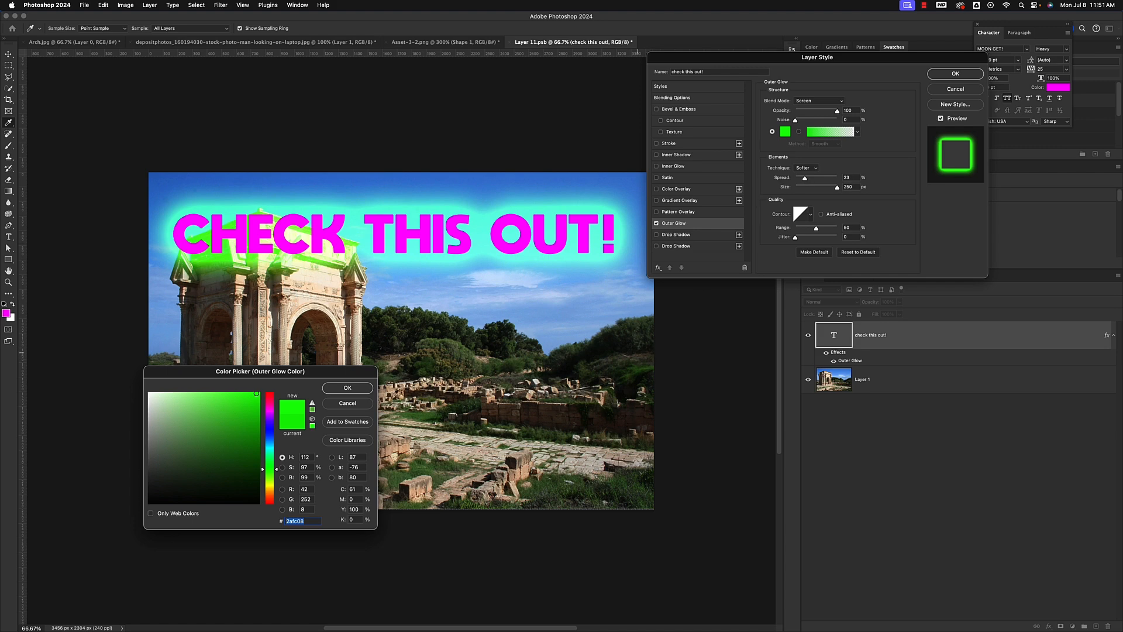
click(345, 389)
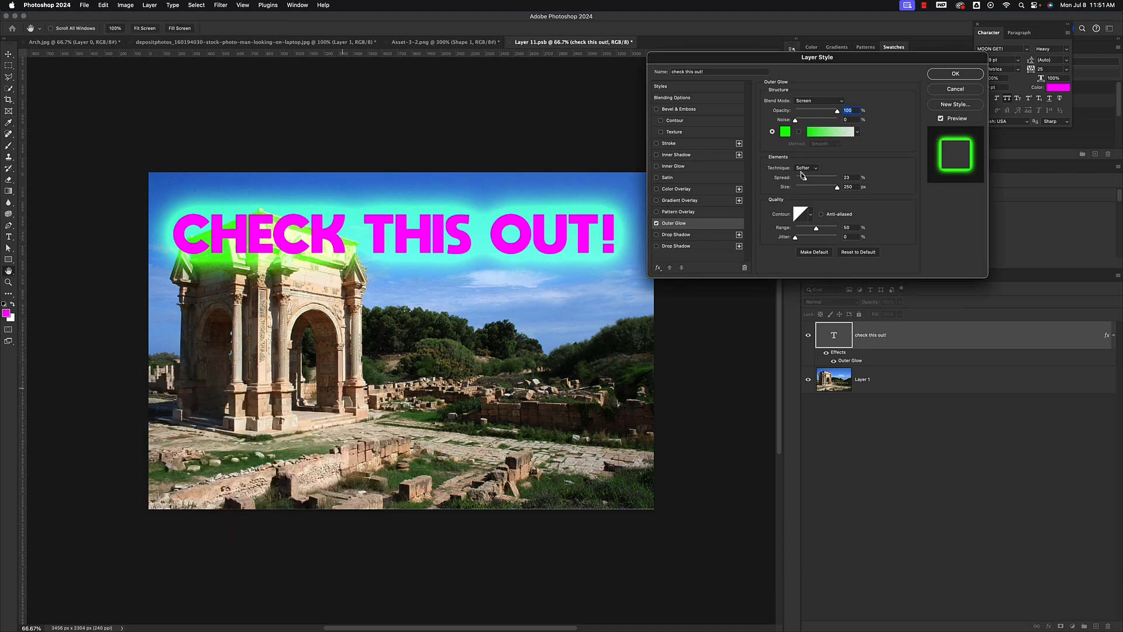
mouse_move(804, 180)
mouse_down()
mouse_move(834, 181)
mouse_move(799, 179)
mouse_up()
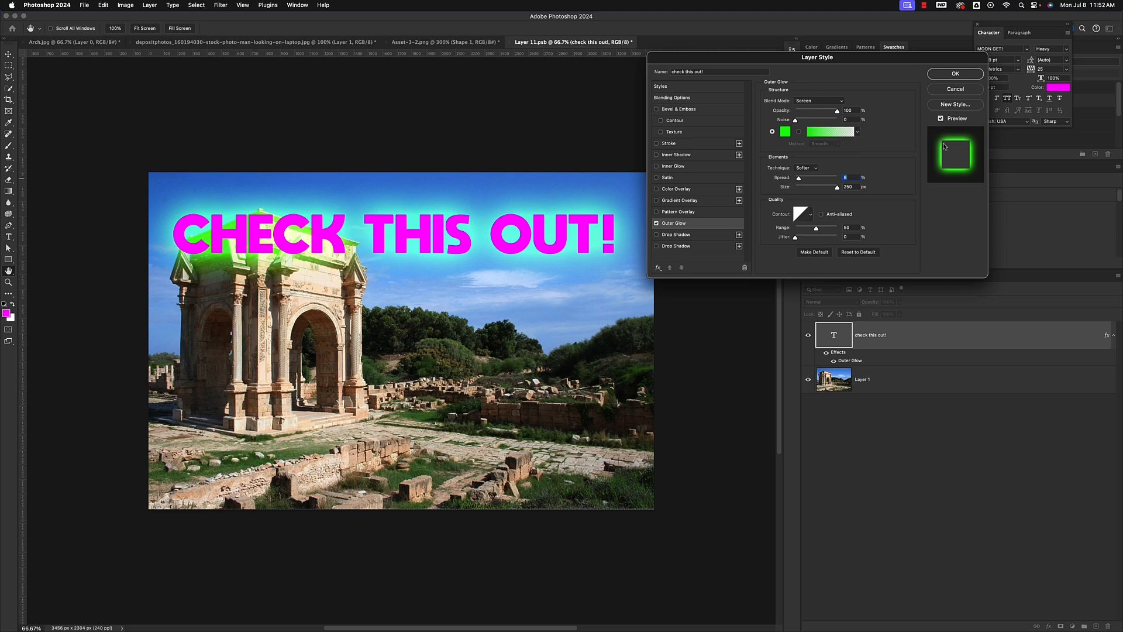
click(954, 75)
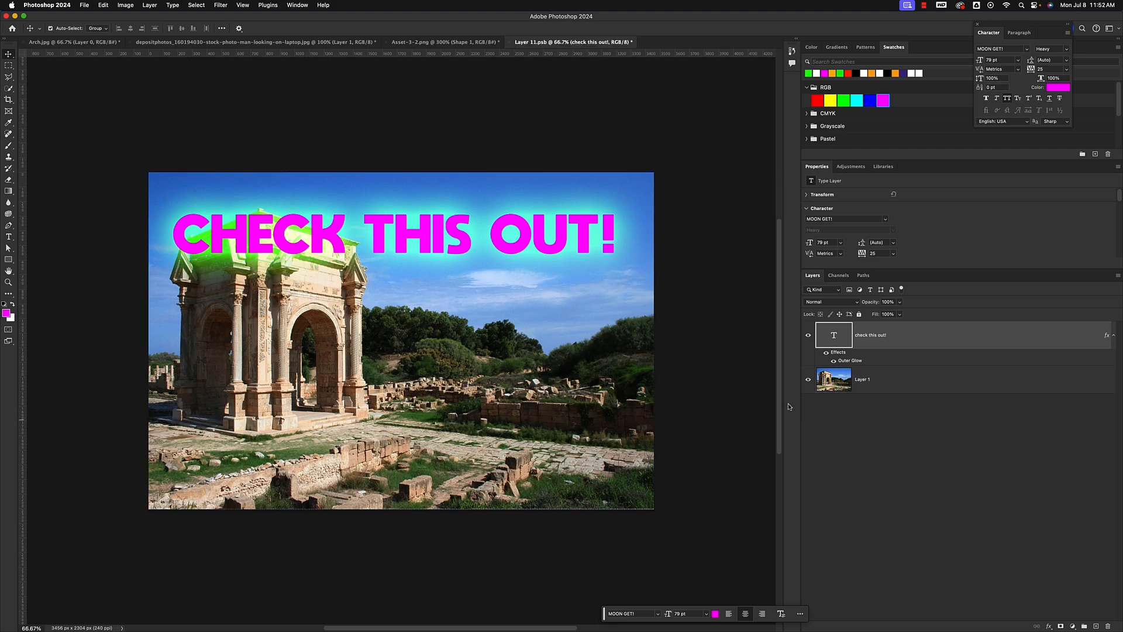
- Save the edited smart object contents and compare the embedded Layer 11.psb document with the updated laptop photo
key(super+s)
click(275, 43)
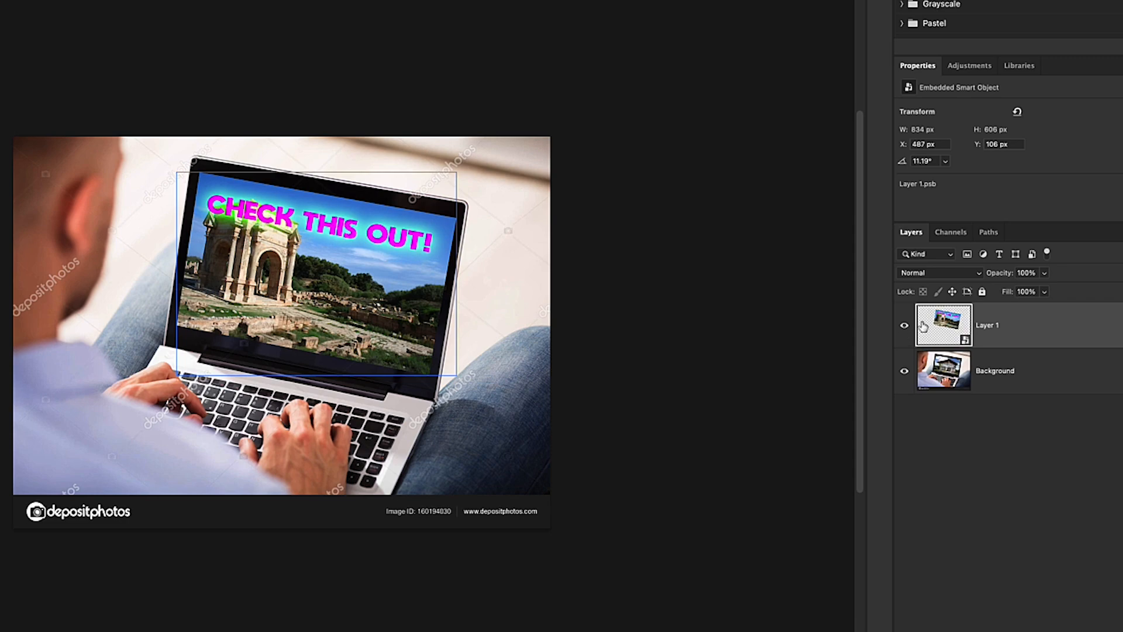
double_click(943, 325)
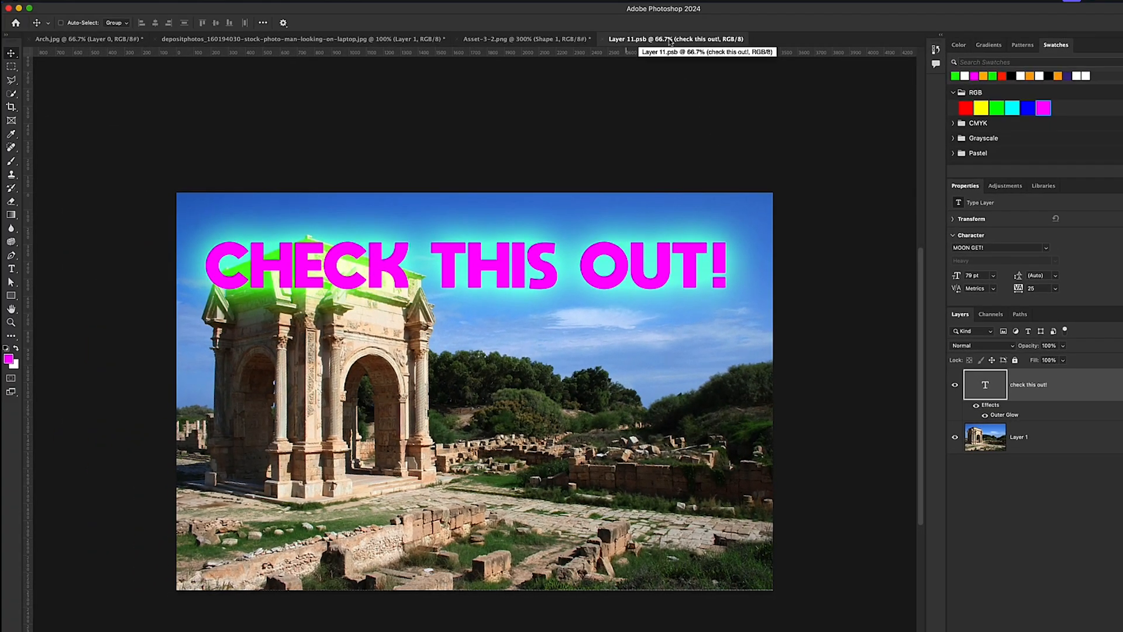
click(222, 39)
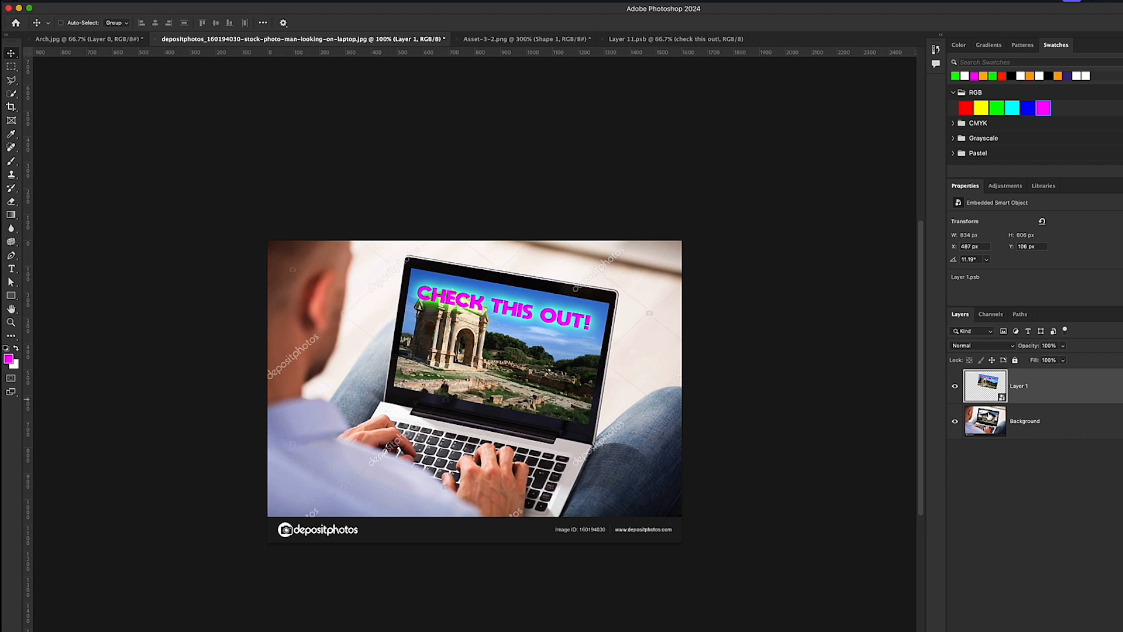
click(671, 39)
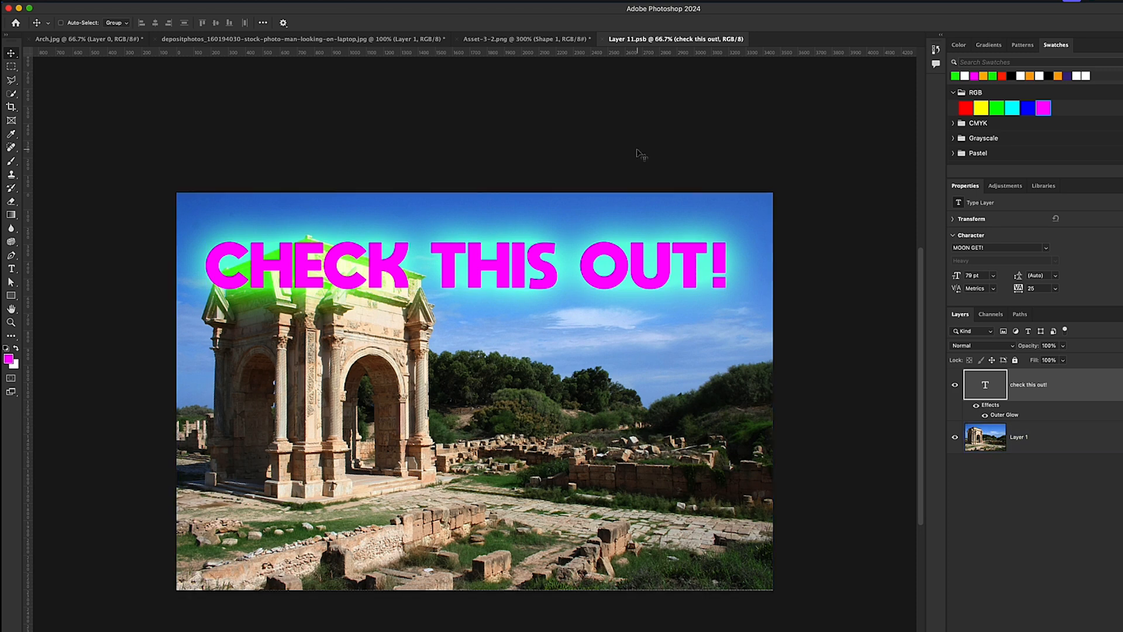
click(387, 40)
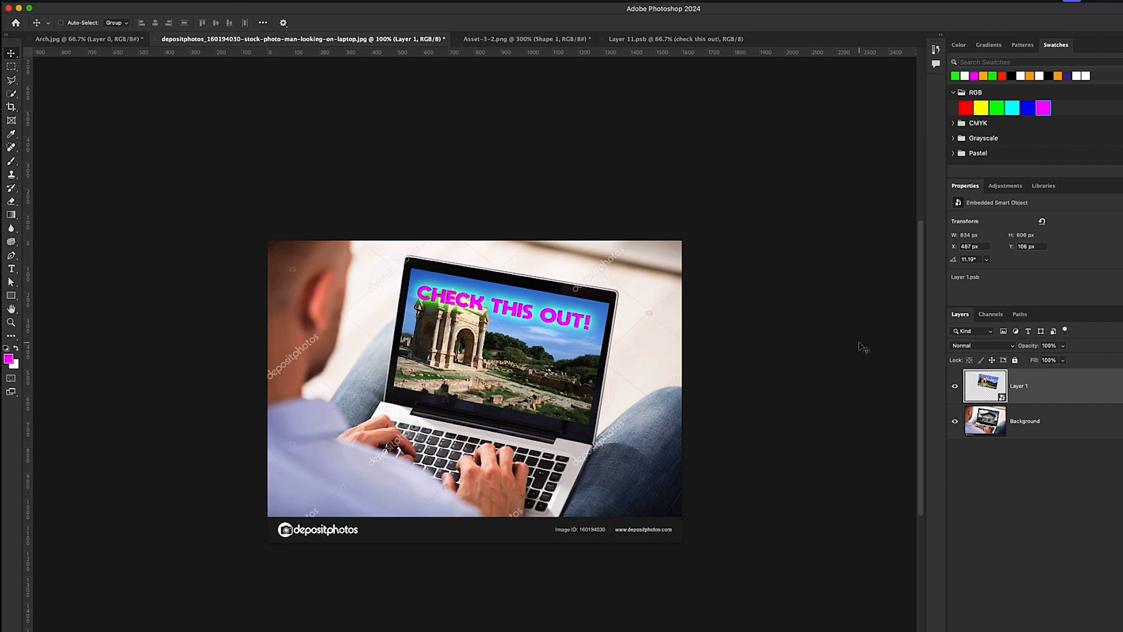
click(679, 41)
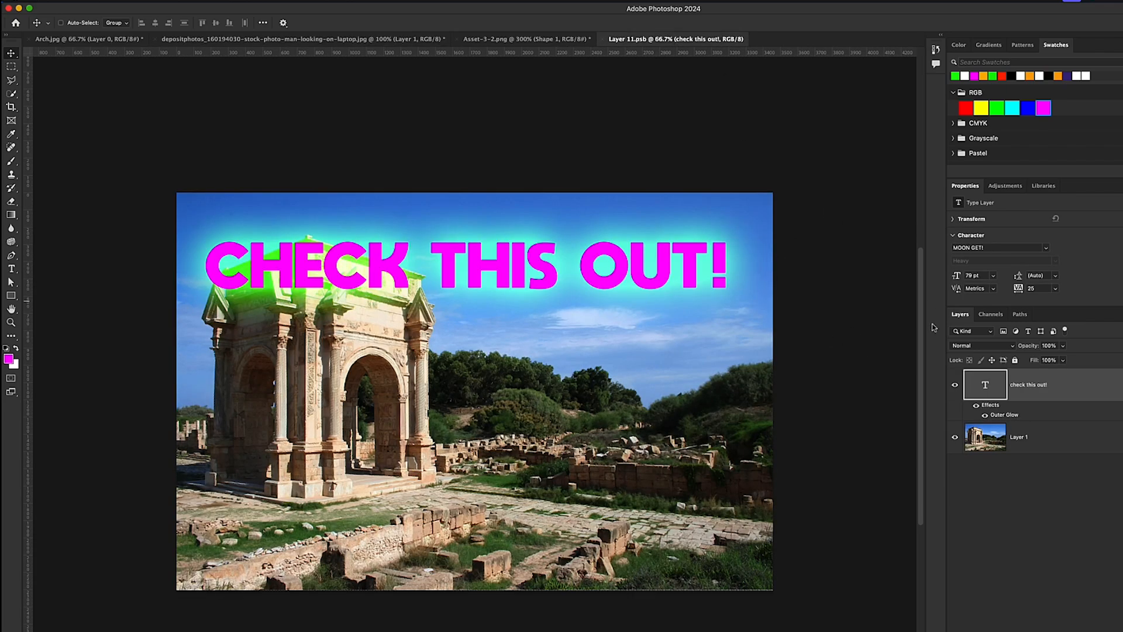
- Delete the "check this out!" text layer from Layer 11.psb, save it, and return to the laptop photo
click(955, 385)
drag(953, 367, 1108, 628)
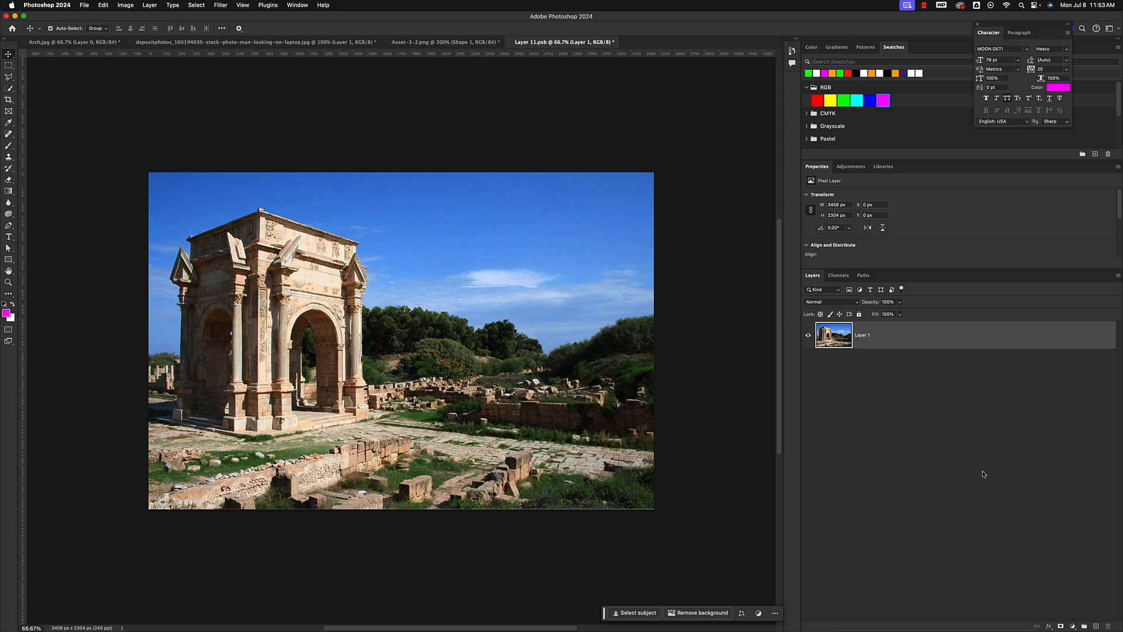
key(super+s)
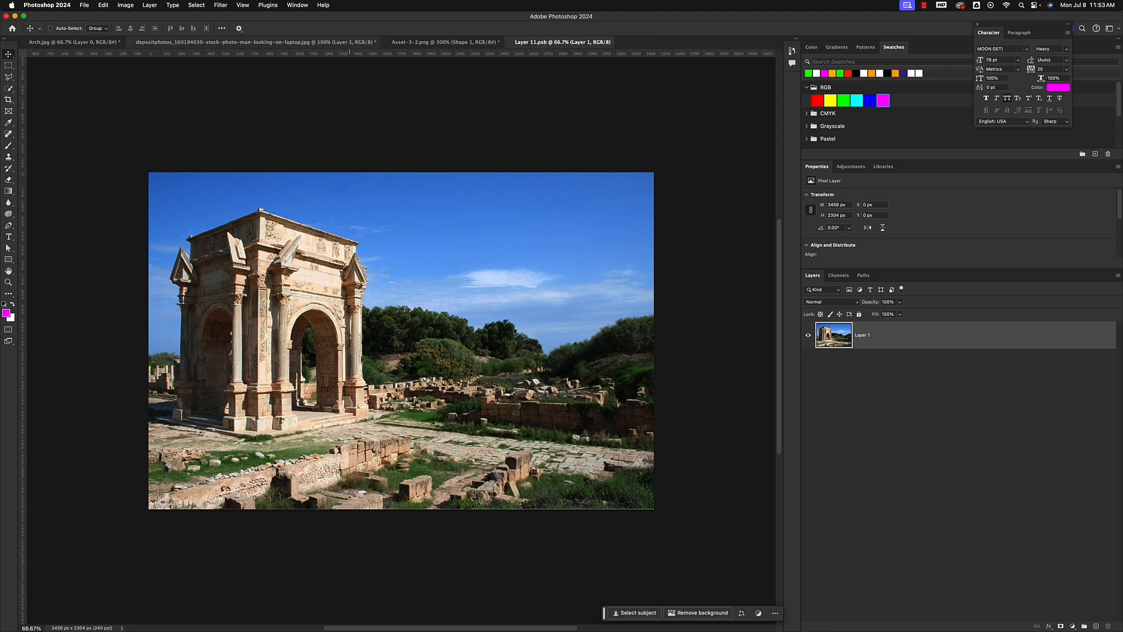
click(317, 42)
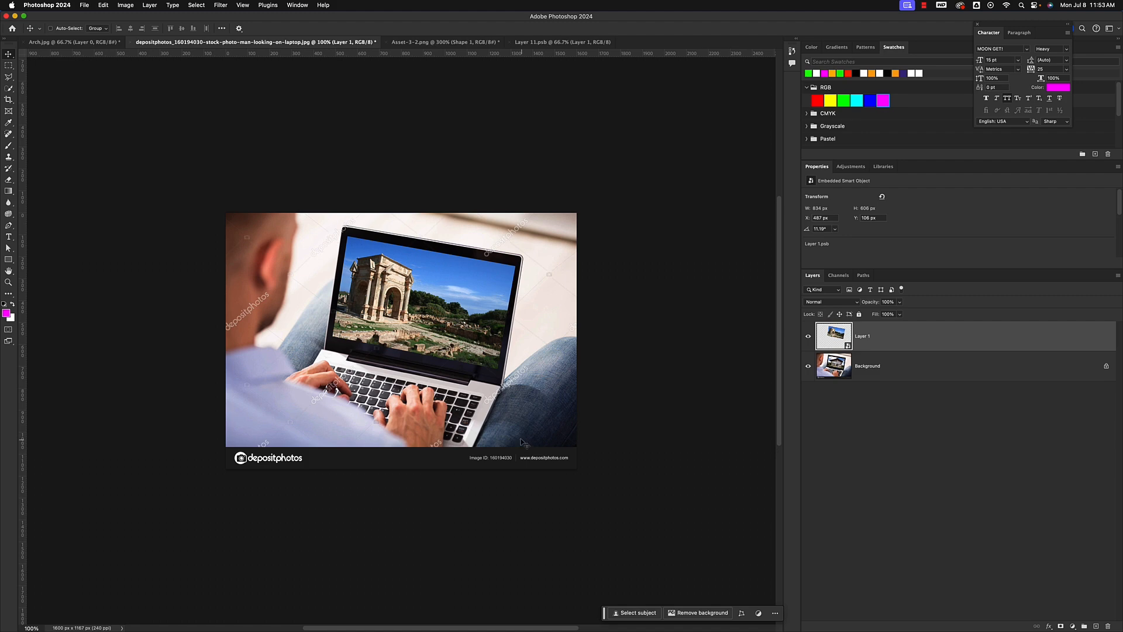
- Flatten Asset-3-2.png and copy the entire image into the laptop photo as a new layer
click(436, 44)
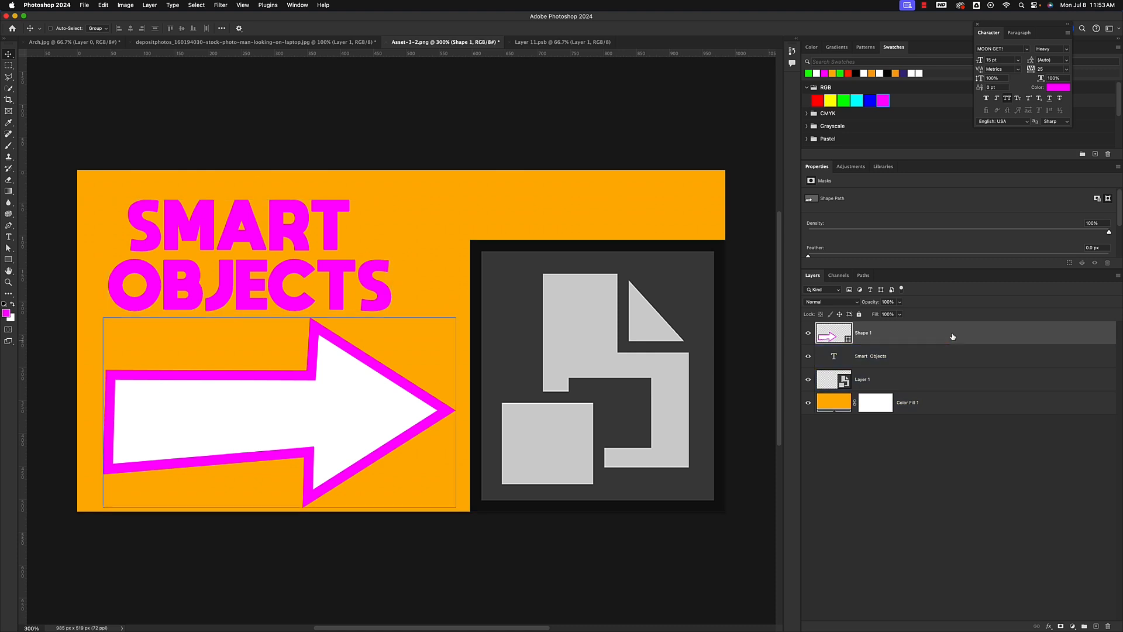
right_click(957, 411)
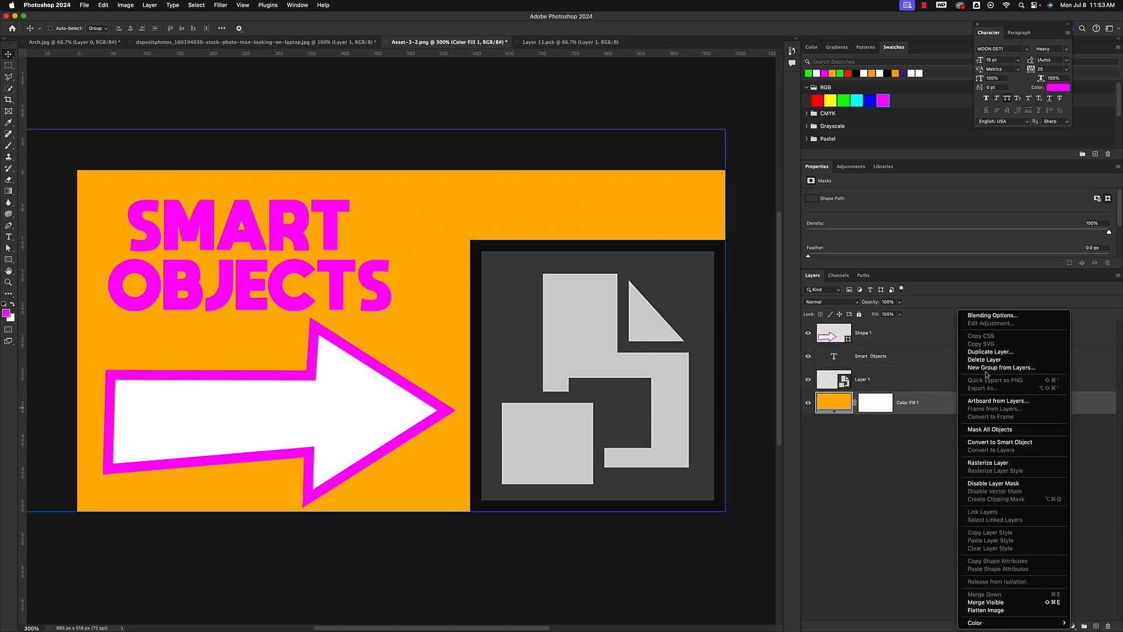
click(983, 611)
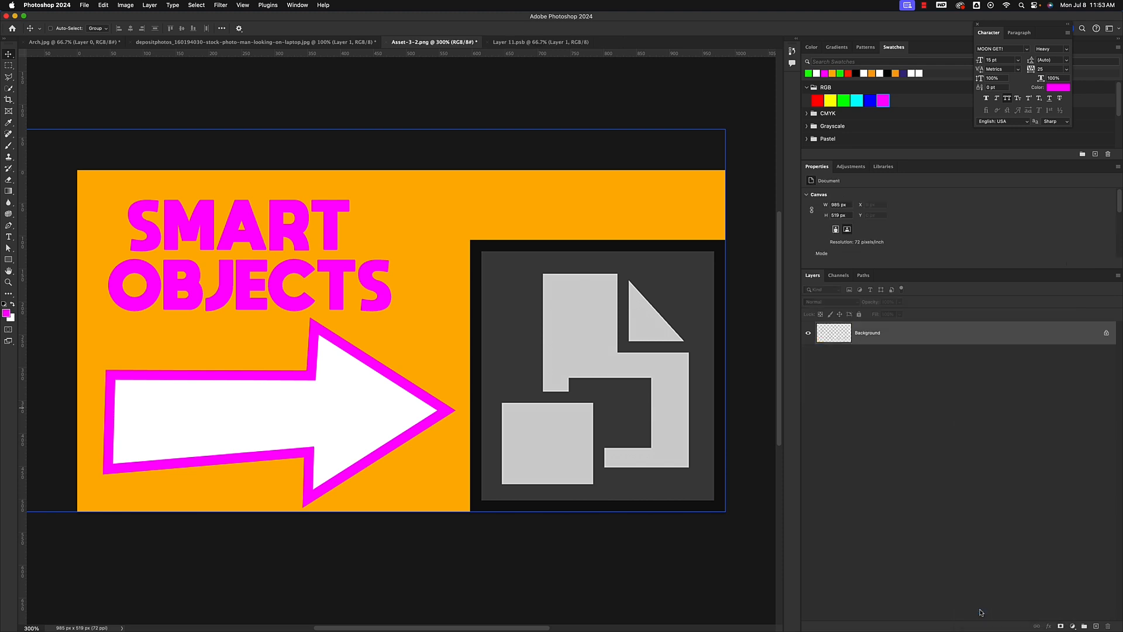
key(super+a)
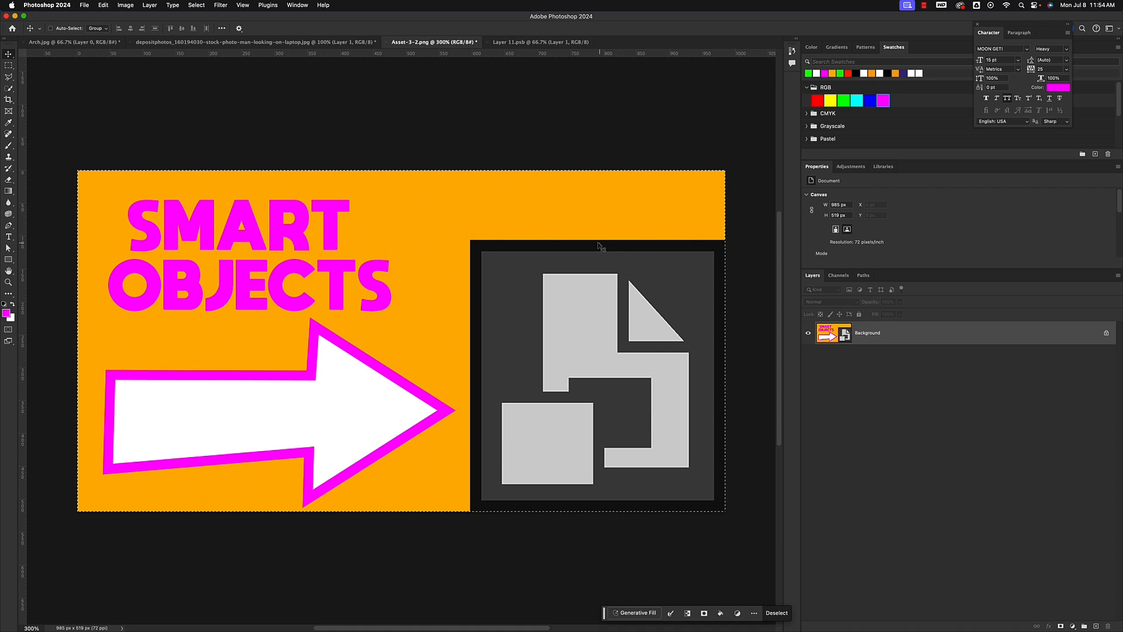
click(274, 42)
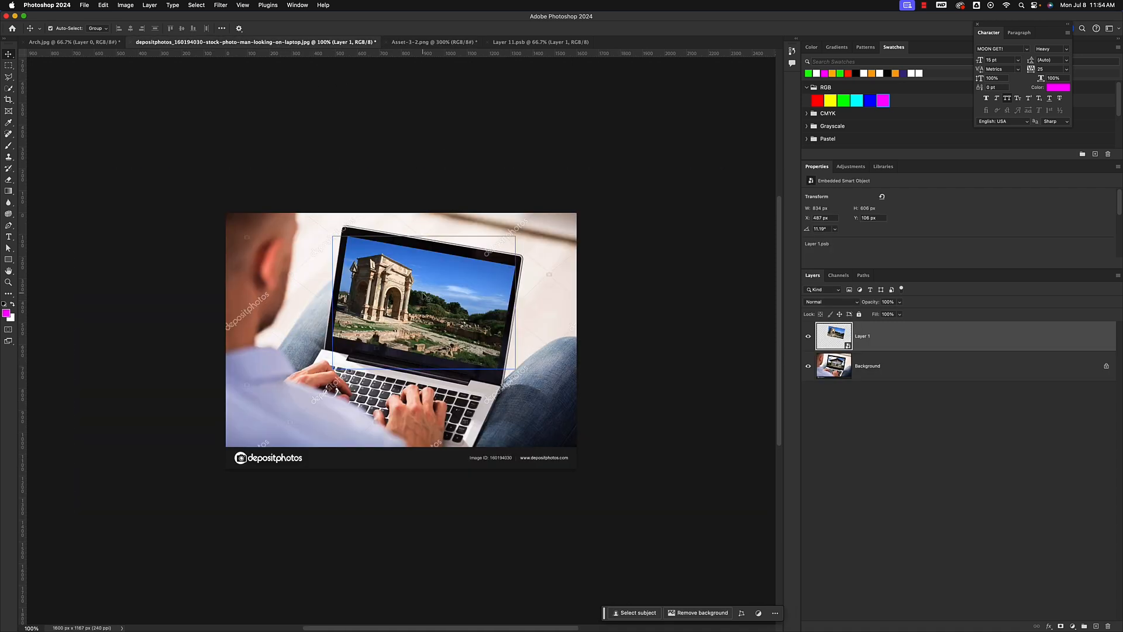
key(super+v)
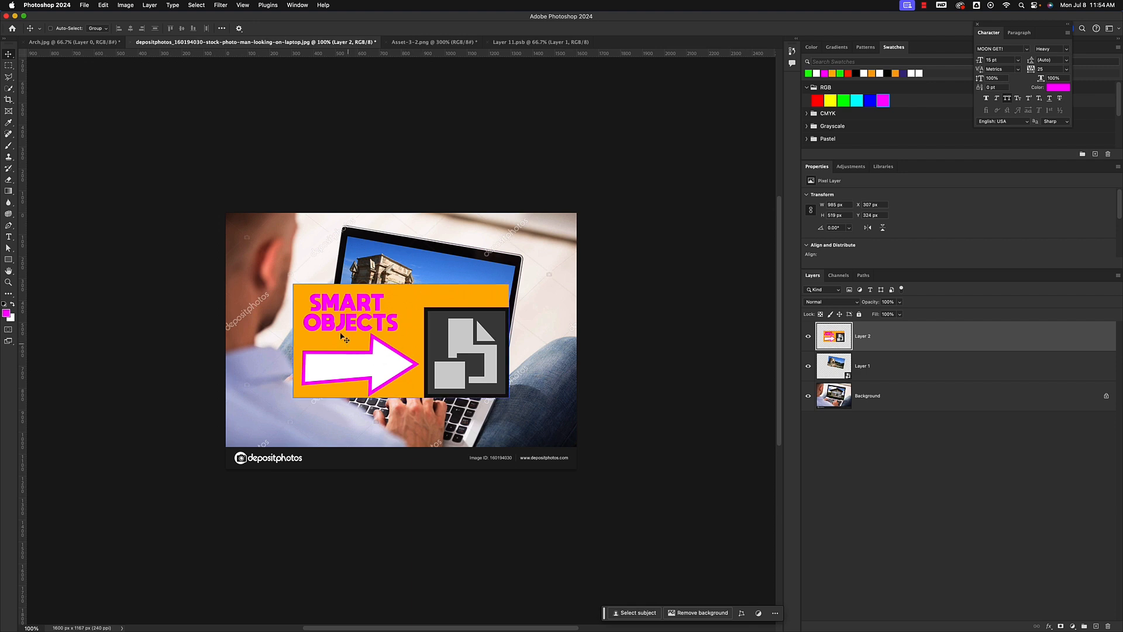
- Convert the pasted Smart Objects graphic layer to a smart object and view its contents in their own document
right_click(845, 346)
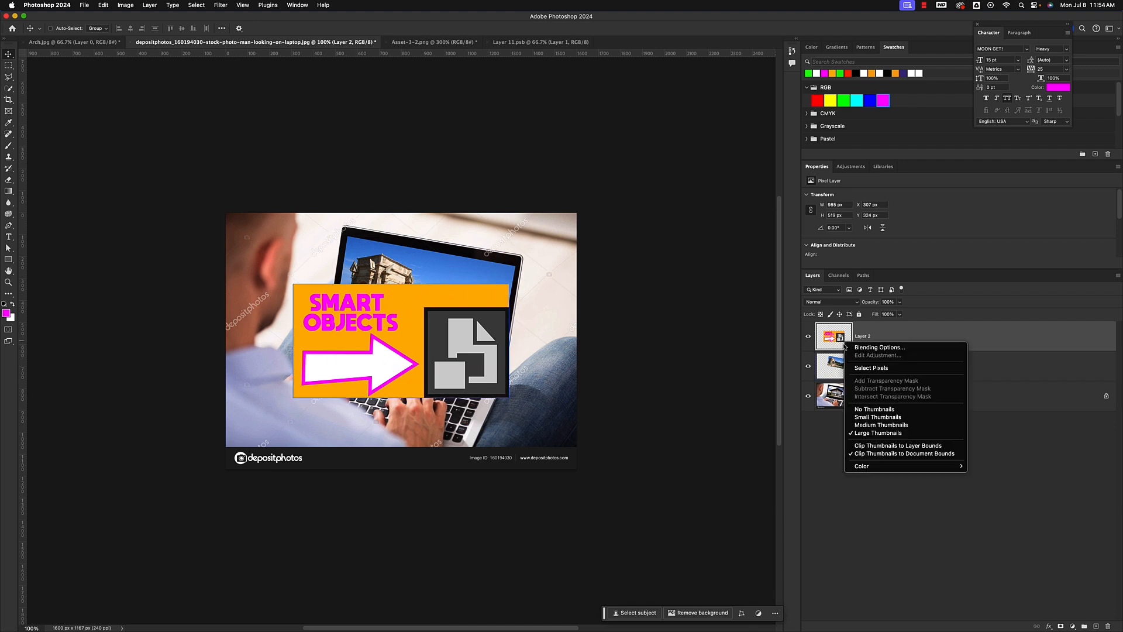
key(Escape)
right_click(925, 341)
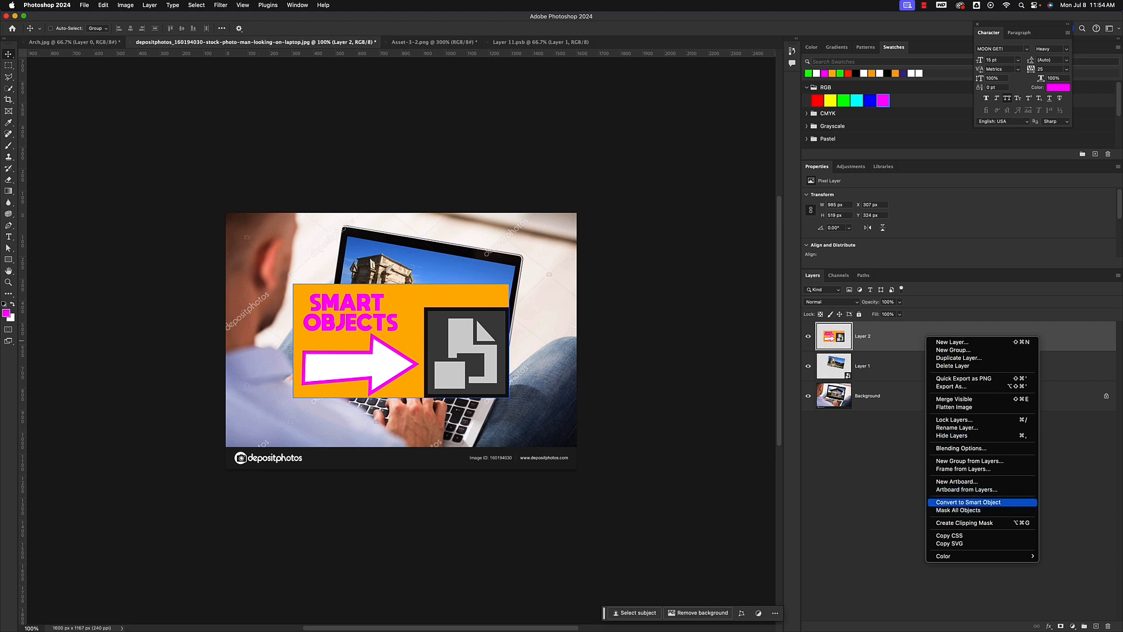
click(960, 502)
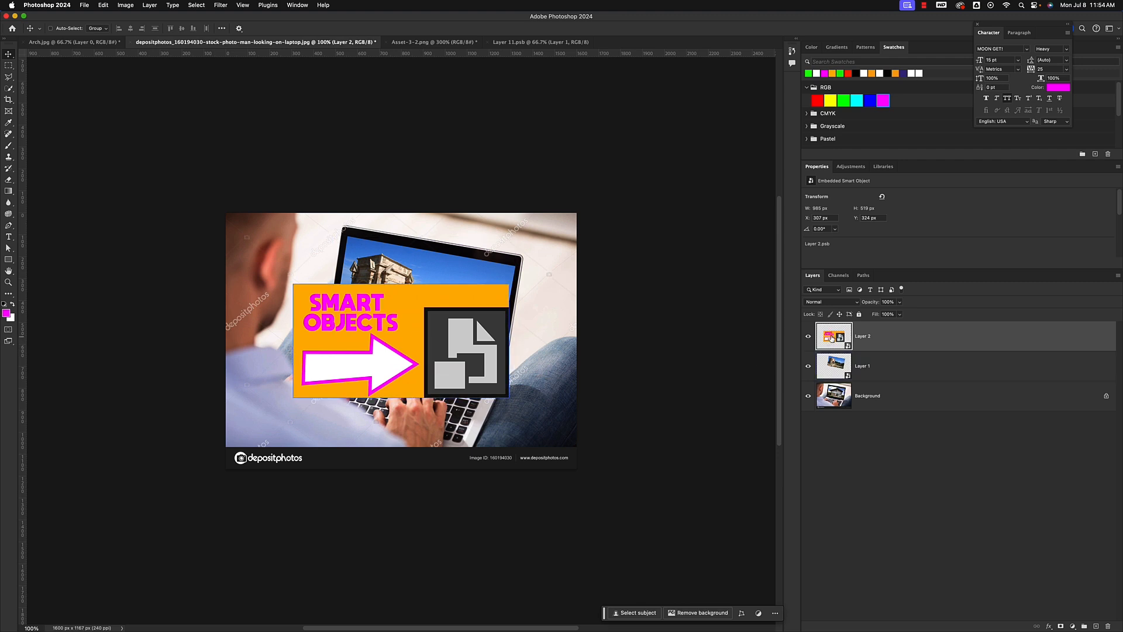
double_click(833, 339)
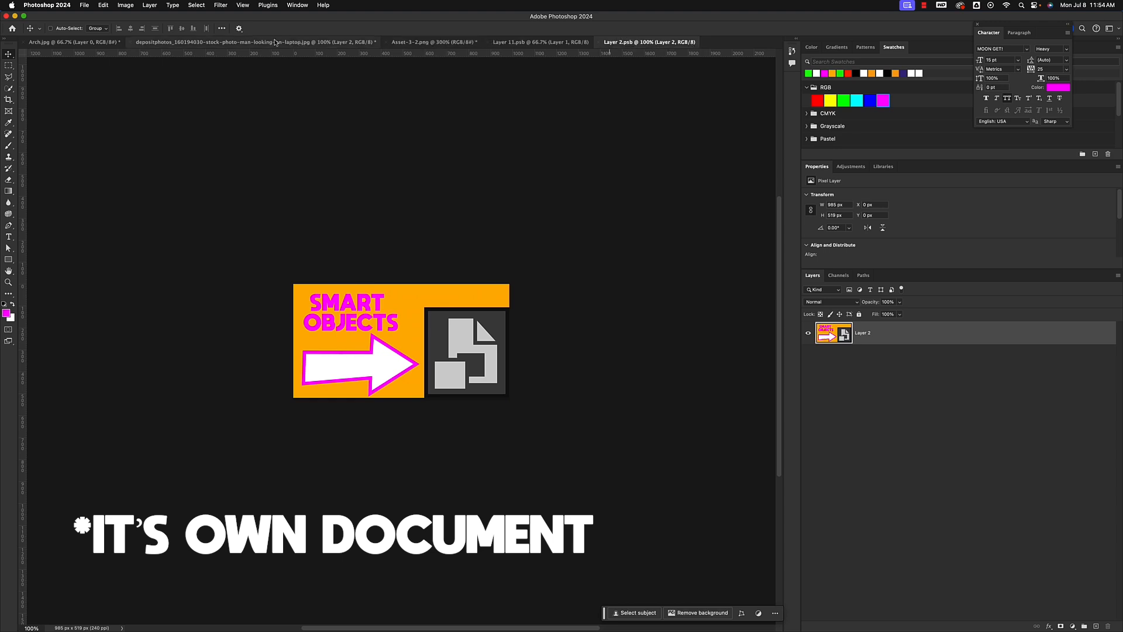
click(256, 42)
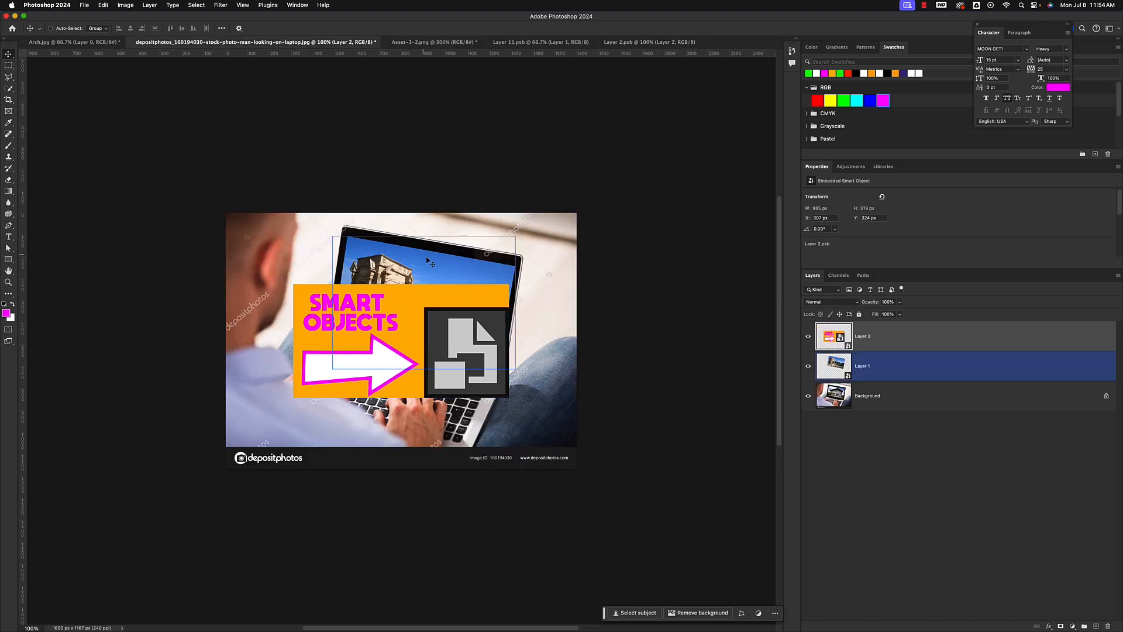
- Hide Layer 1 and distort the Smart Objects graphic so its four corners fit the laptop display
click(808, 368)
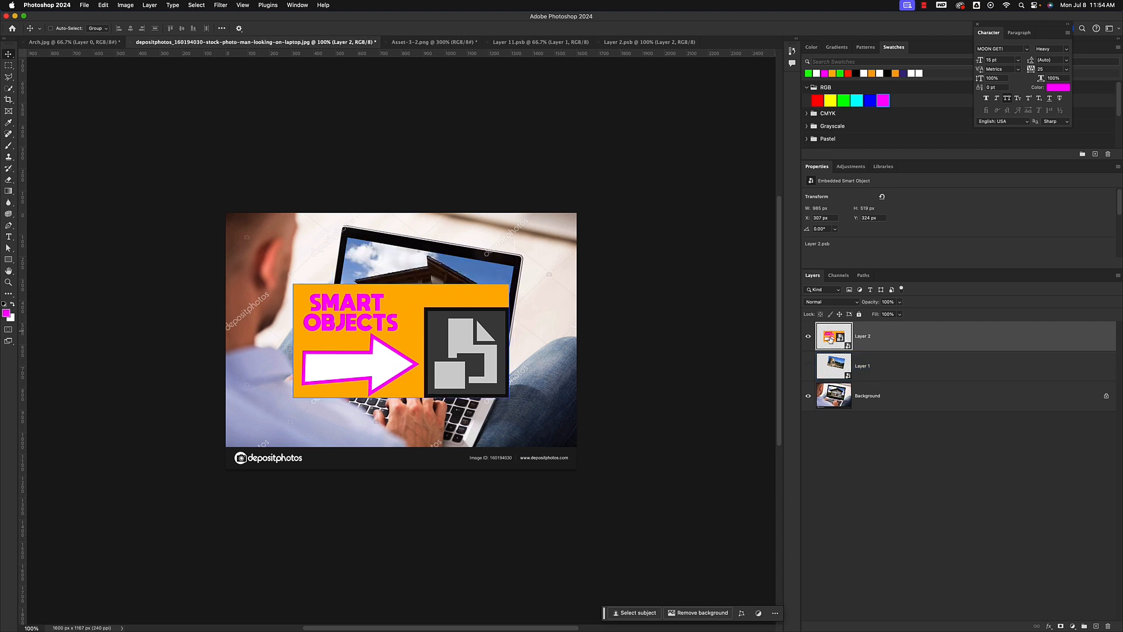
click(103, 5)
mouse_move(124, 208)
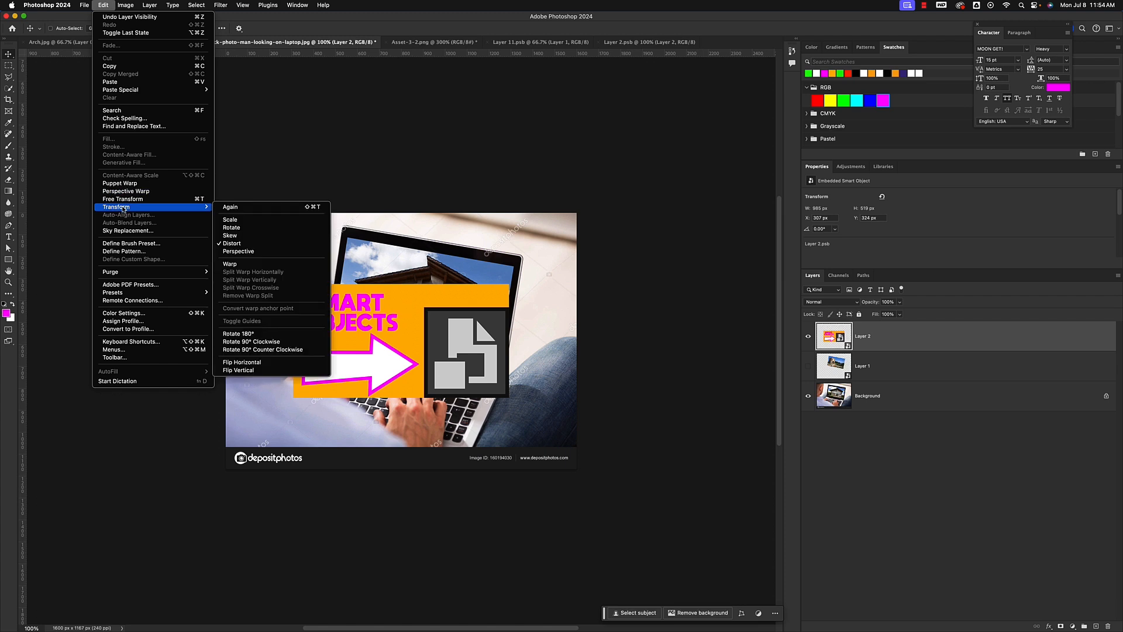
click(232, 243)
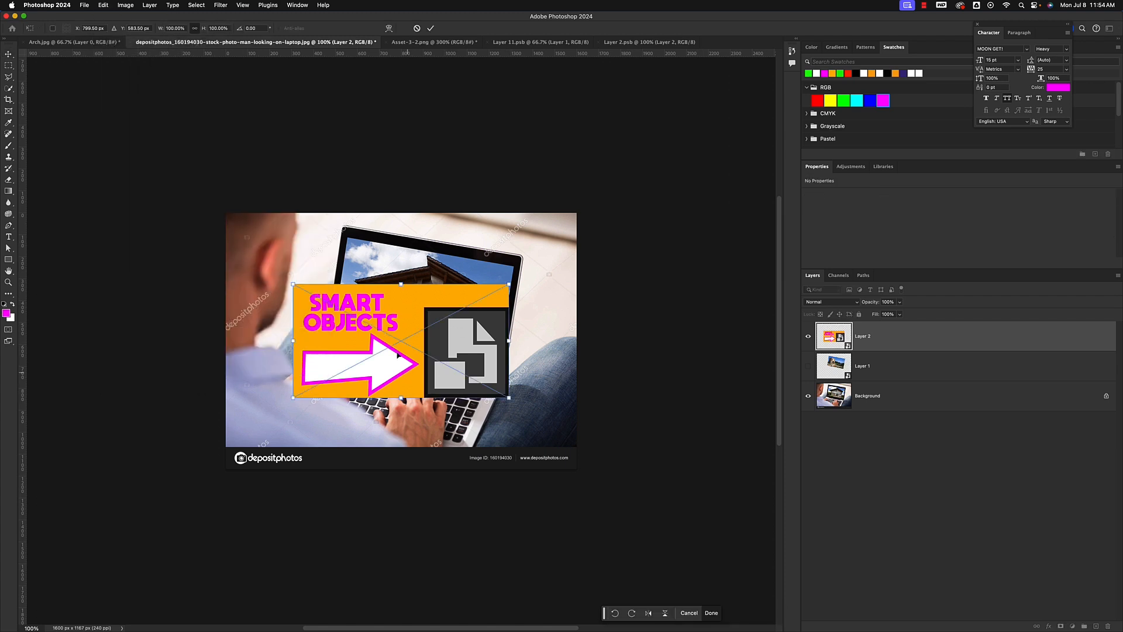
drag(293, 285, 348, 238)
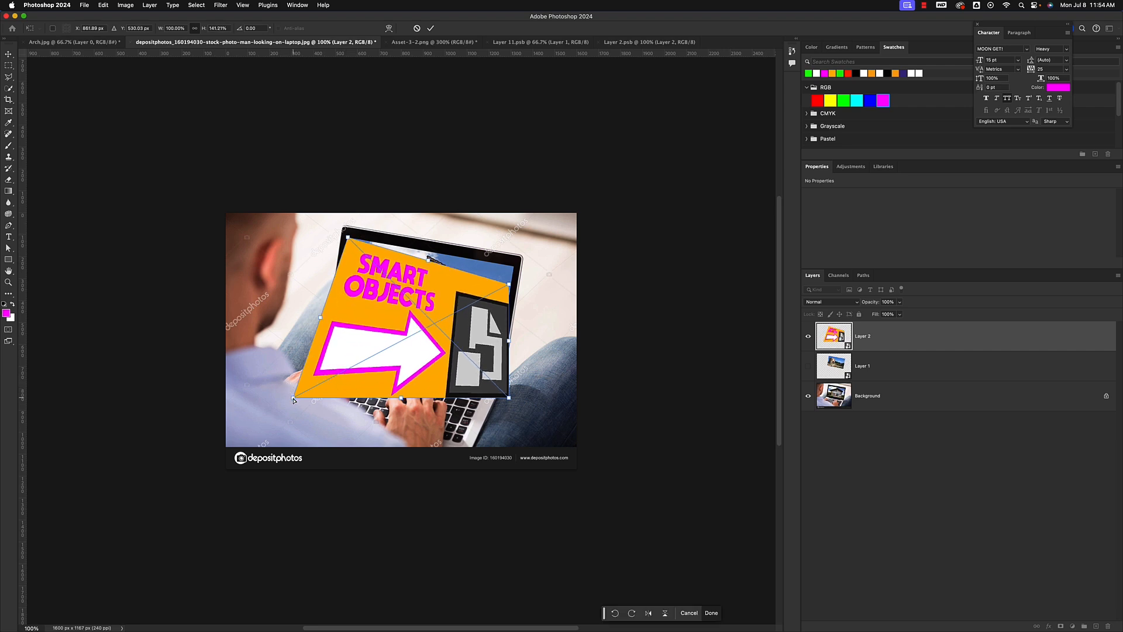
drag(293, 400, 333, 334)
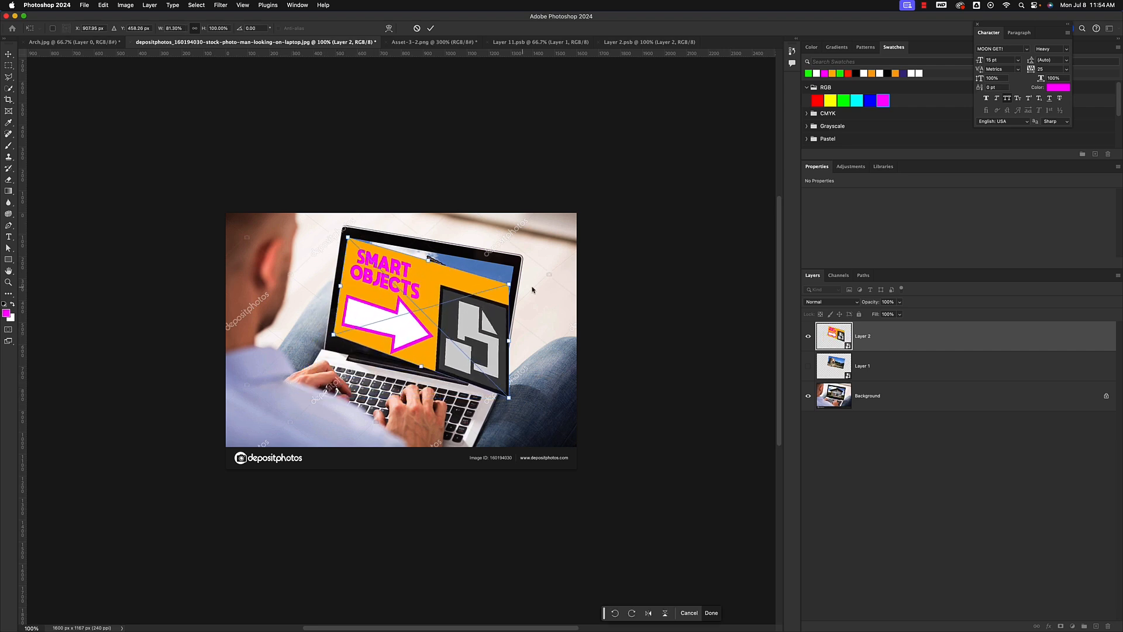
drag(508, 286, 514, 265)
drag(510, 399, 497, 368)
key(Return)
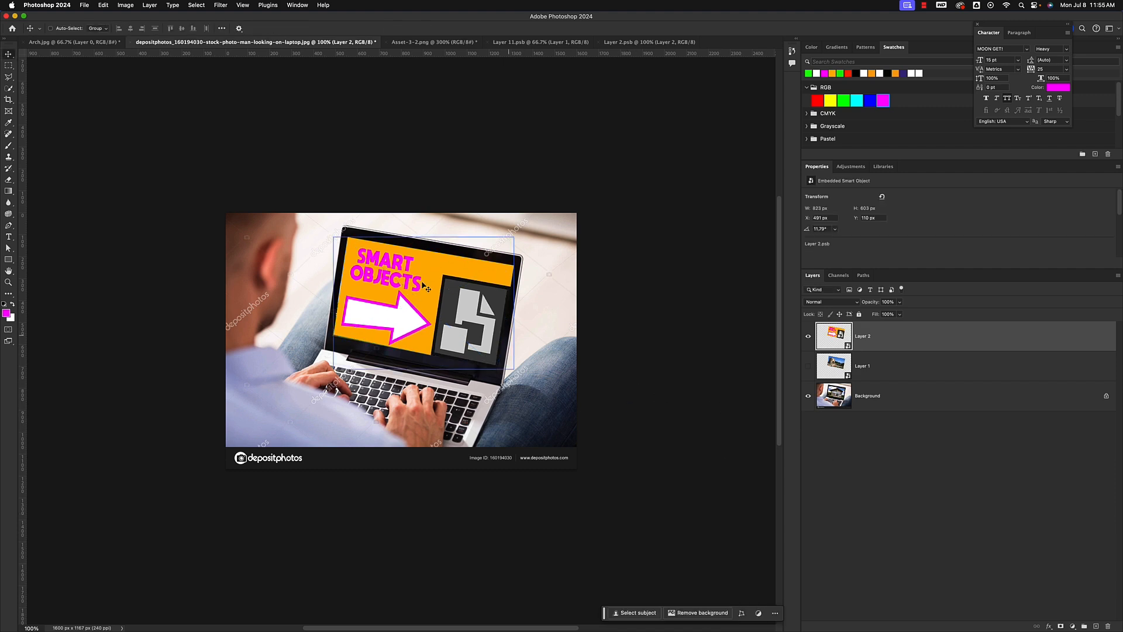
- Toggle the visibility of Layer 2 and Layer 1 to compare the laptop screen designs, ending with both layers shown
drag(809, 357, 809, 336)
click(808, 367)
click(809, 367)
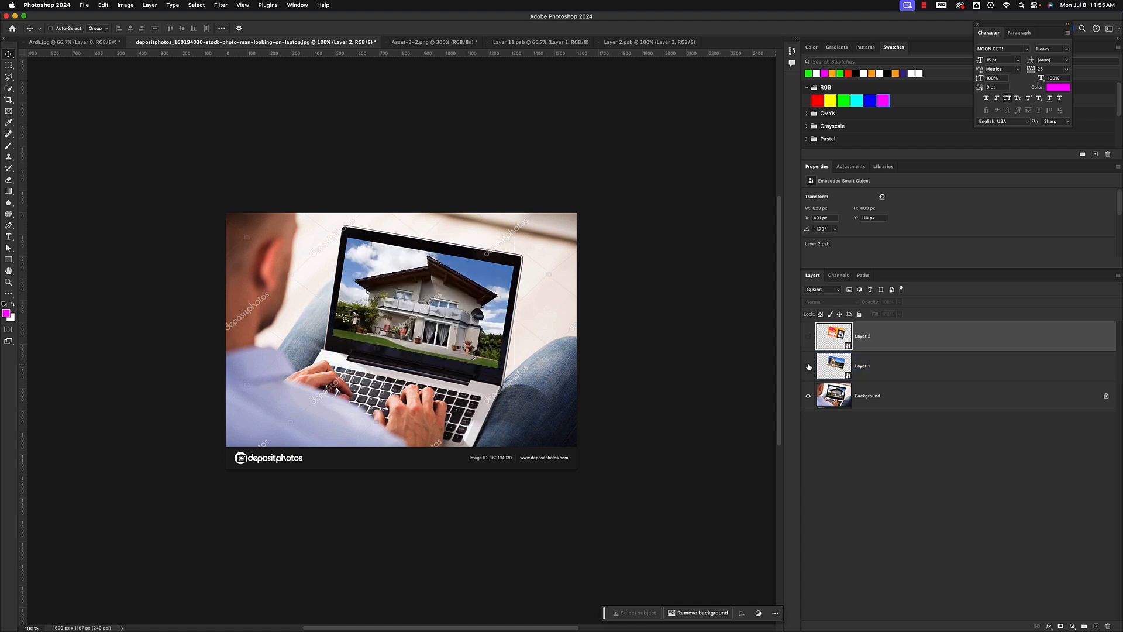
click(809, 338)
click(808, 367)
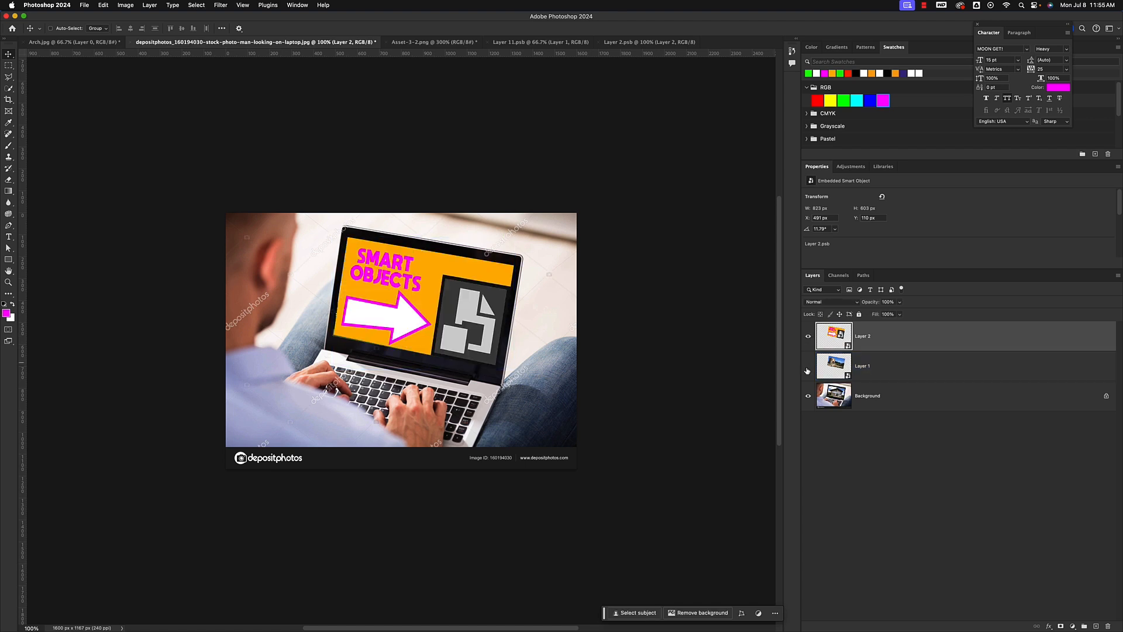
click(808, 366)
click(808, 367)
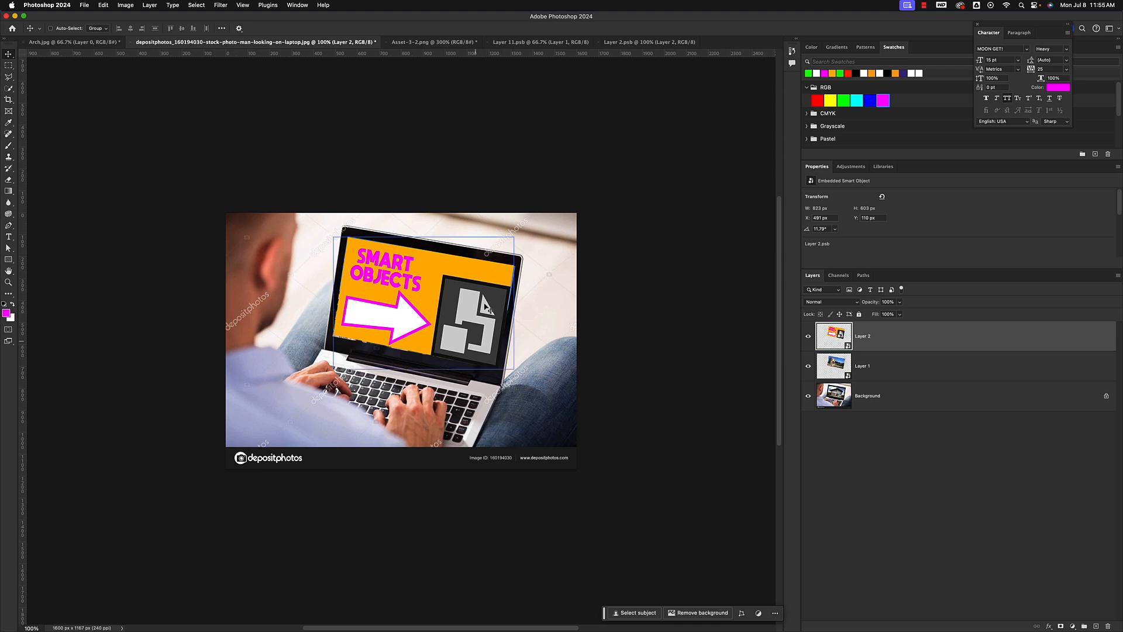
- Hide Layer 1, open the contents of the Layer 2 smart object and add a Hue/Saturation adjustment with hue -69
click(809, 367)
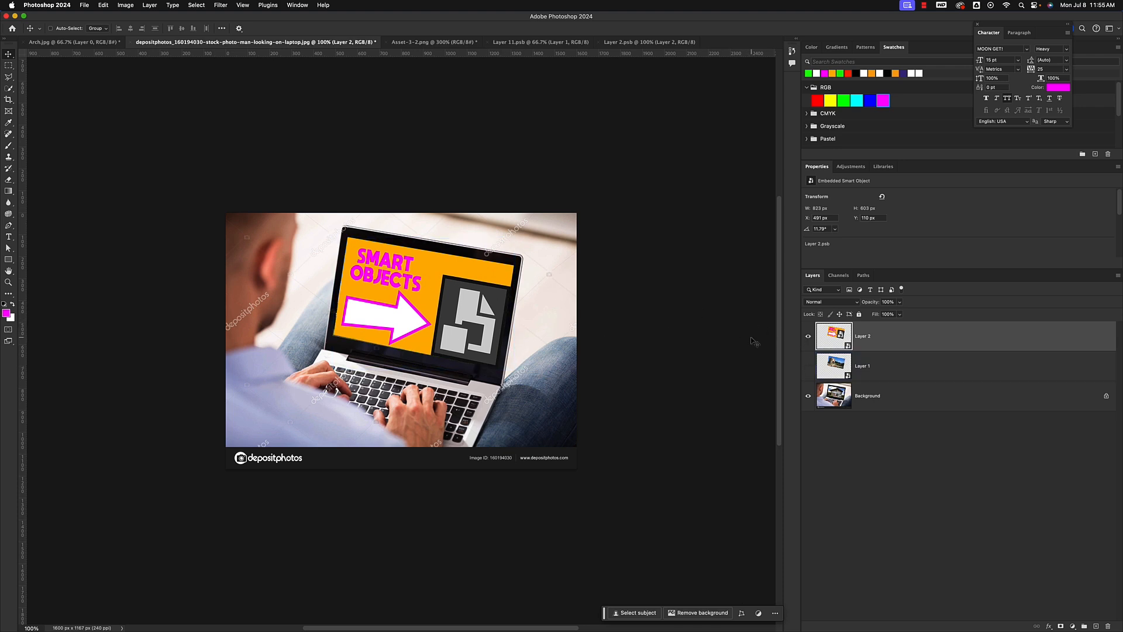
double_click(838, 339)
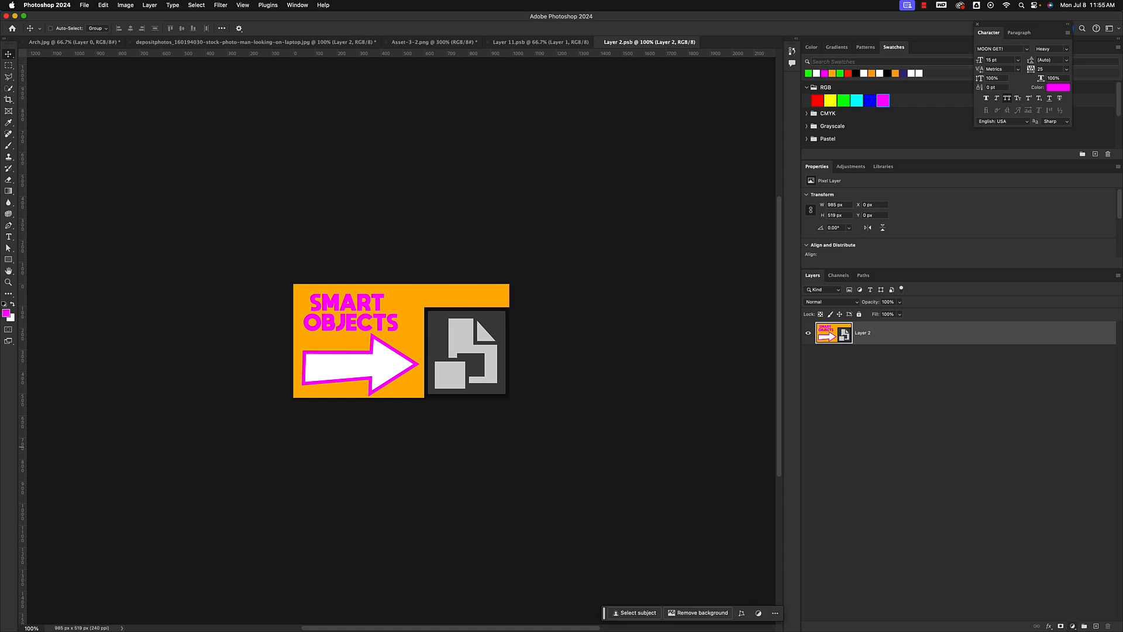
click(1074, 626)
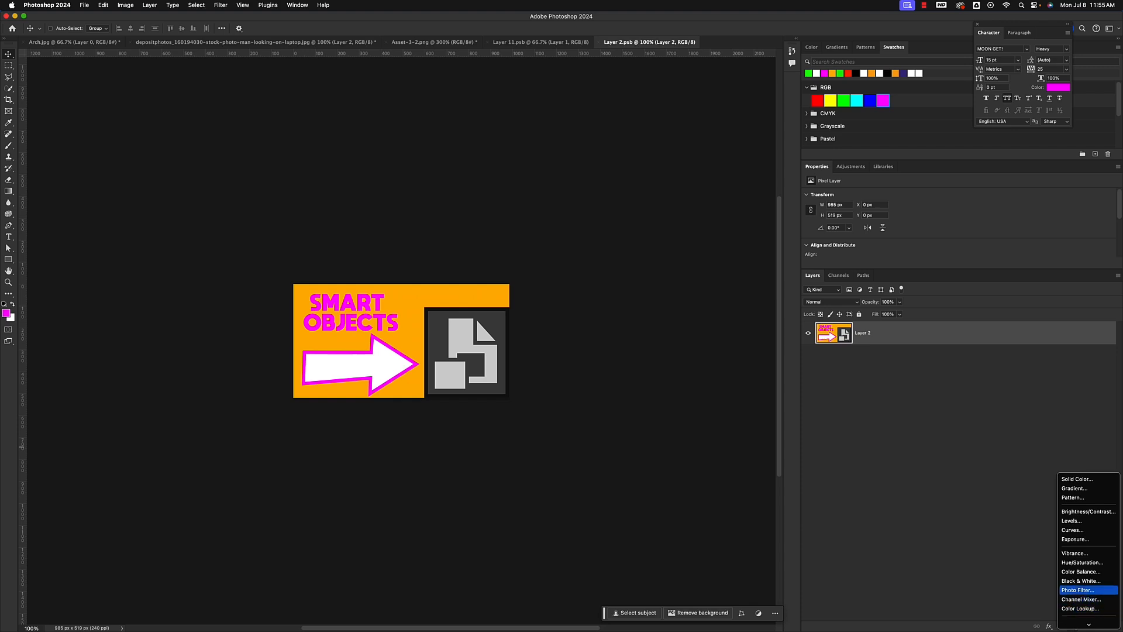
click(1074, 563)
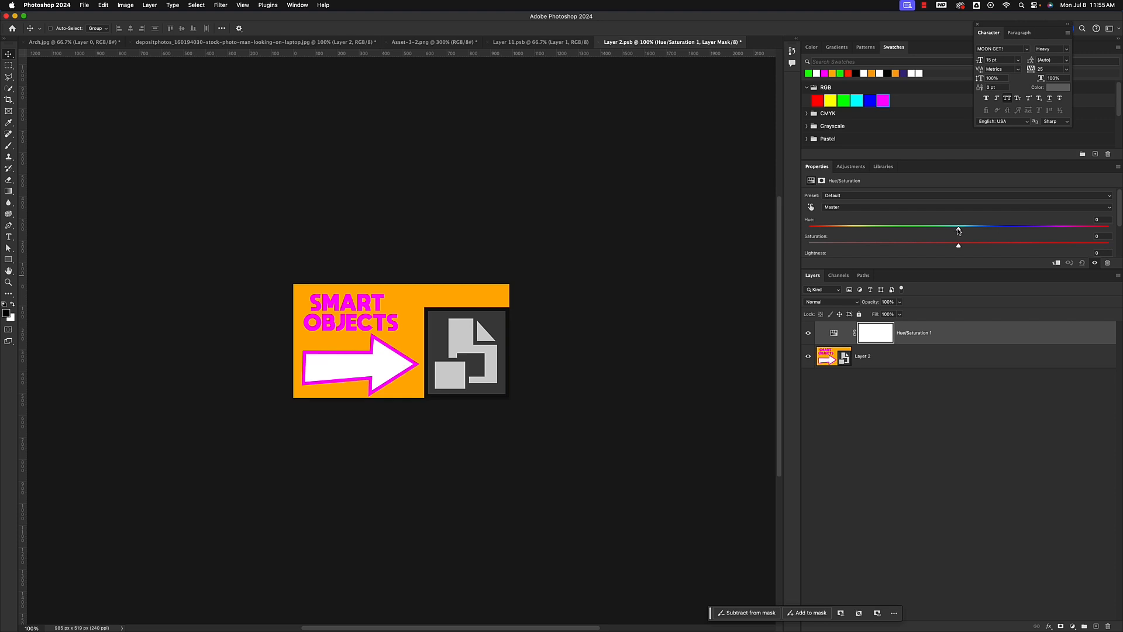
drag(959, 230, 877, 230)
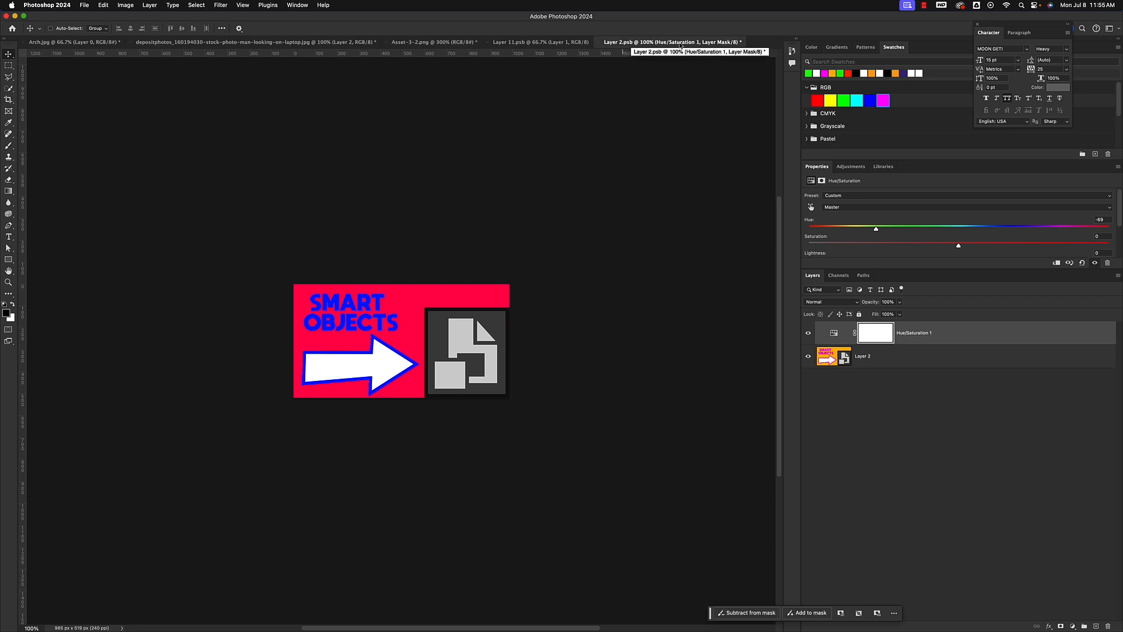
- Save the recolored smart object contents and return to the laptop photo document
click(846, 358)
key(super+s)
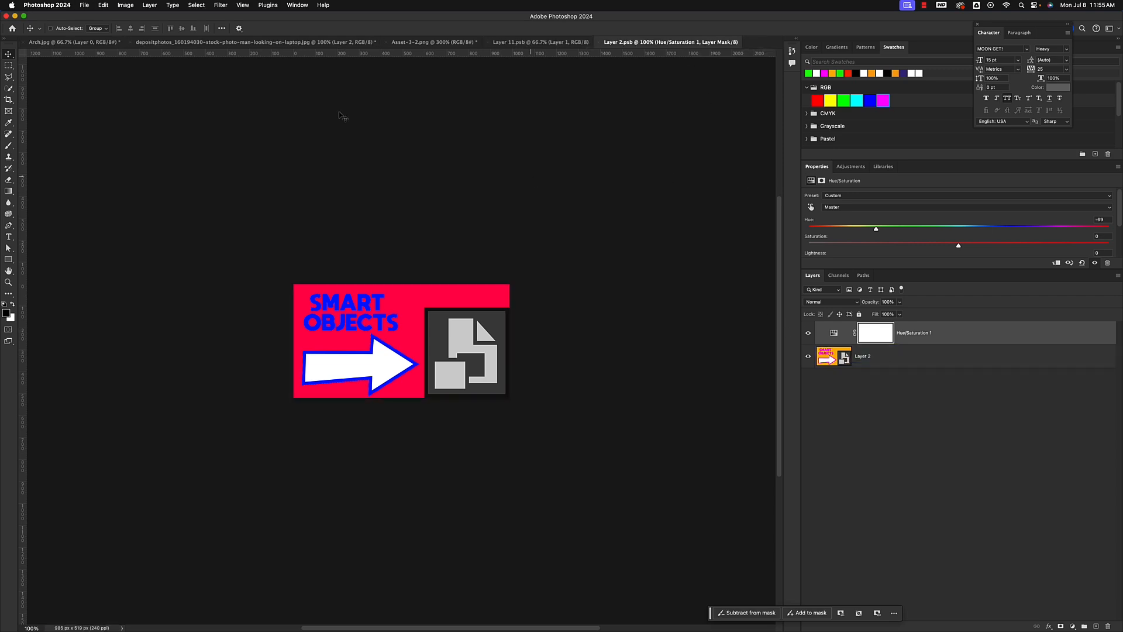
click(228, 42)
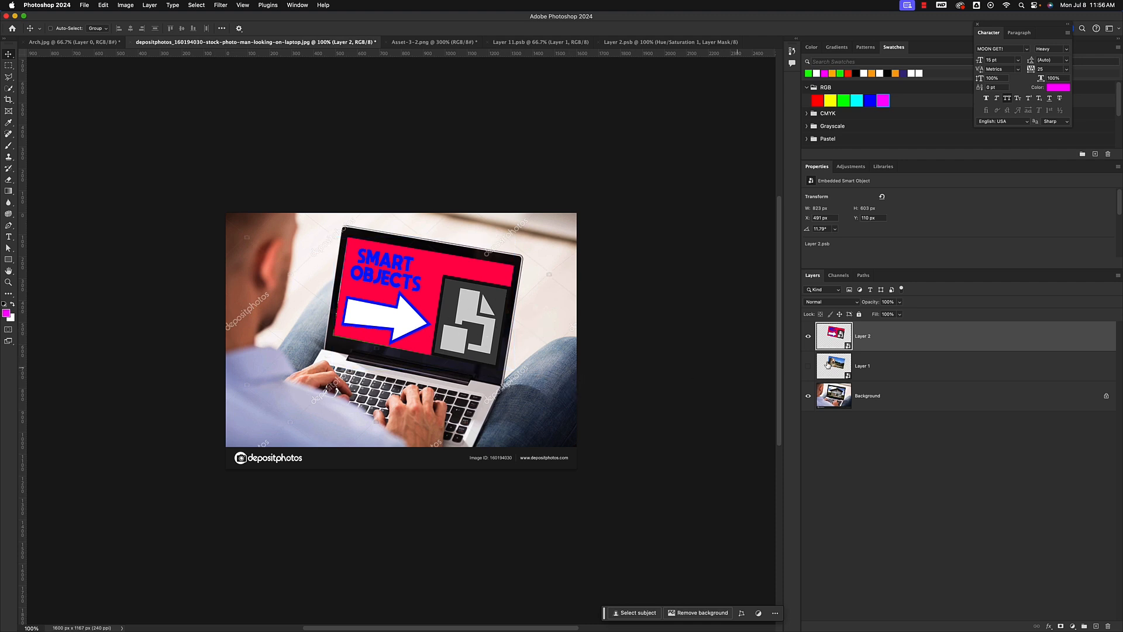
- Apply a Camera Raw Filter to Layer 2 with exposure +0.95 and temperature -77
click(212, 4)
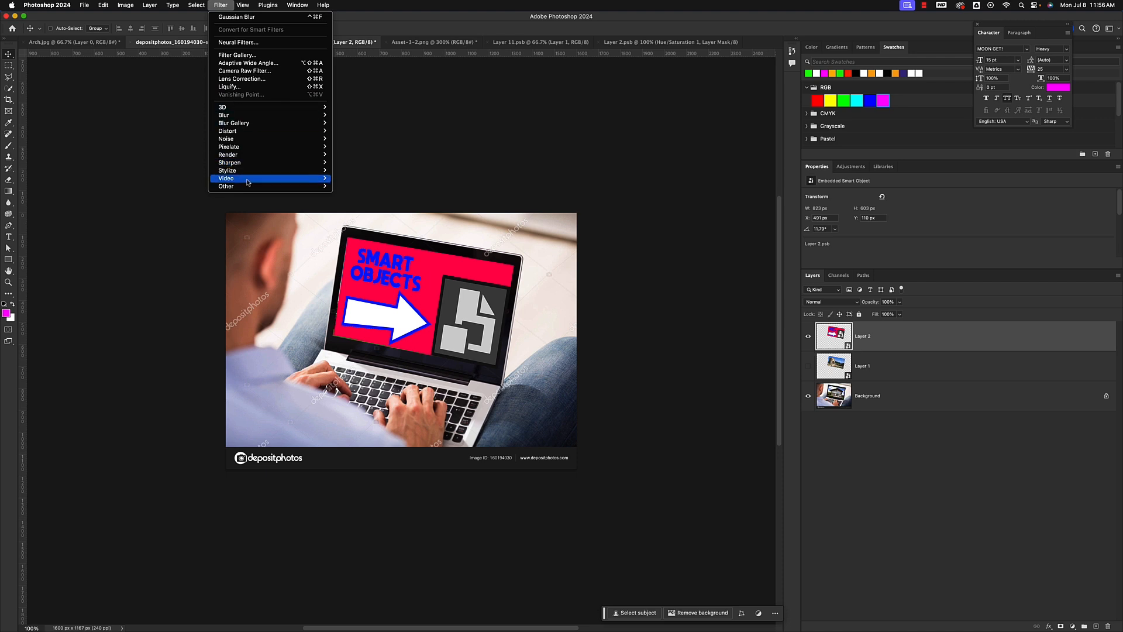
click(243, 71)
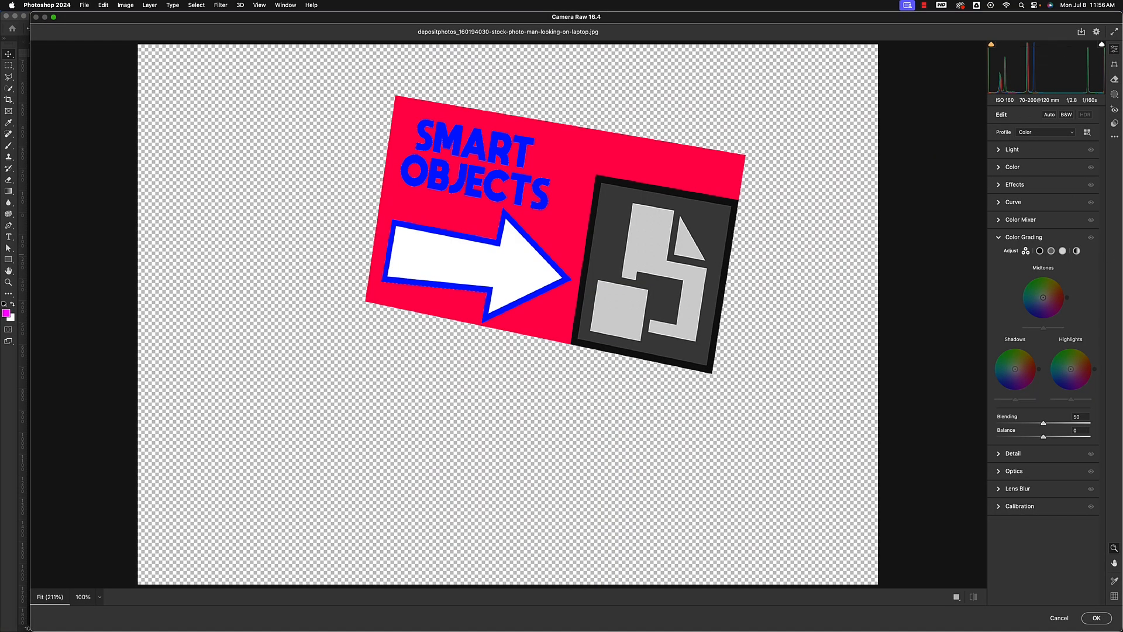
click(999, 238)
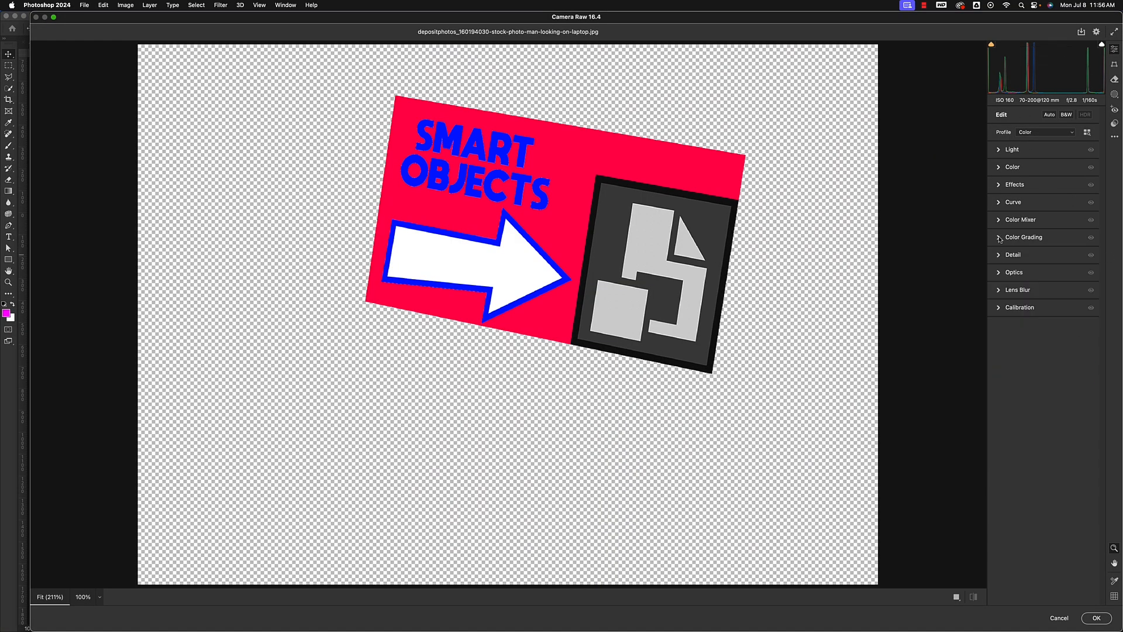
click(1001, 151)
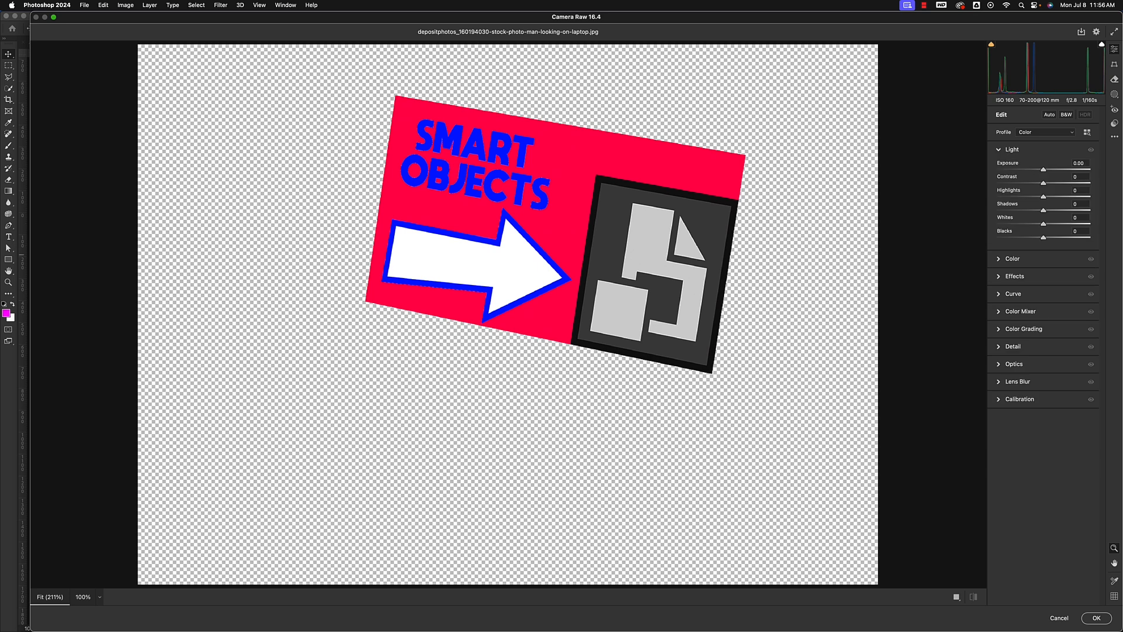
mouse_move(1043, 171)
mouse_down()
mouse_move(1030, 171)
mouse_move(1052, 171)
mouse_up()
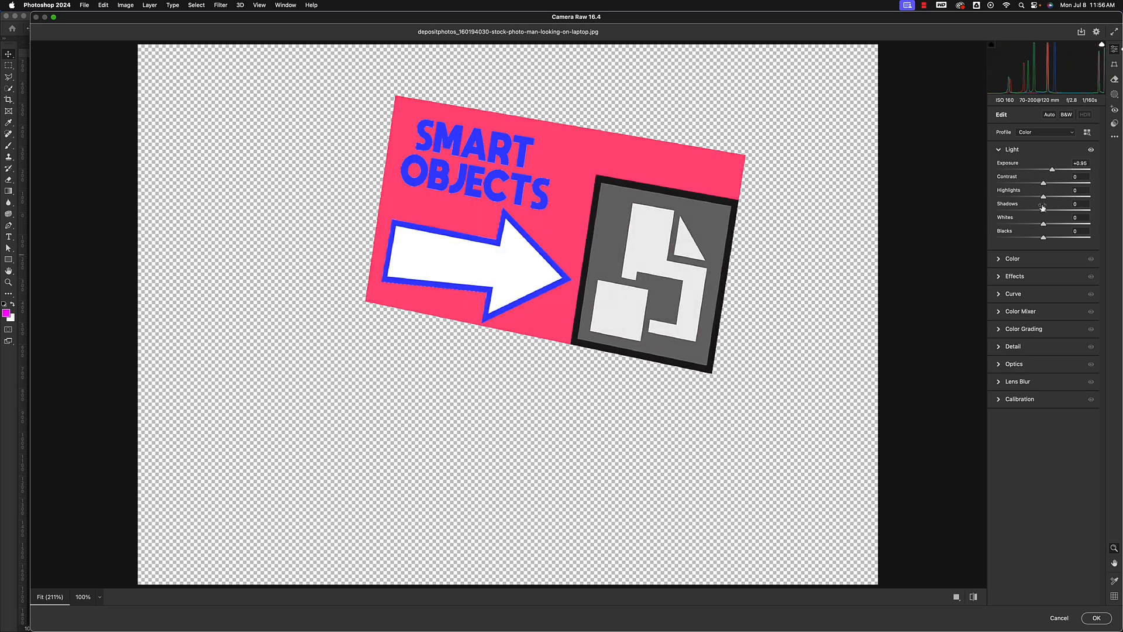
click(1009, 260)
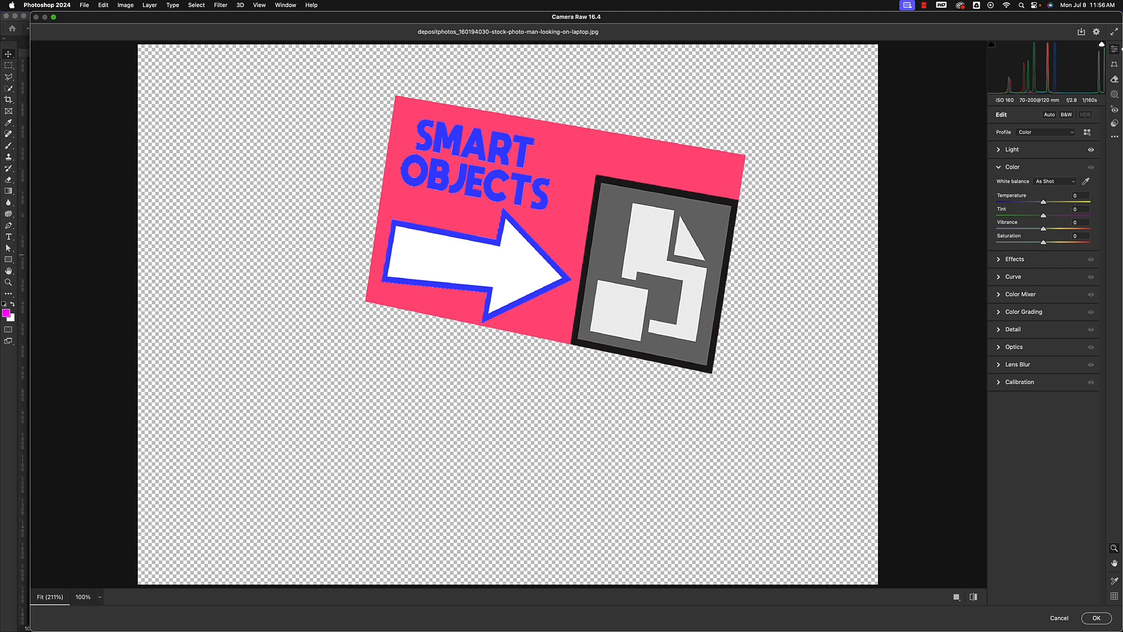
drag(1045, 203, 1009, 203)
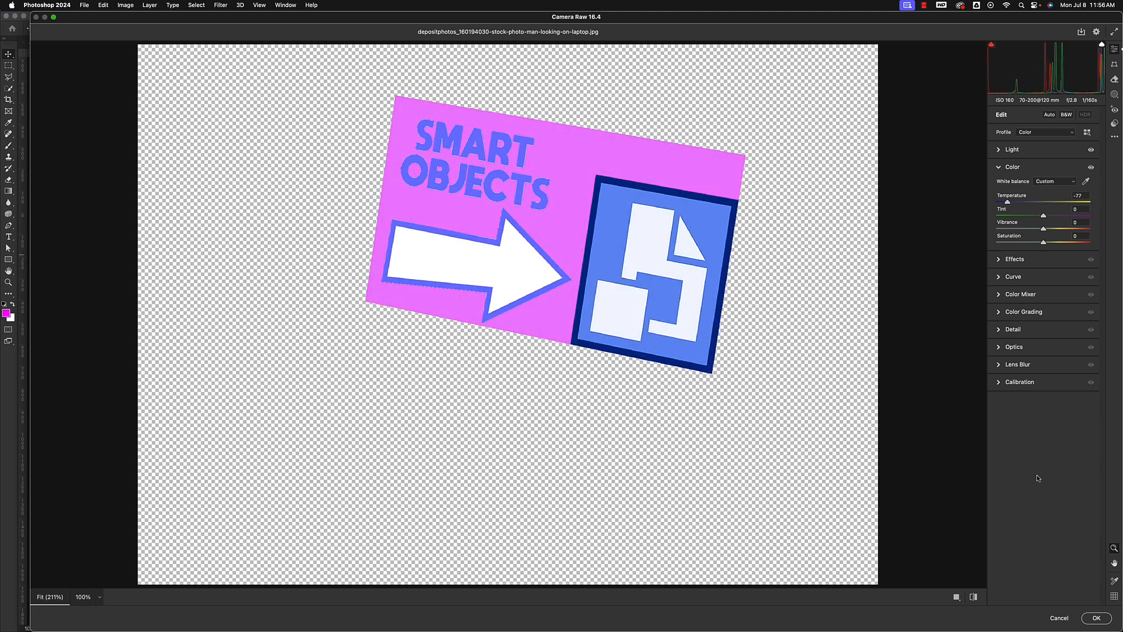
click(1097, 618)
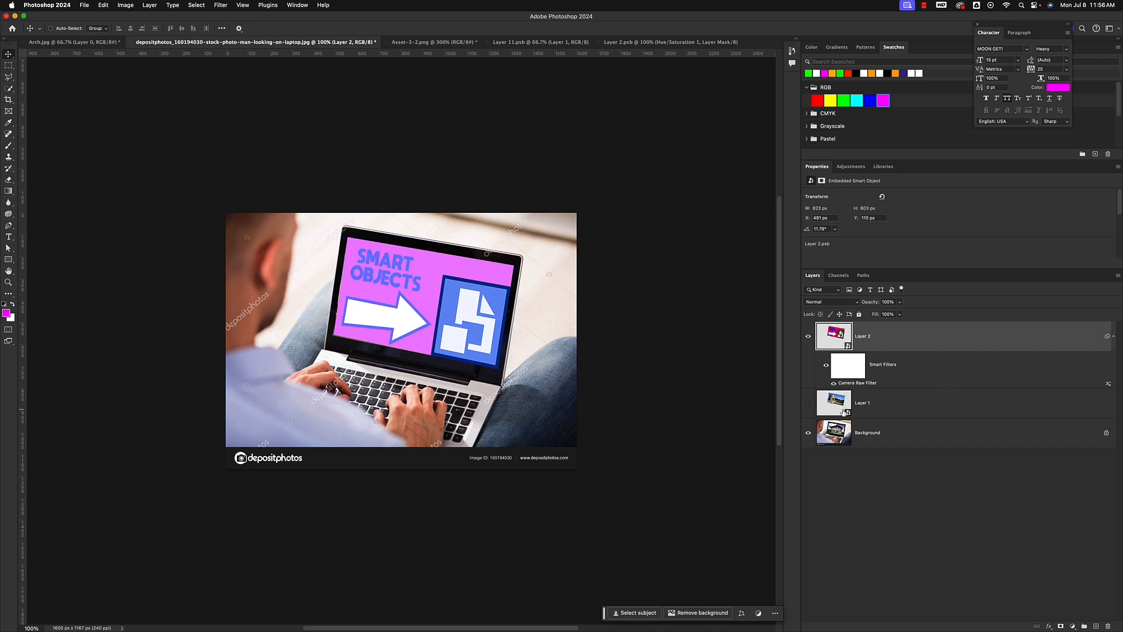
- Compare Layer 2 with its smart filters off and on, and reopen the Camera Raw Filter to review its settings
click(825, 363)
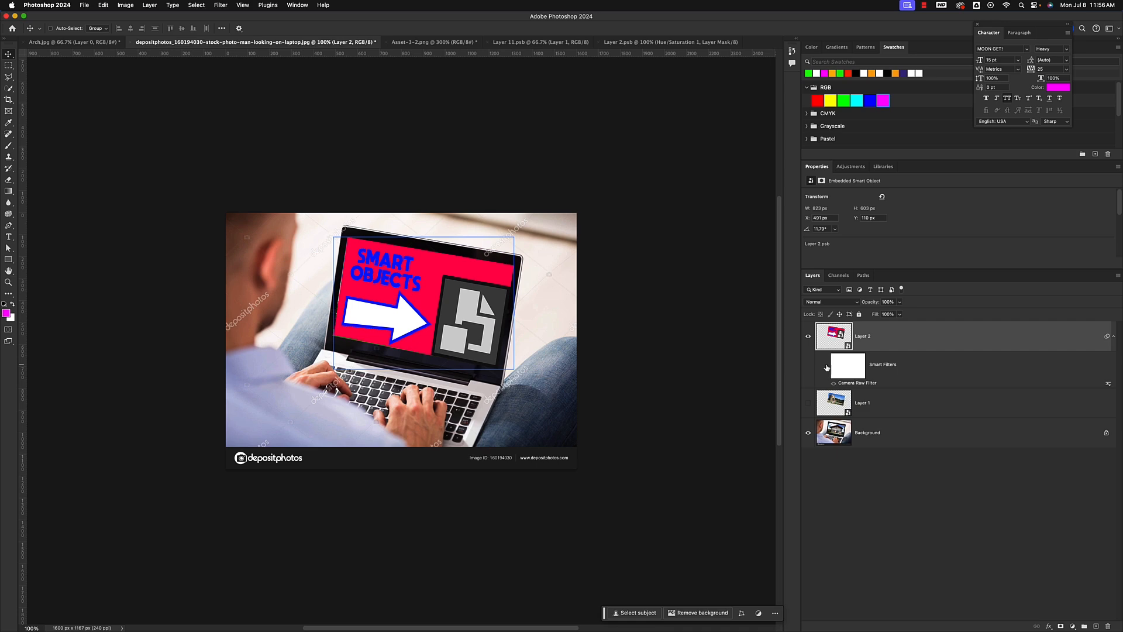
click(826, 368)
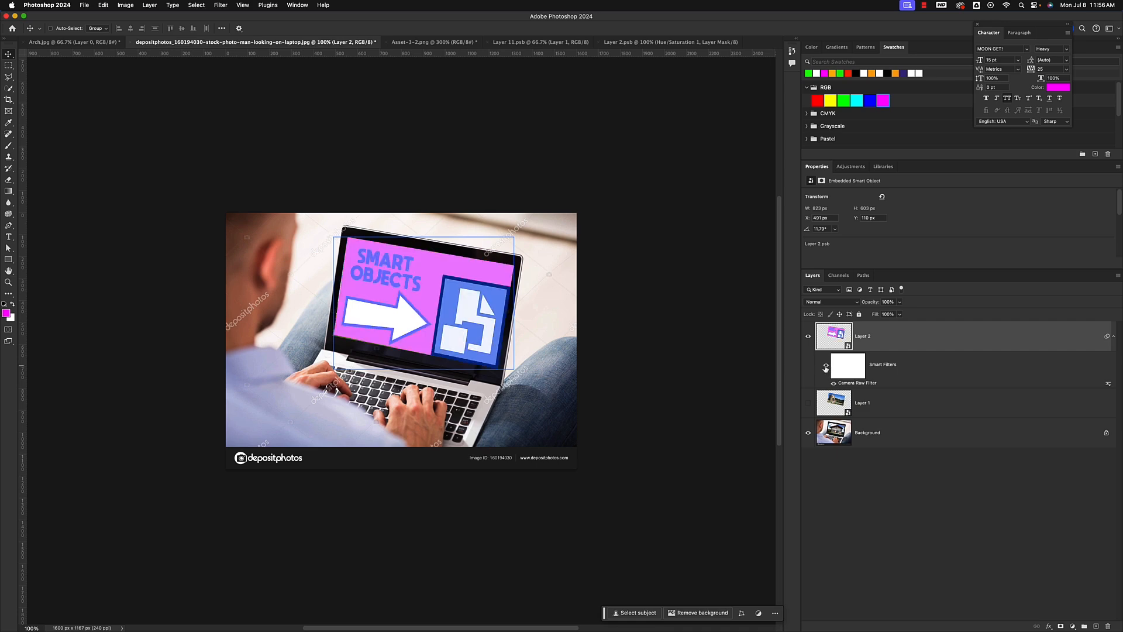
double_click(849, 383)
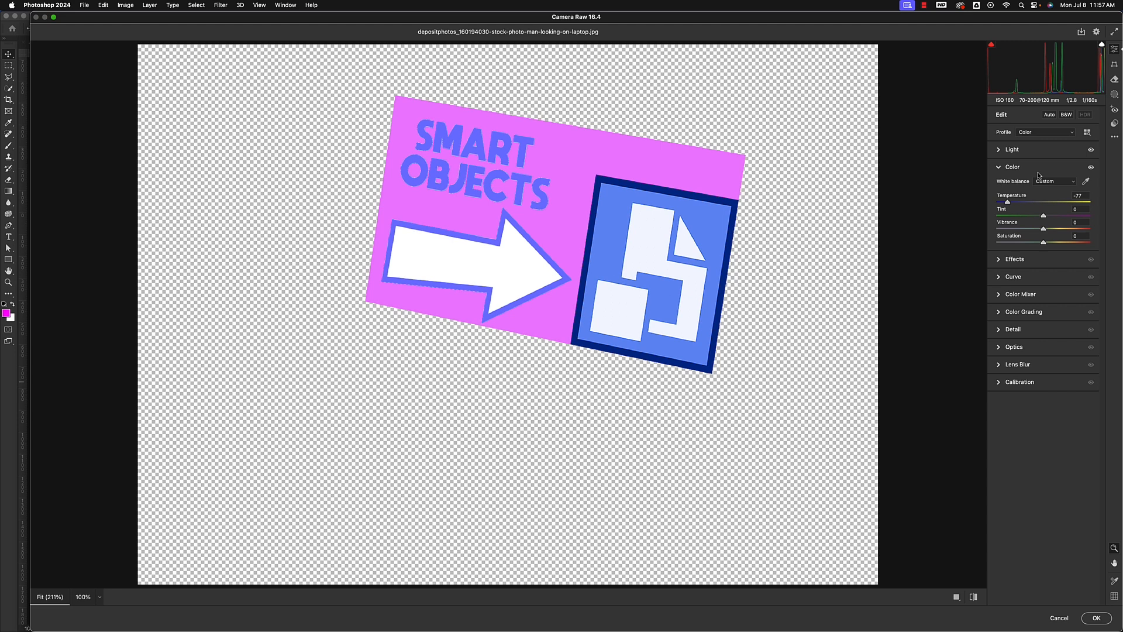
click(1098, 618)
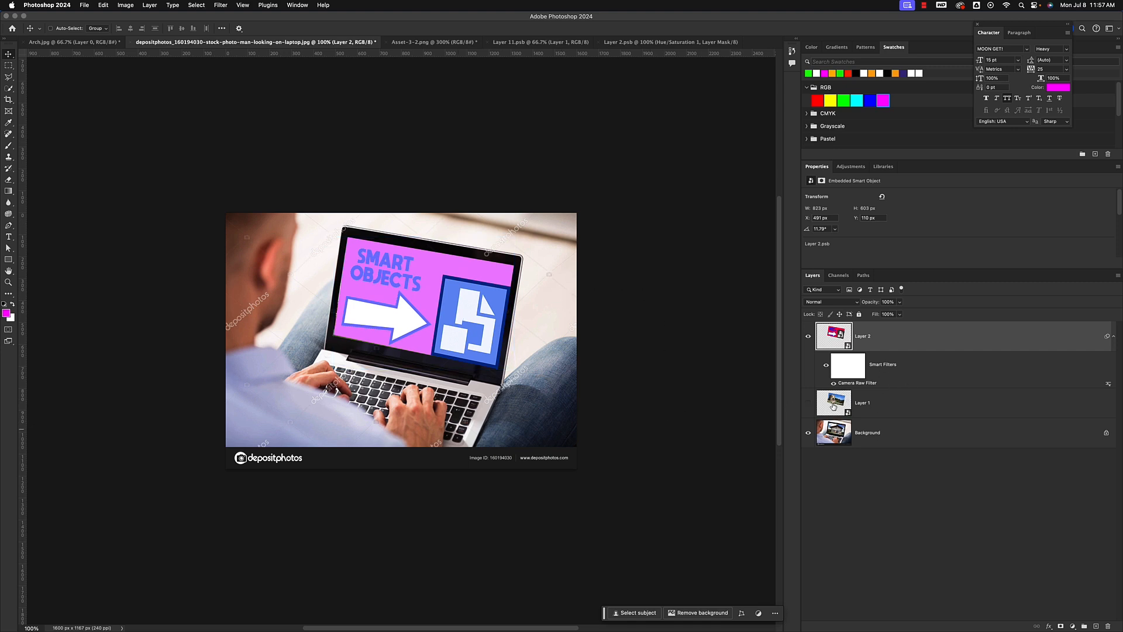
- Rasterize Layer 2 with its filter baked in and convert the resulting pixel layer to a smart object again
right_click(912, 338)
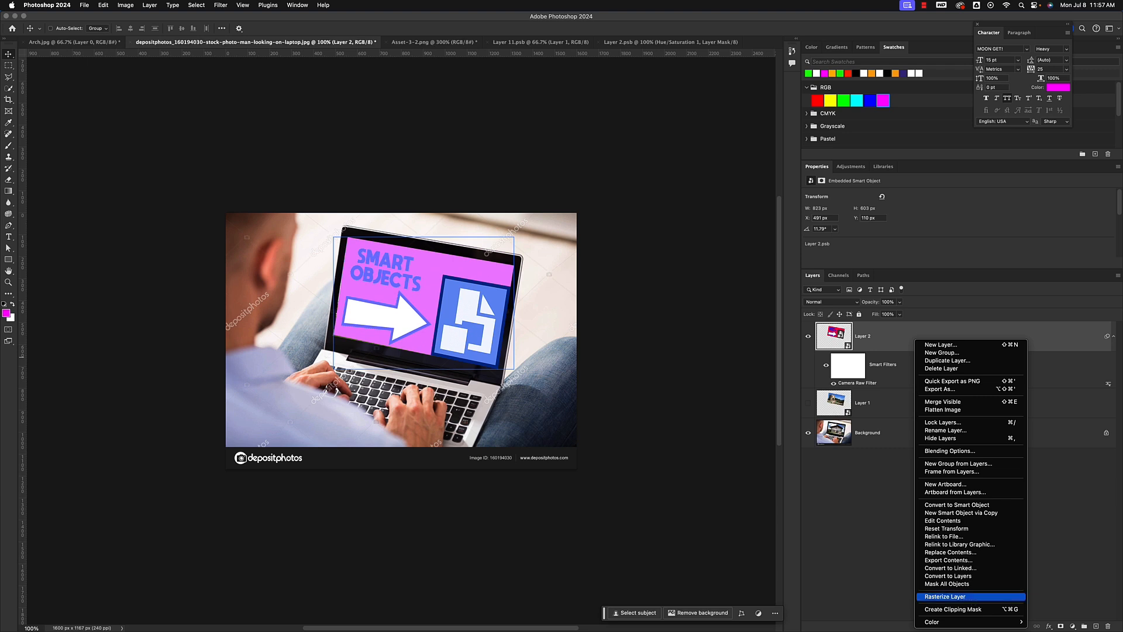
click(948, 596)
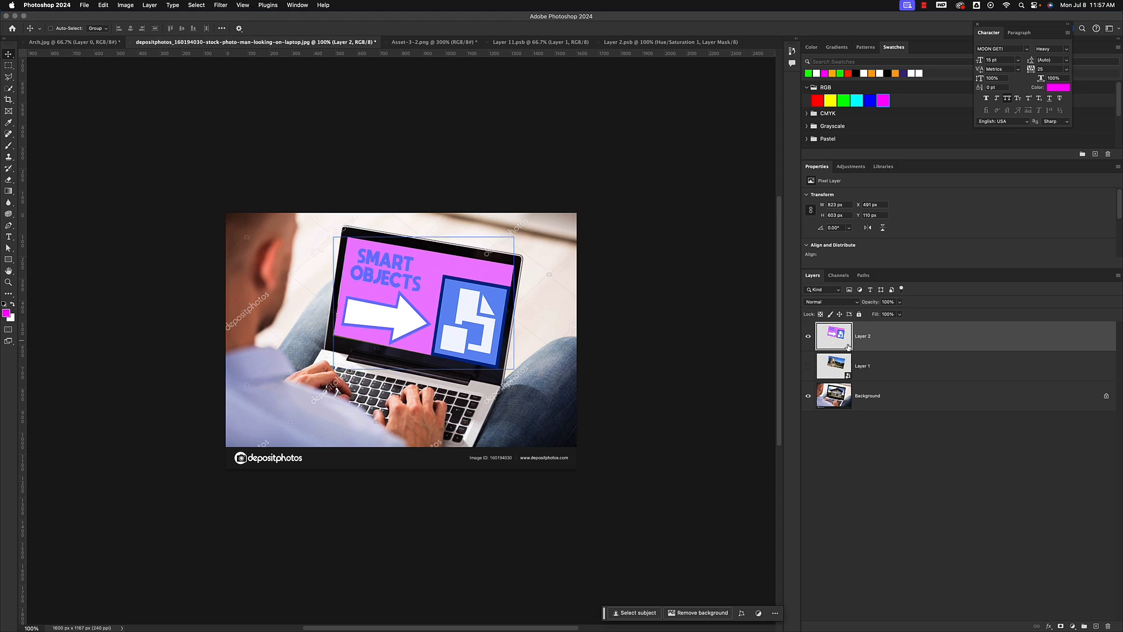
right_click(894, 340)
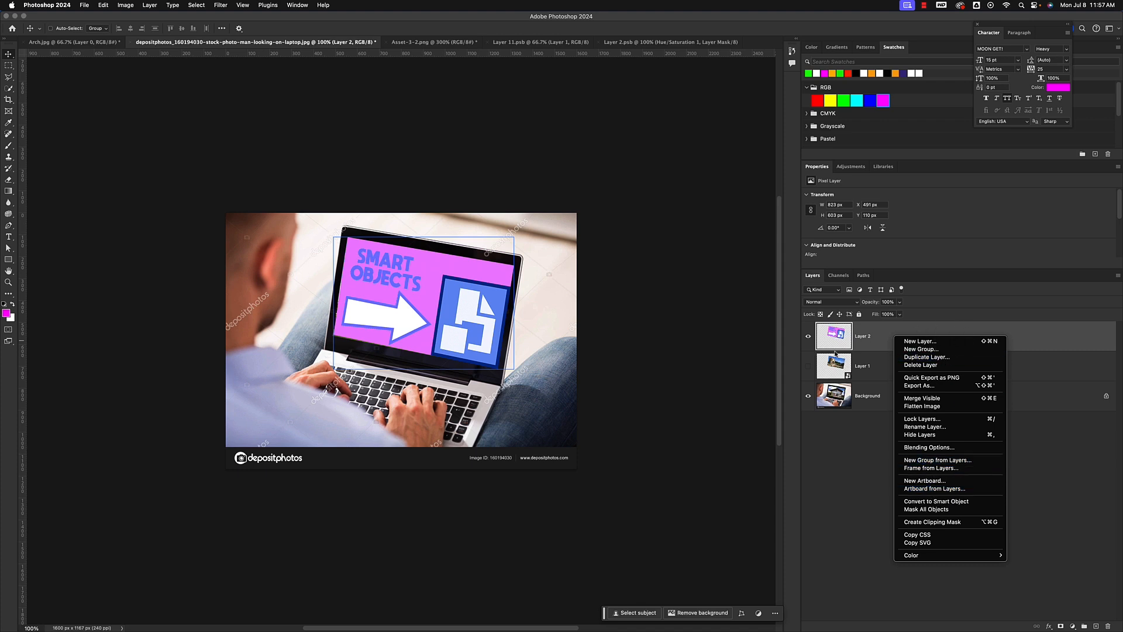
click(953, 502)
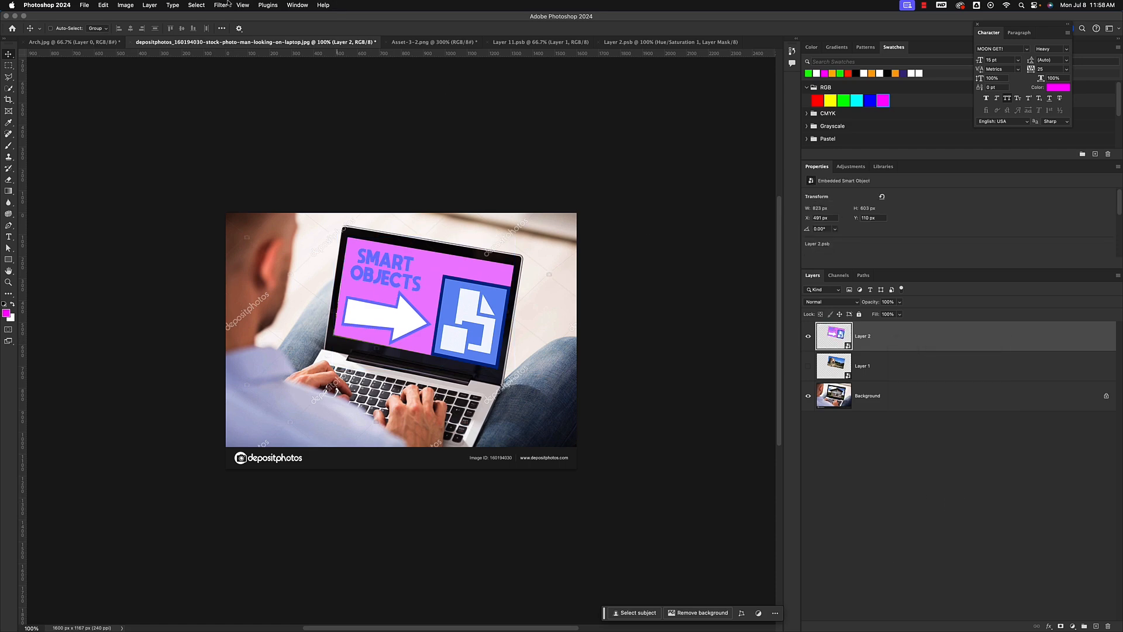